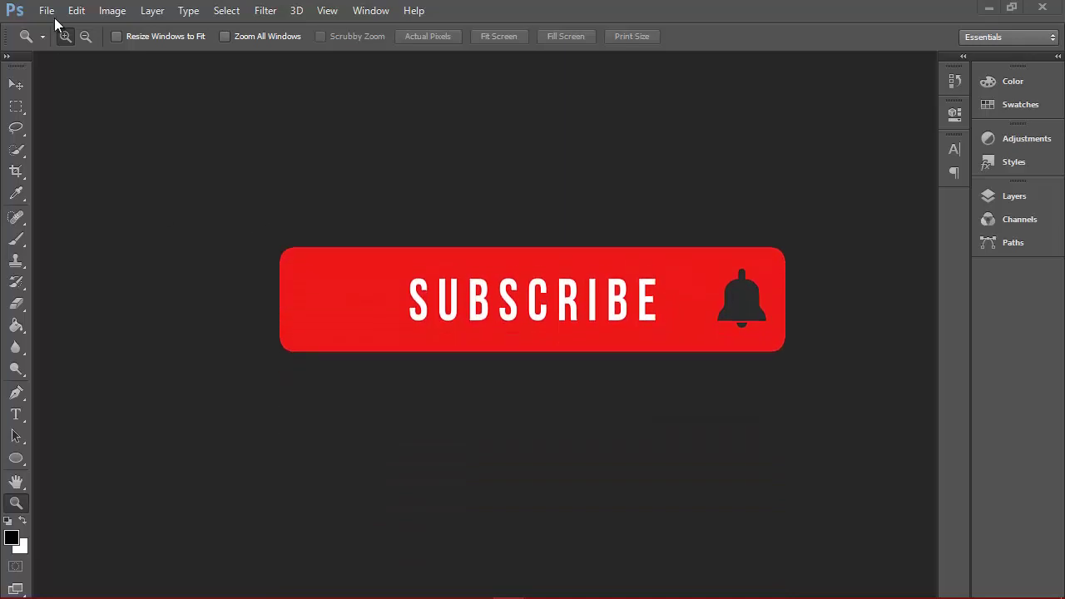
Create a new transparent 1280×720 px, 72 ppi document and expand the right panel dock.
left_click(47, 11)
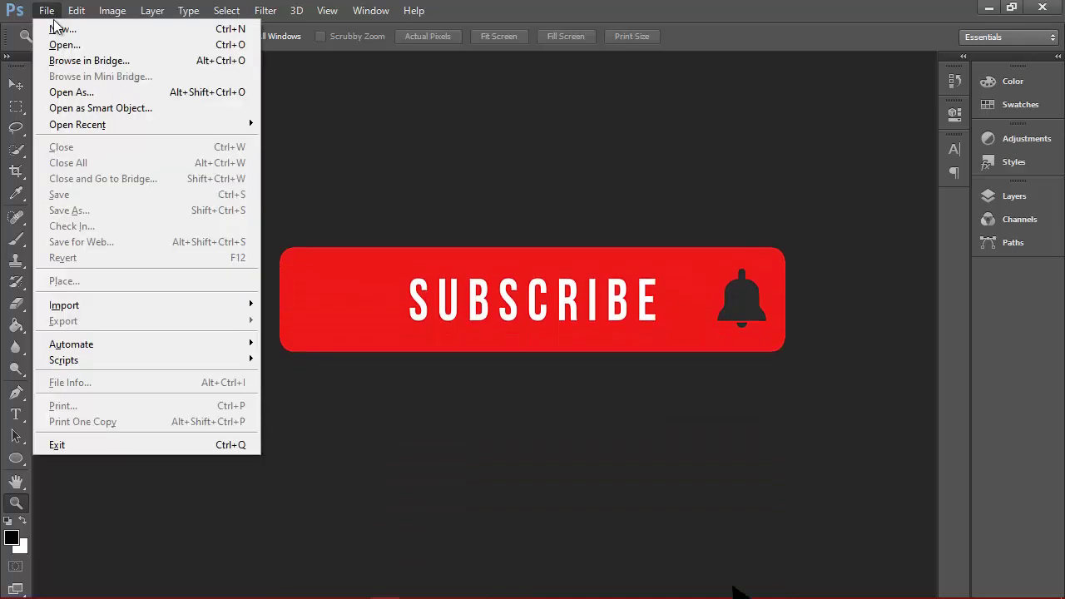
left_click(55, 28)
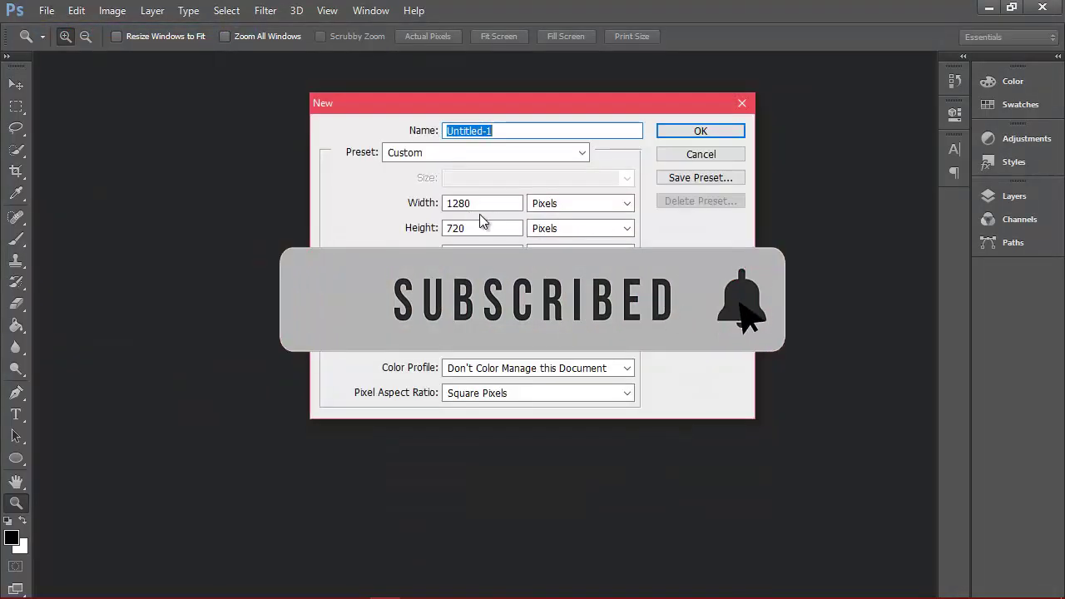
double_click(480, 210)
left_click(462, 150)
key("Escape")
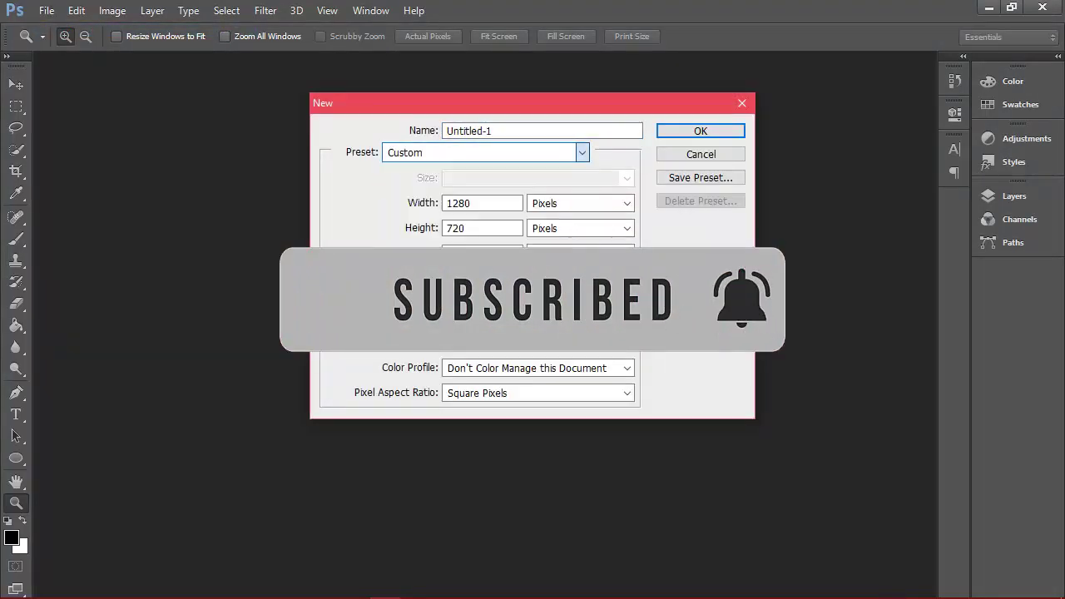
key("Tab")
key("Tab")
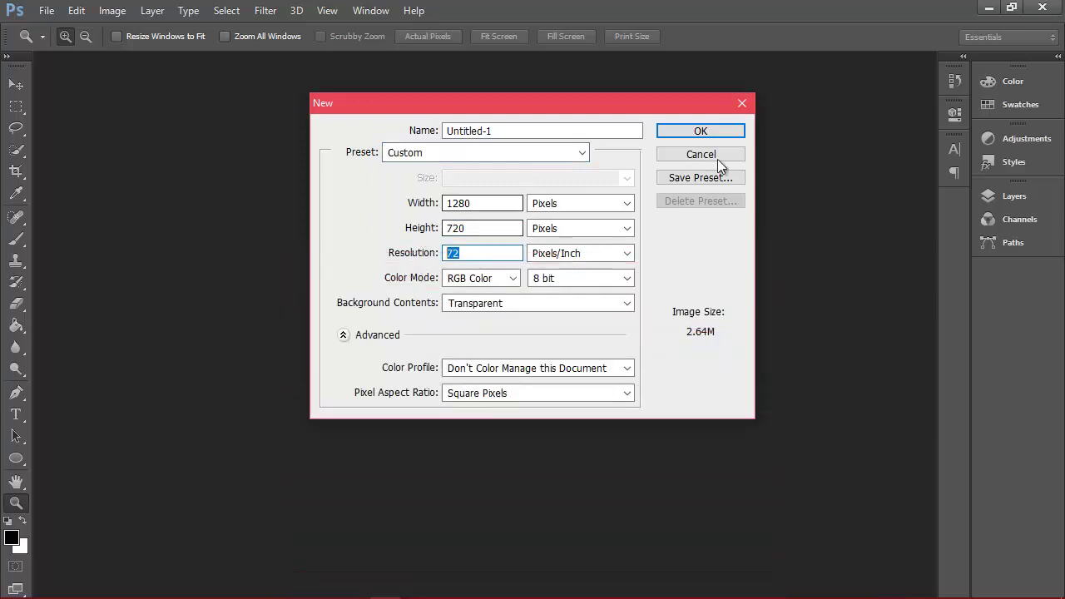
left_click(727, 131)
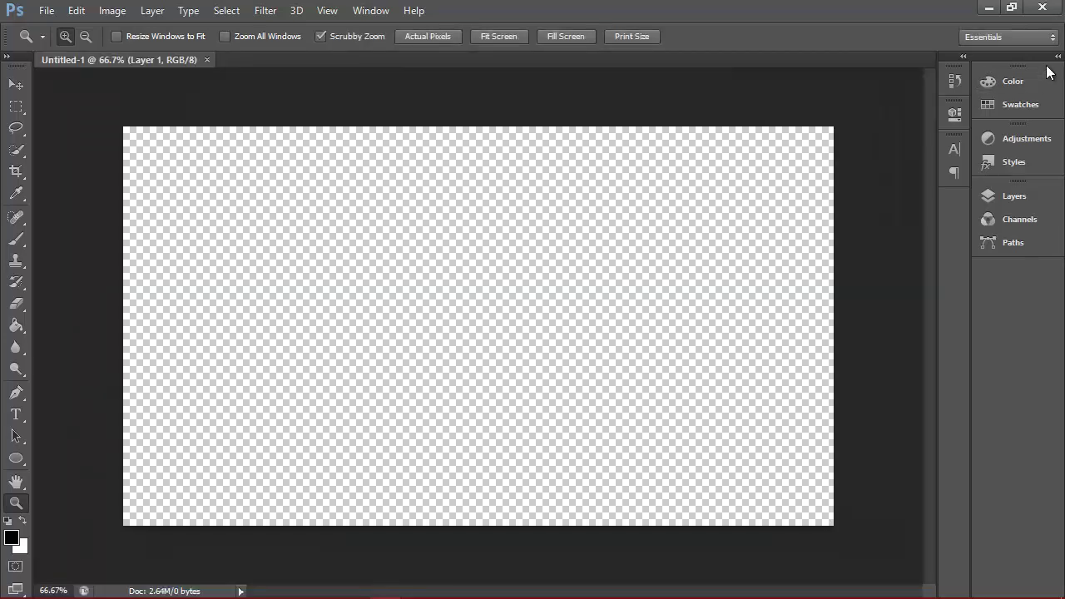
left_click(1056, 56)
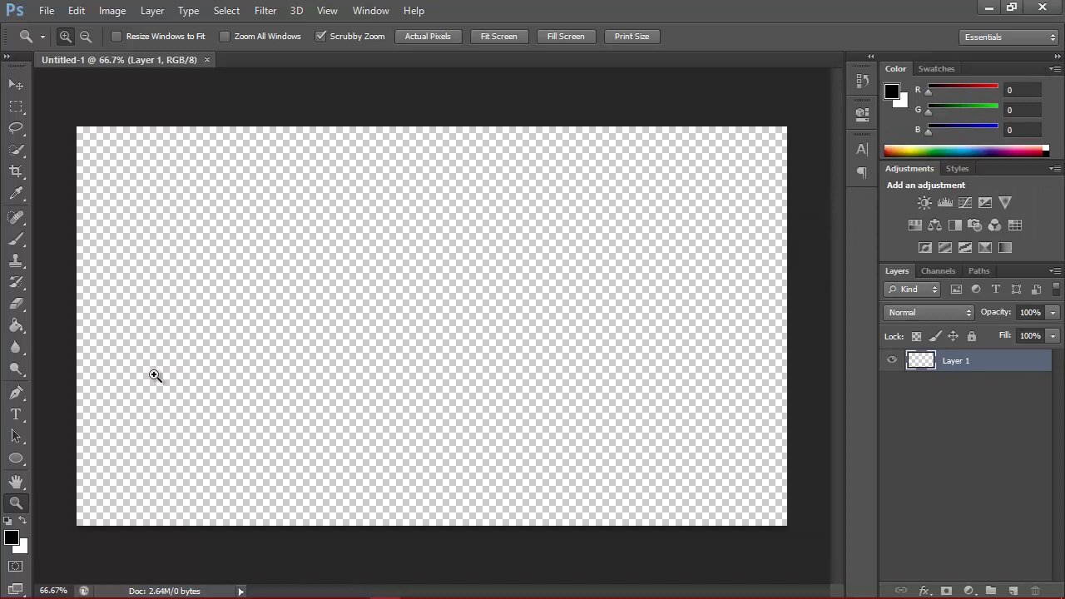
Add the word 'Bunny' in Kitten Bold at 350 pt and nudge it slightly upward.
left_click(16, 414)
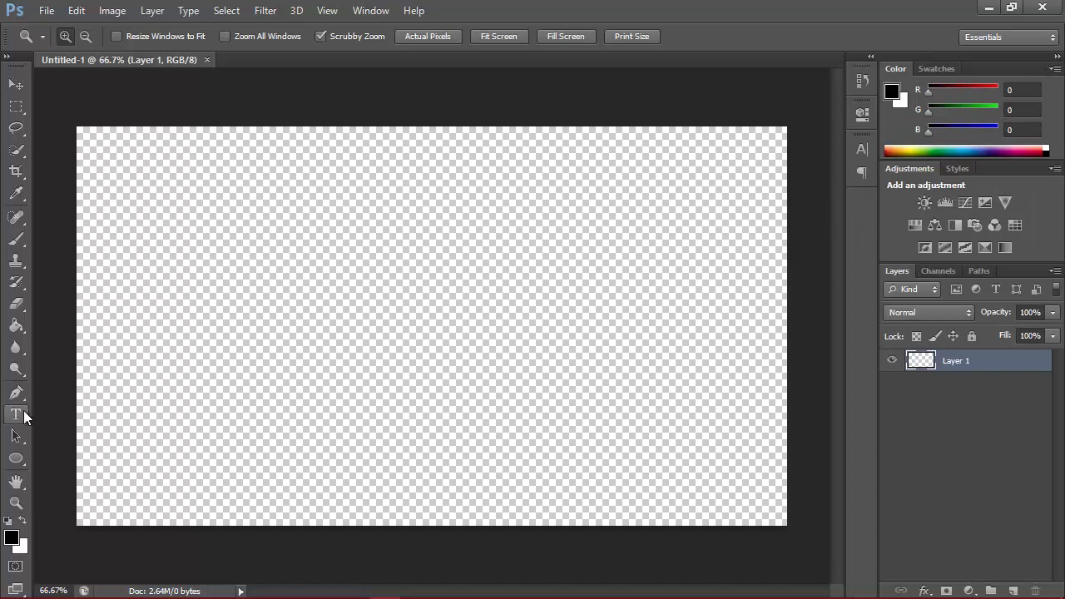
left_click(271, 327)
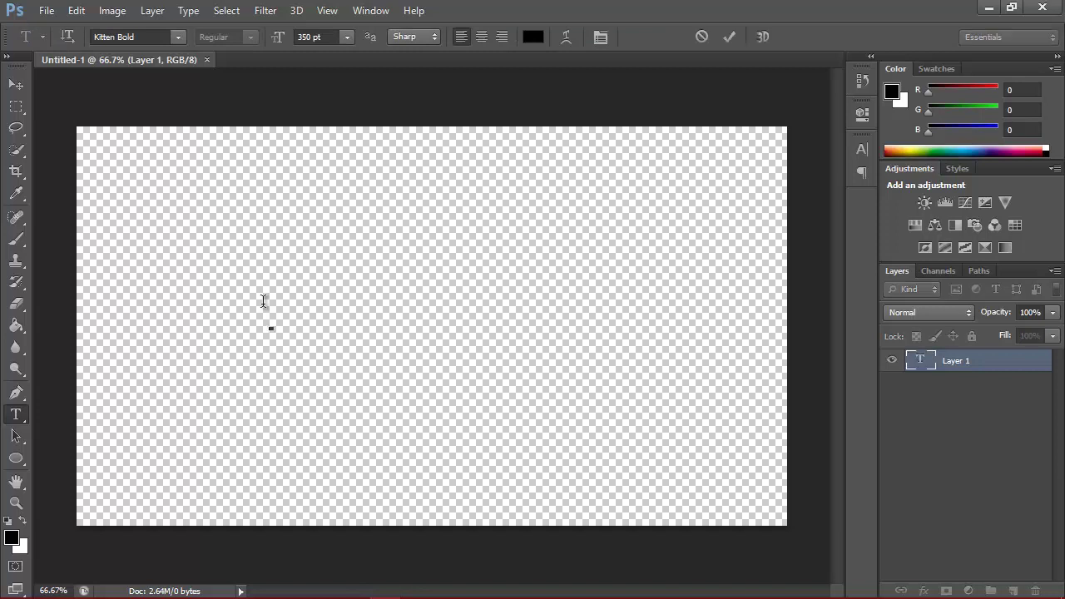
left_click(331, 41)
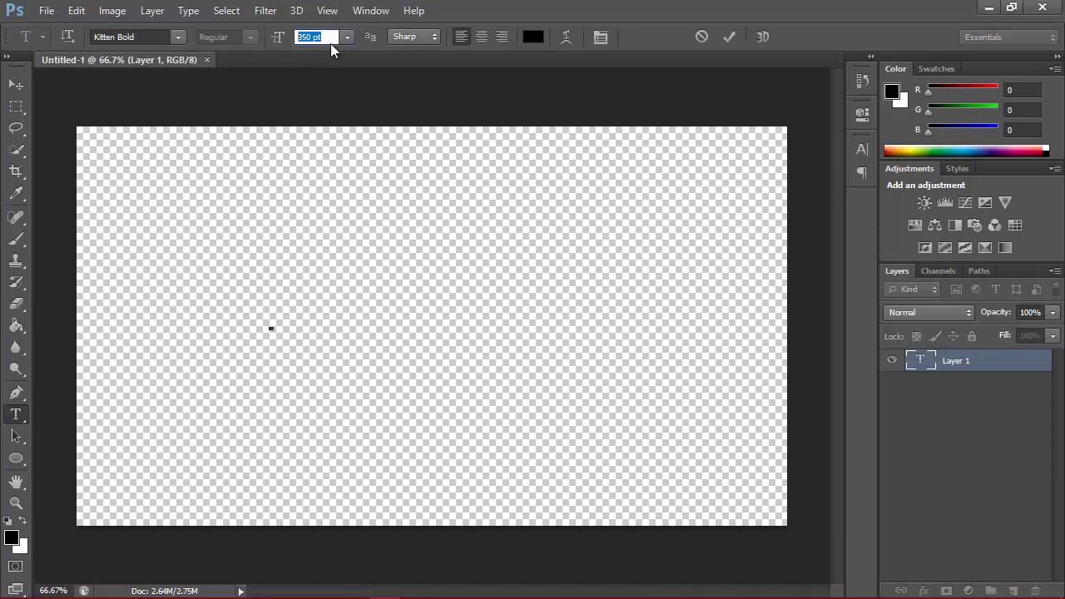
left_click(330, 35)
left_click(152, 36)
key("Return")
type("Bunny")
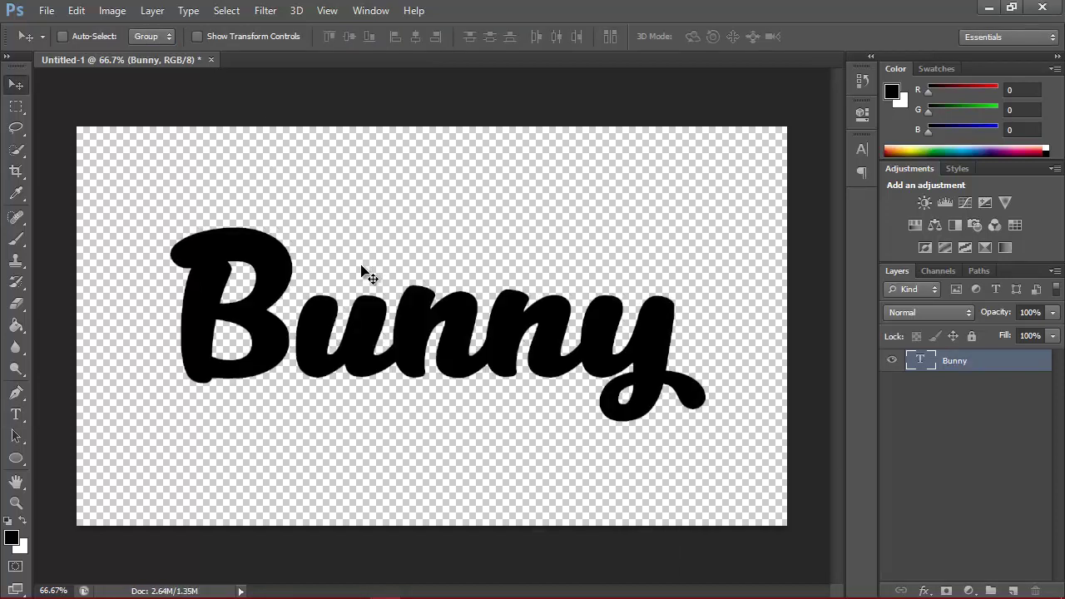
left_click_drag(490, 299, 488, 288)
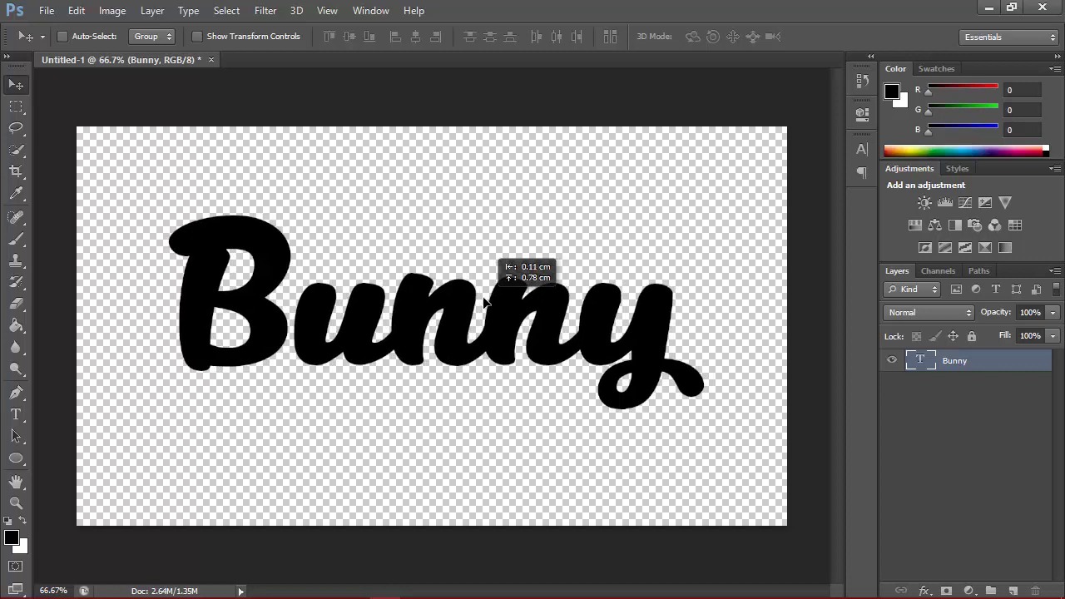
Duplicate the Bunny text layer twice, creating Bunny copy and Bunny copy 2.
right_click(963, 362)
left_click(653, 142)
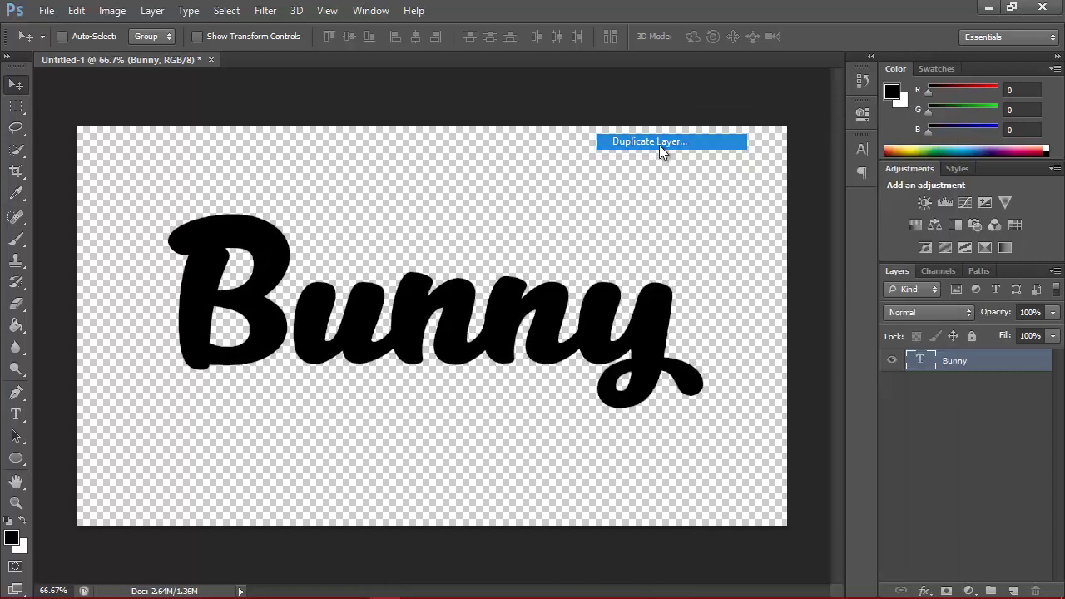
key("Return")
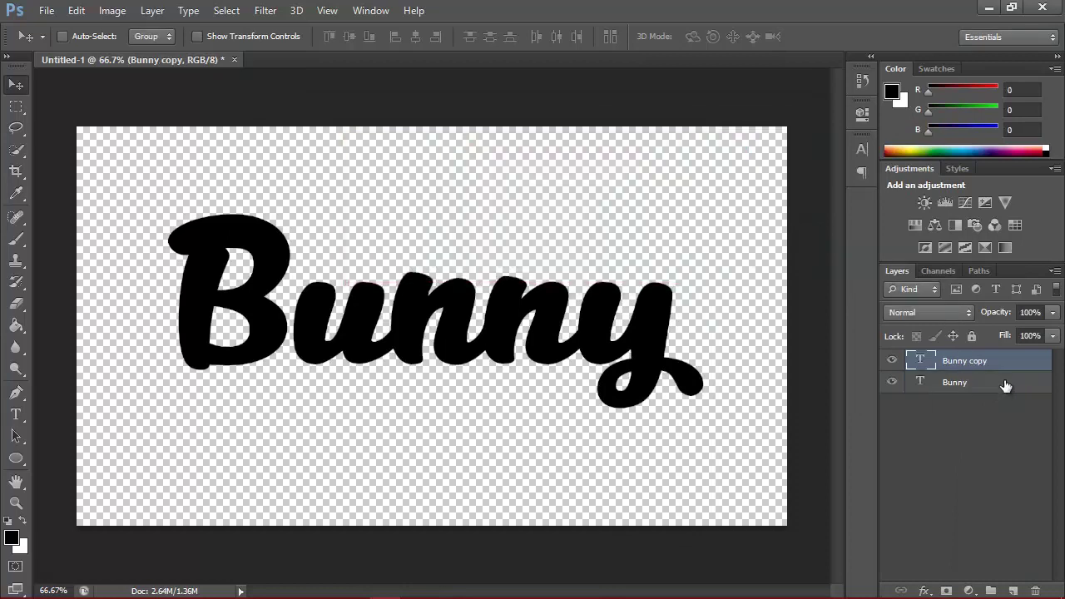
right_click(1003, 360)
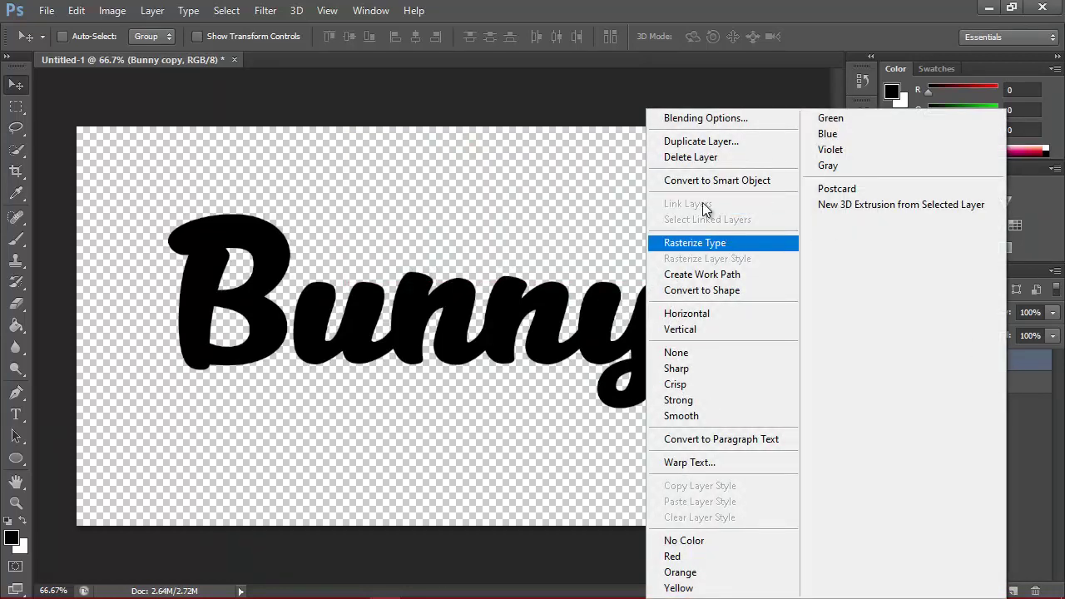
left_click(711, 142)
left_click(676, 174)
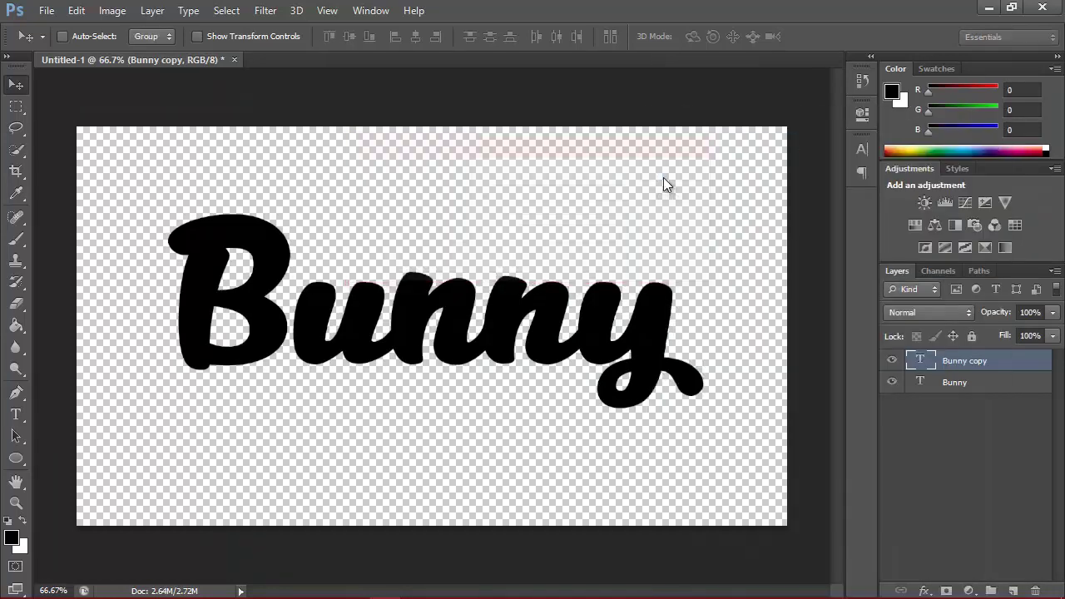
Reorder the layers top-down as Bunny, Bunny copy, Bunny copy 2 and select Bunny.
left_click_drag(963, 404, 963, 360)
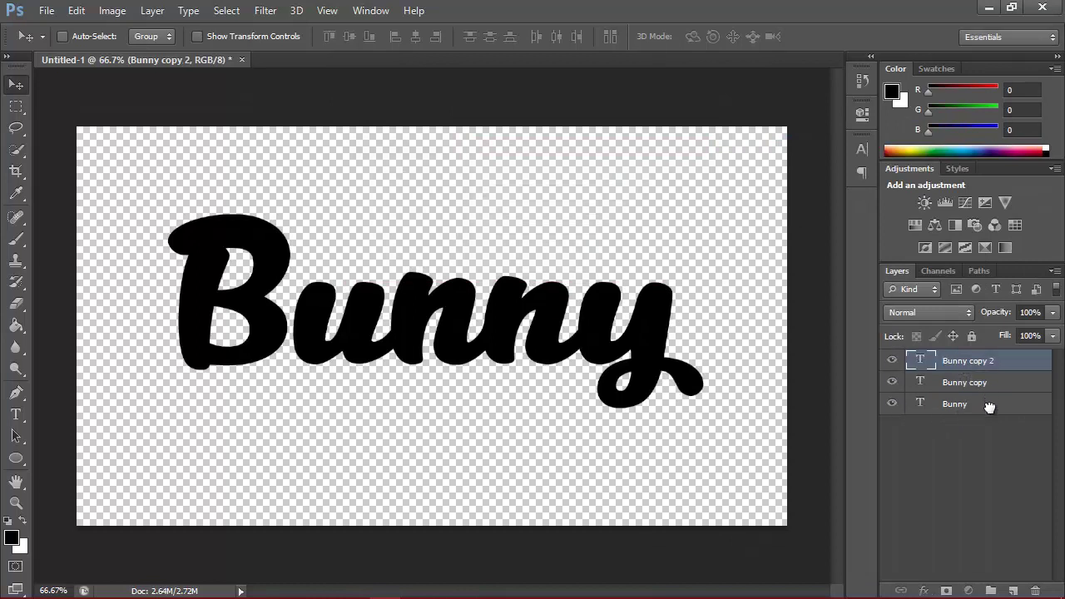
left_click_drag(968, 406, 970, 392)
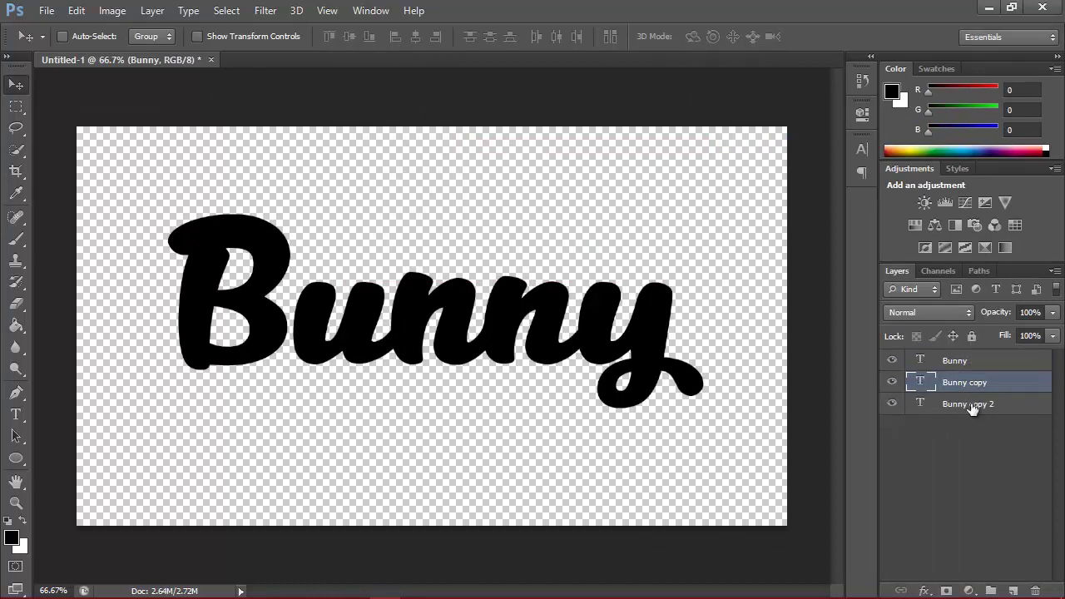
left_click(974, 407)
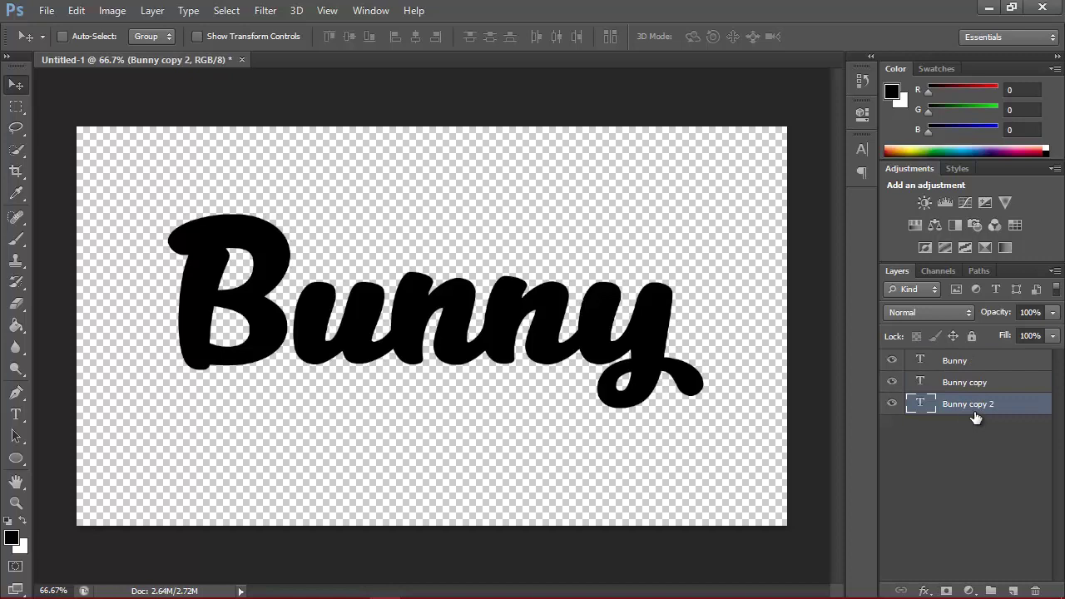
left_click(974, 363)
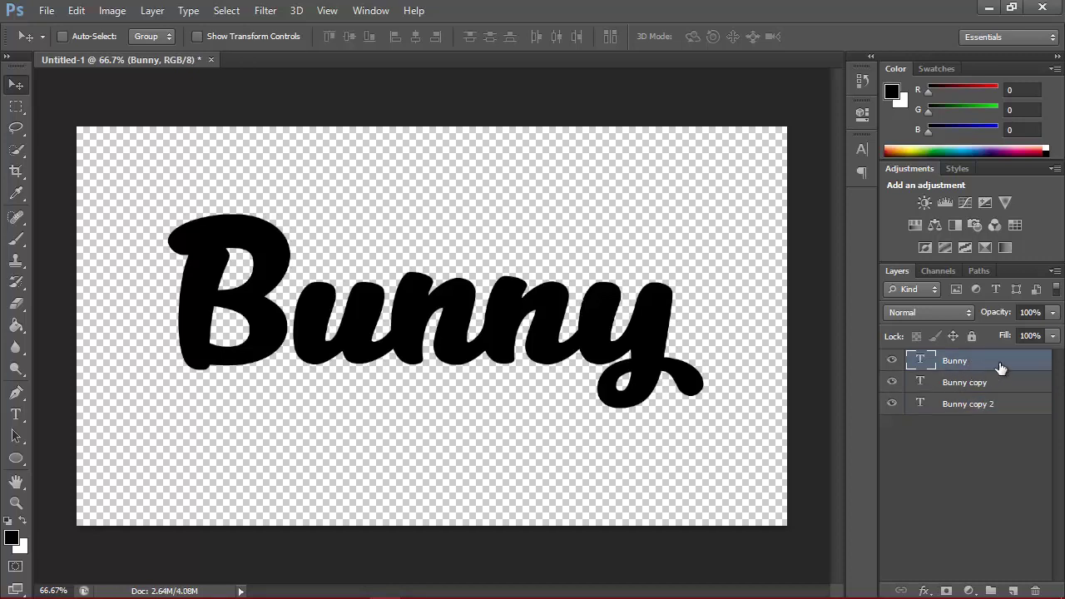
right_click(1000, 364)
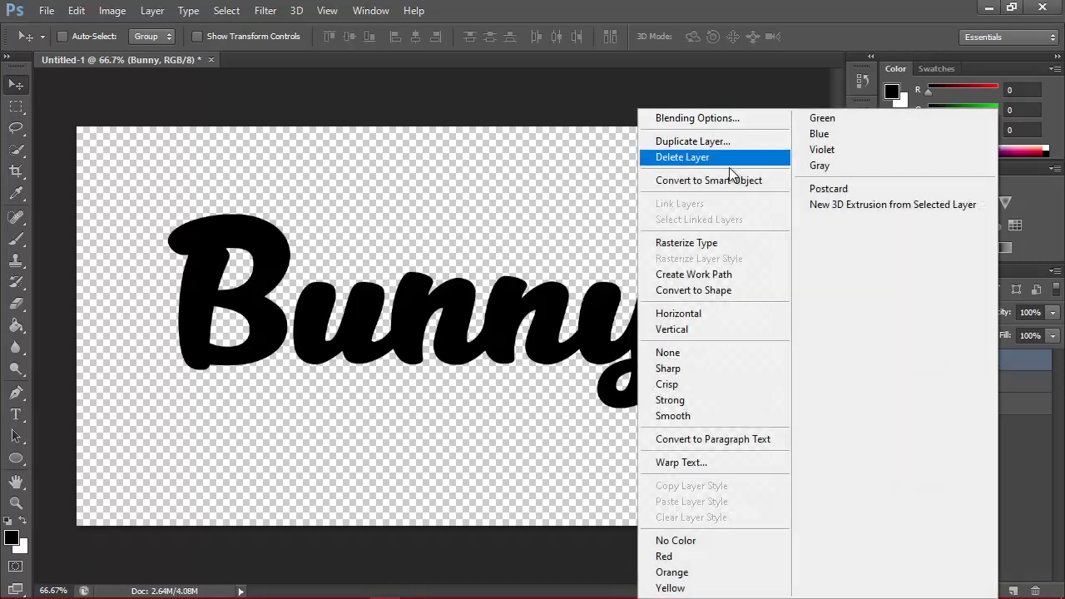
key("Escape")
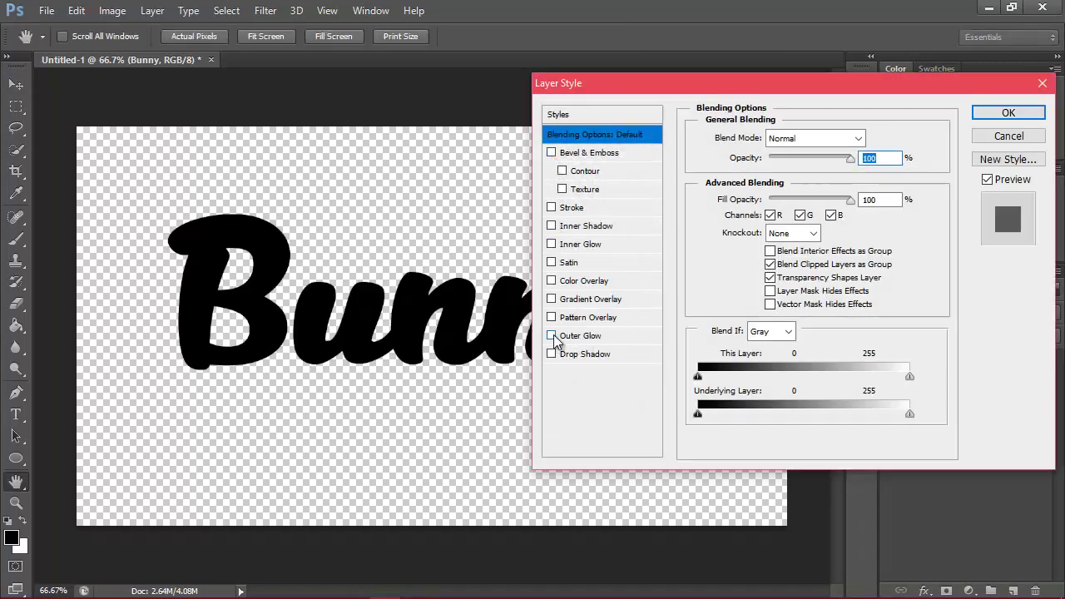
Give the top Bunny layer a white #ffffff Color Overlay, discarding a trial gradient overlay.
left_click(552, 299)
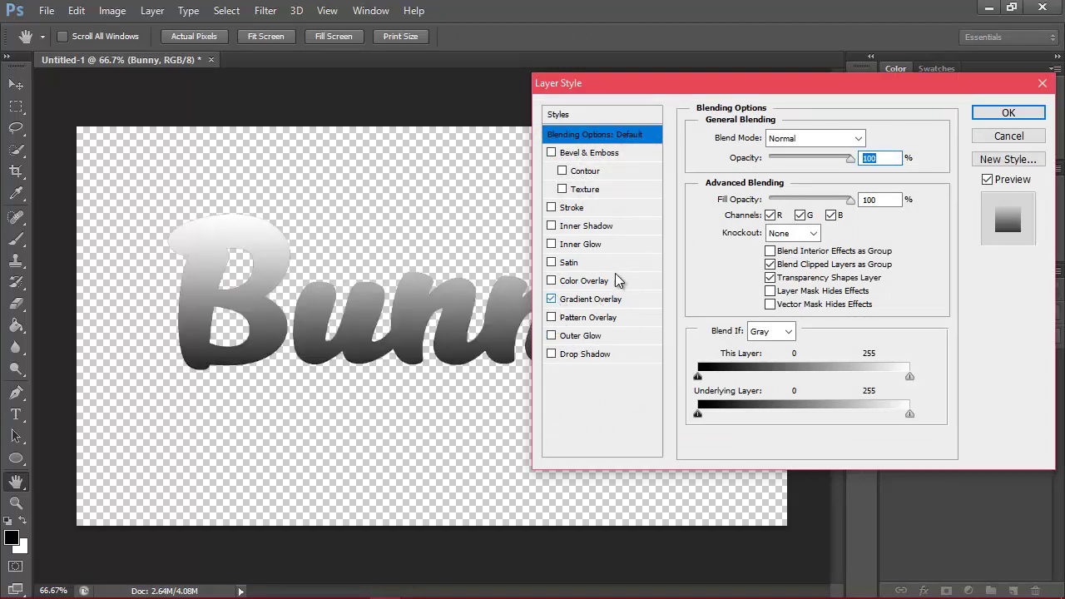
left_click(586, 299)
left_click(551, 299)
left_click(551, 281)
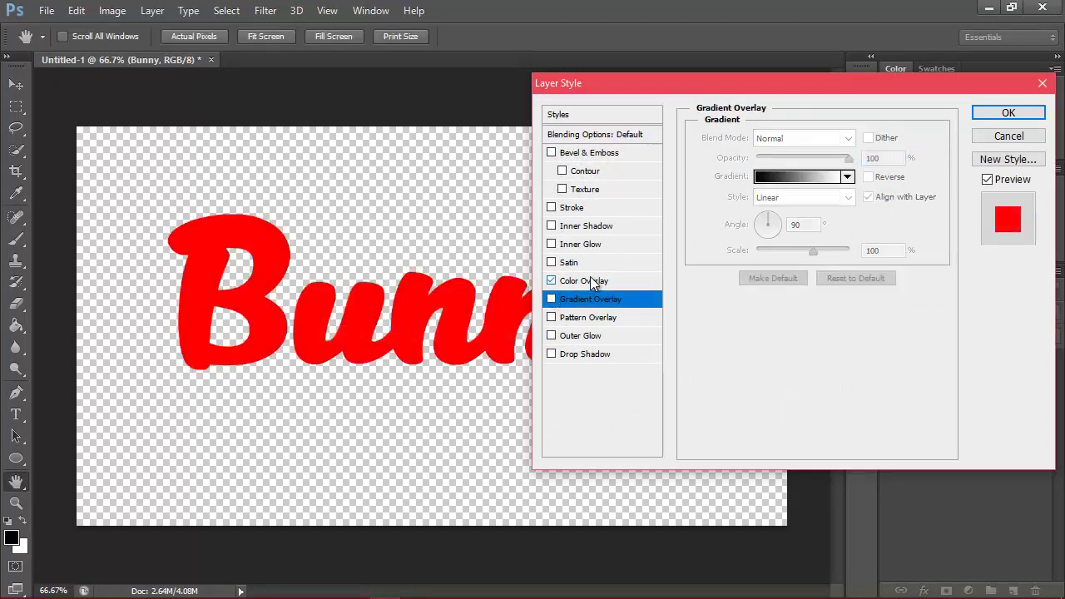
left_click(584, 280)
left_click(881, 139)
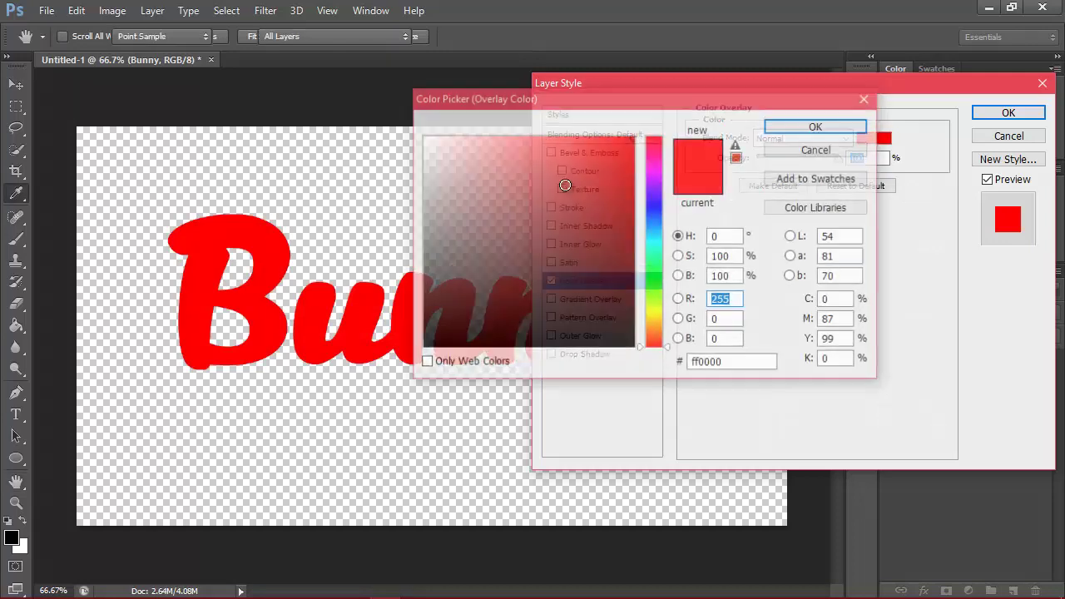
left_click_drag(565, 185, 424, 139)
left_click(815, 126)
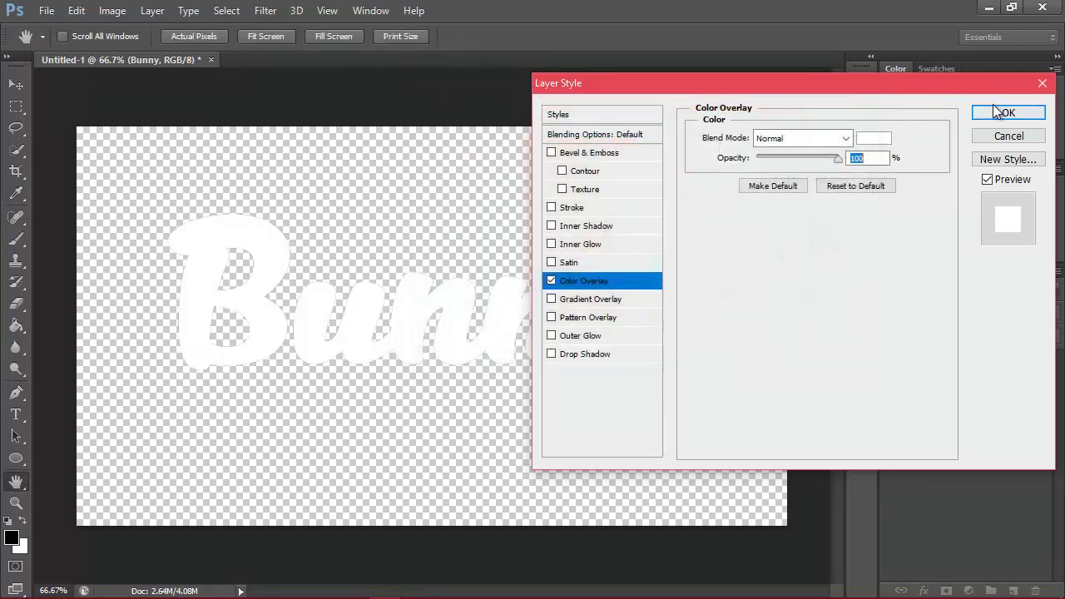
left_click(1008, 114)
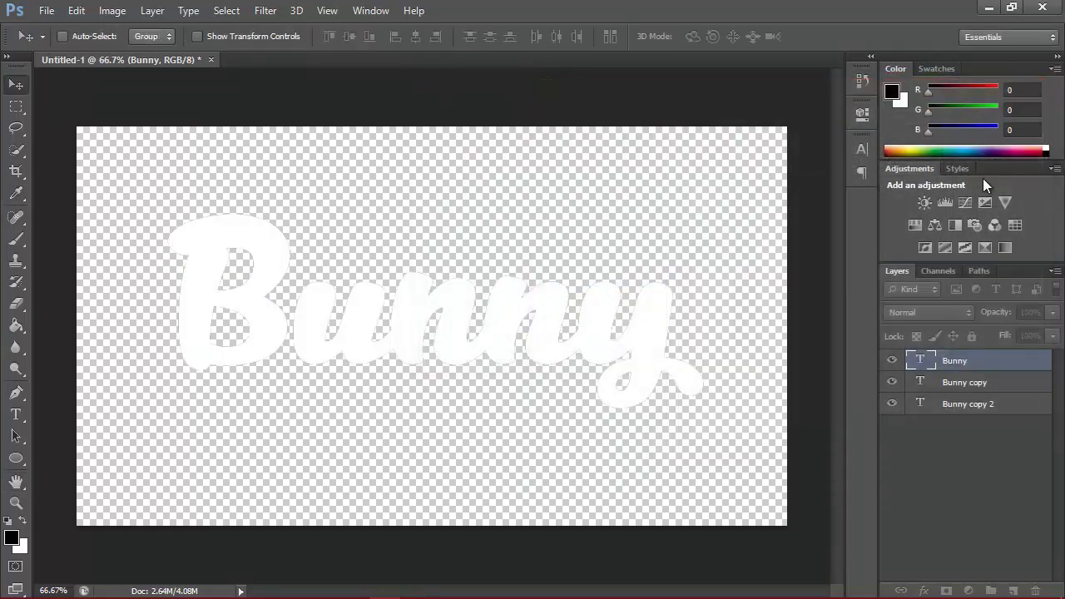
Add a 20 px black outside Stroke to the Bunny copy layer.
left_click(1027, 418)
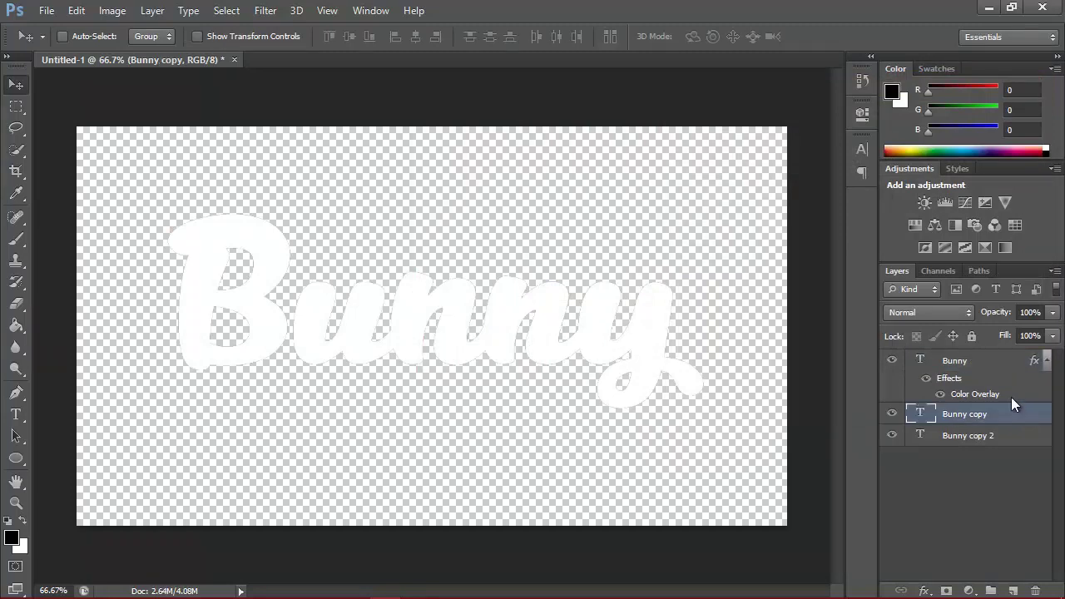
right_click(1024, 412)
left_click(716, 117)
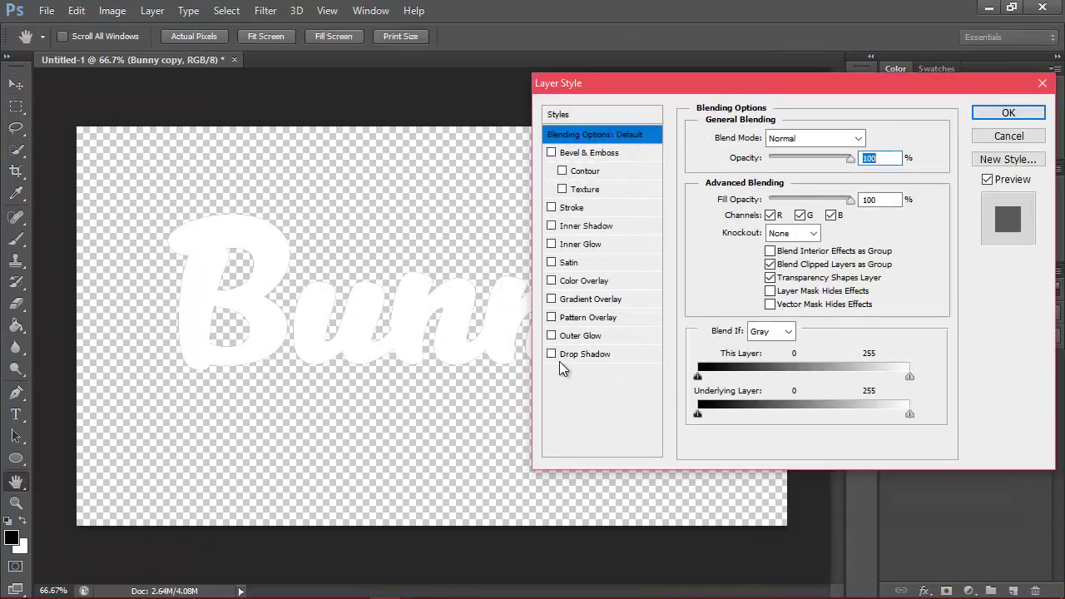
left_click(551, 207)
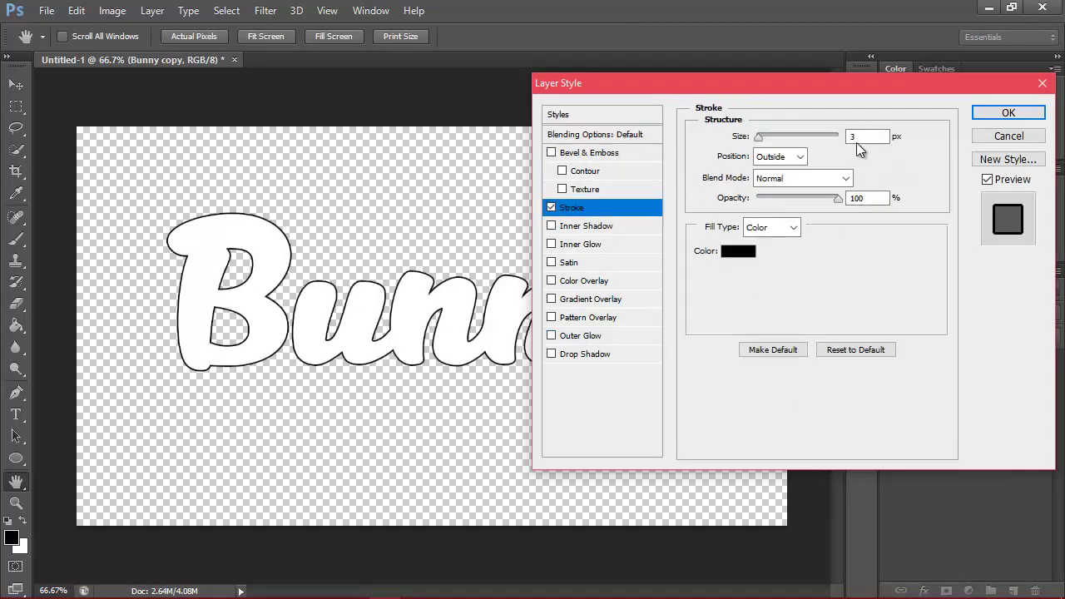
type("20")
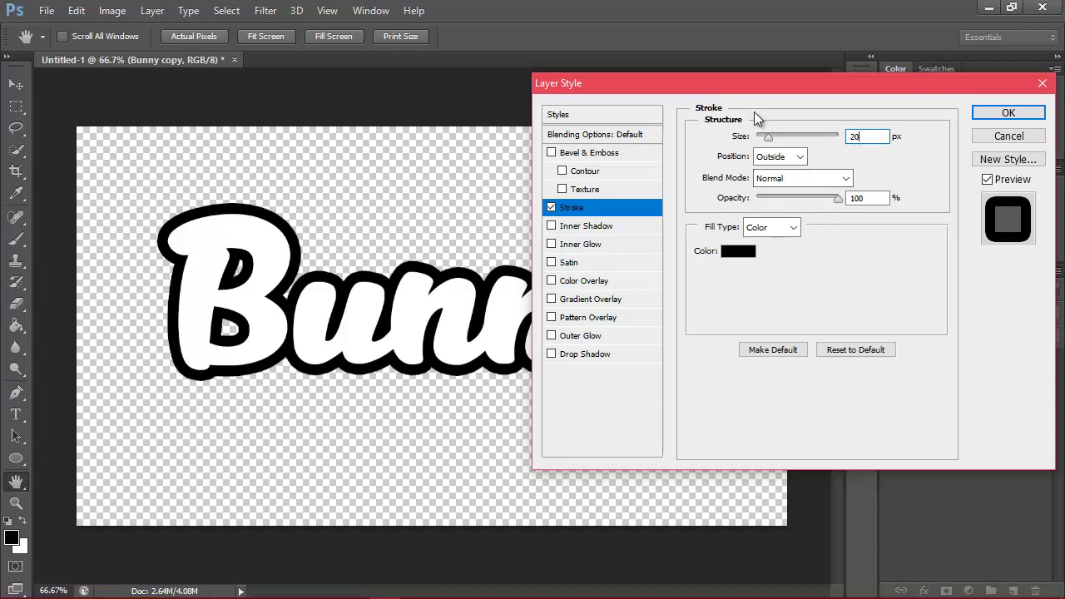
mouse_move(769, 86)
left_mouse_down()
mouse_move(904, 89)
mouse_move(725, 94)
left_mouse_up()
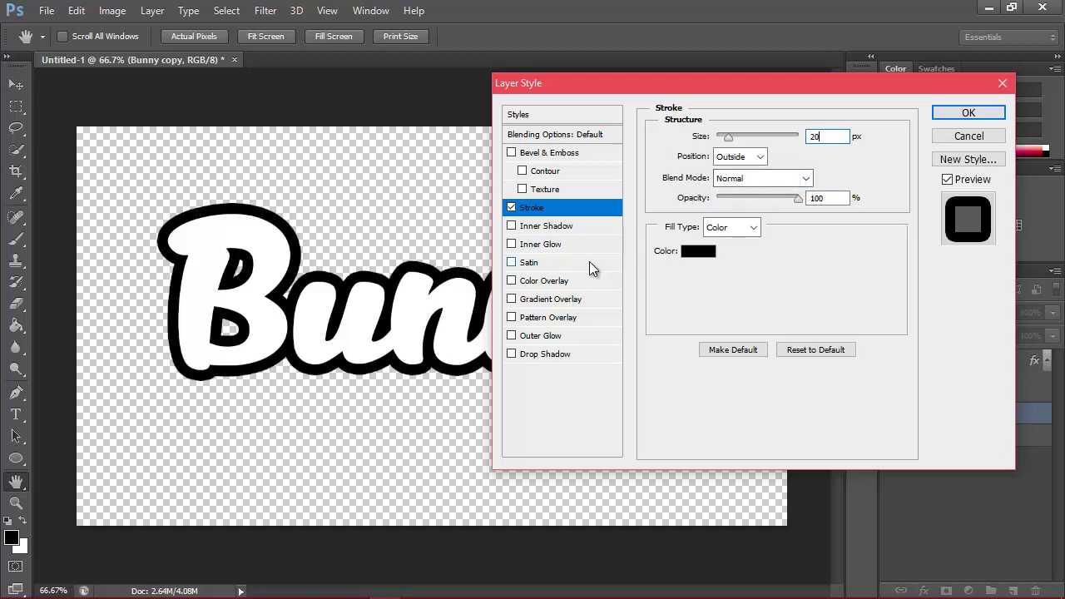
Change the Bunny copy stroke colour to pink ff86a8 and copy its hex code.
left_click(695, 253)
left_click(695, 253)
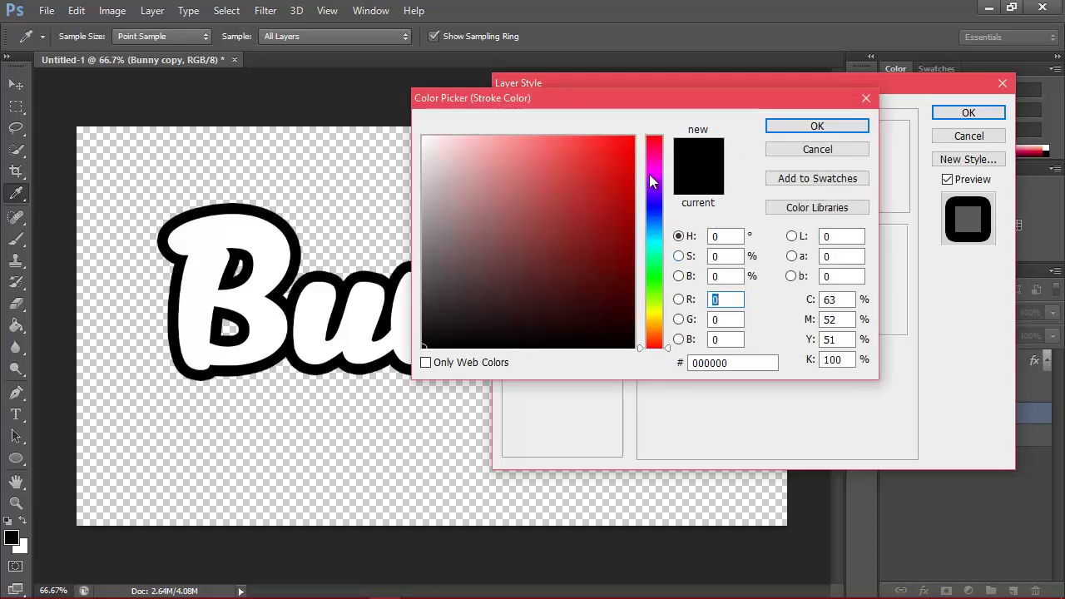
left_click(653, 161)
left_click_drag(654, 155, 656, 148)
left_click(547, 140)
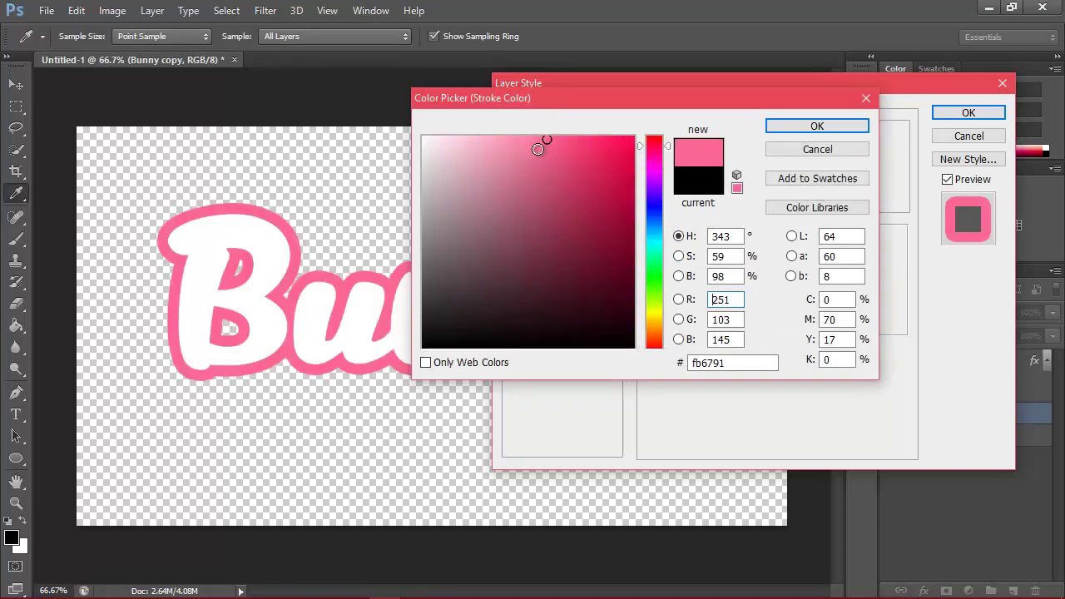
left_click_drag(542, 142, 533, 139)
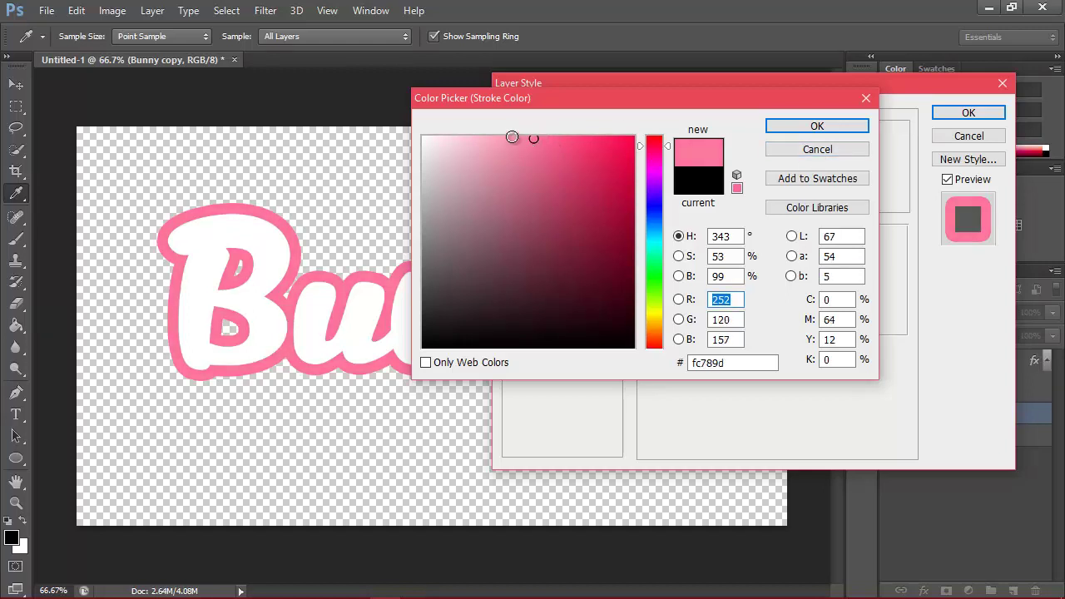
left_click_drag(511, 136, 517, 130)
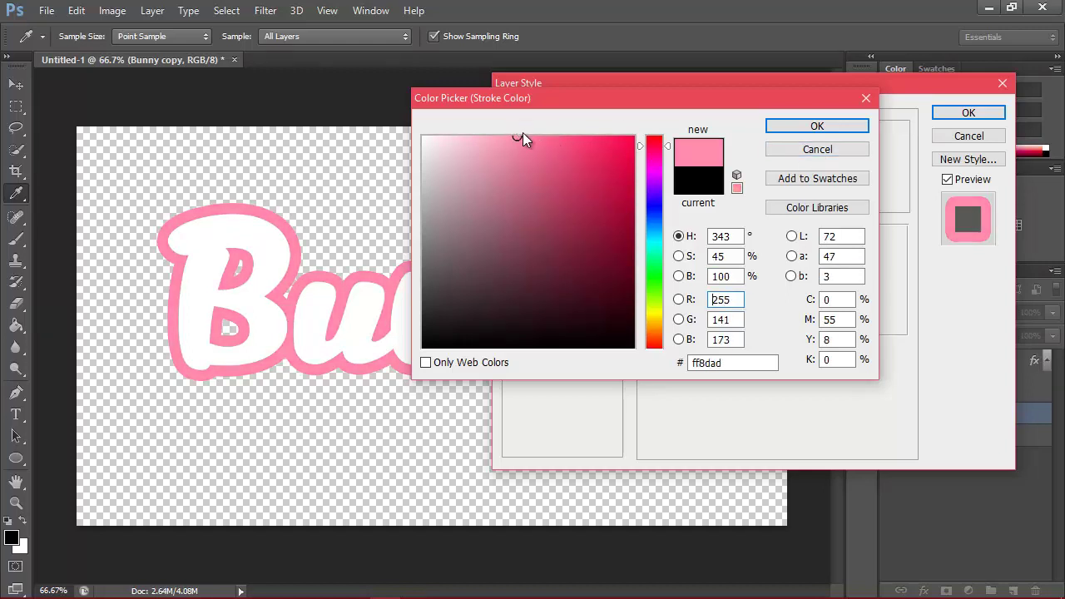
left_click(523, 133)
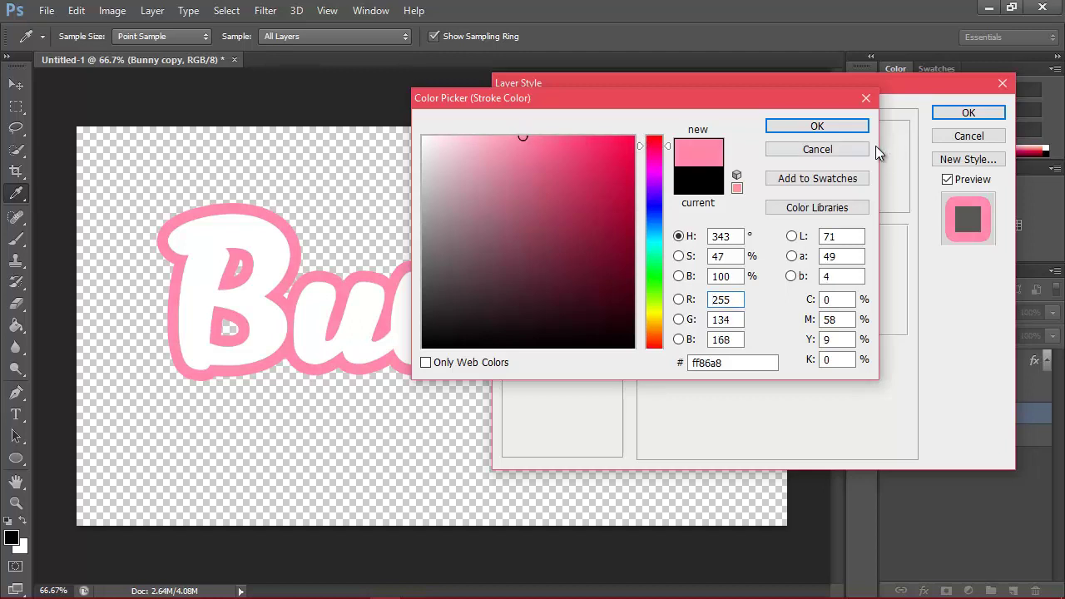
left_click_drag(733, 362, 679, 363)
right_click(721, 366)
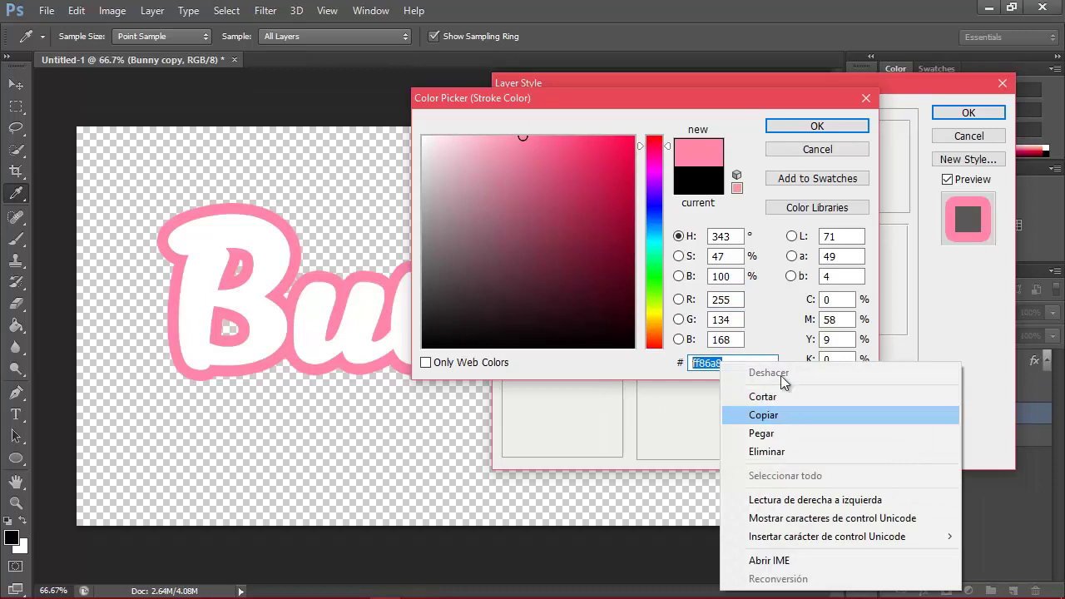
left_click(761, 414)
left_click(816, 149)
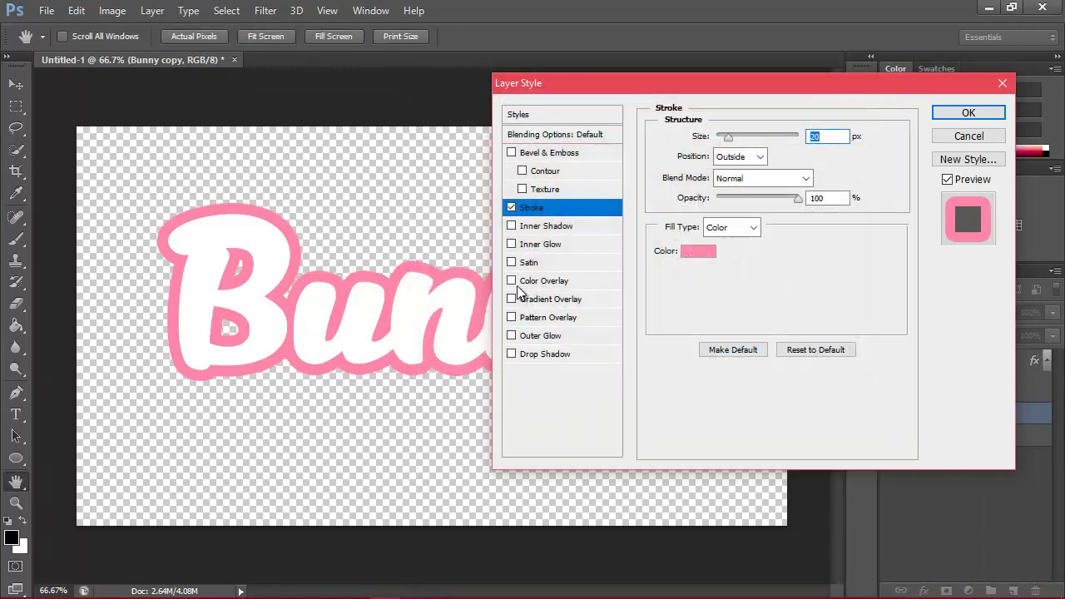
Add a matching ff86a8 pink Color Overlay to Bunny copy and apply the layer style.
left_click(549, 280)
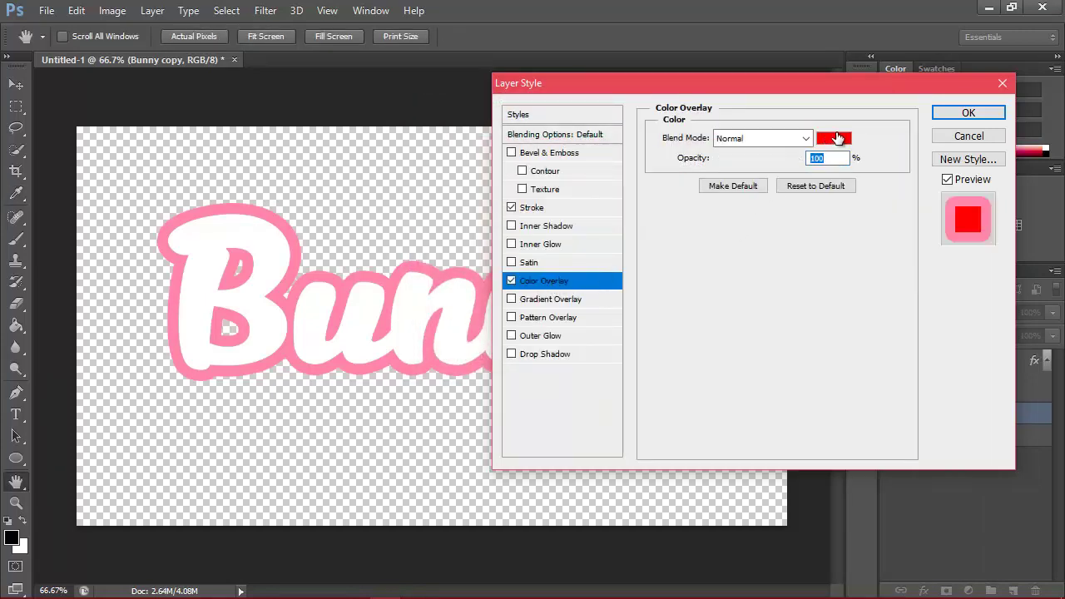
left_click(836, 138)
double_click(721, 363)
right_click(731, 366)
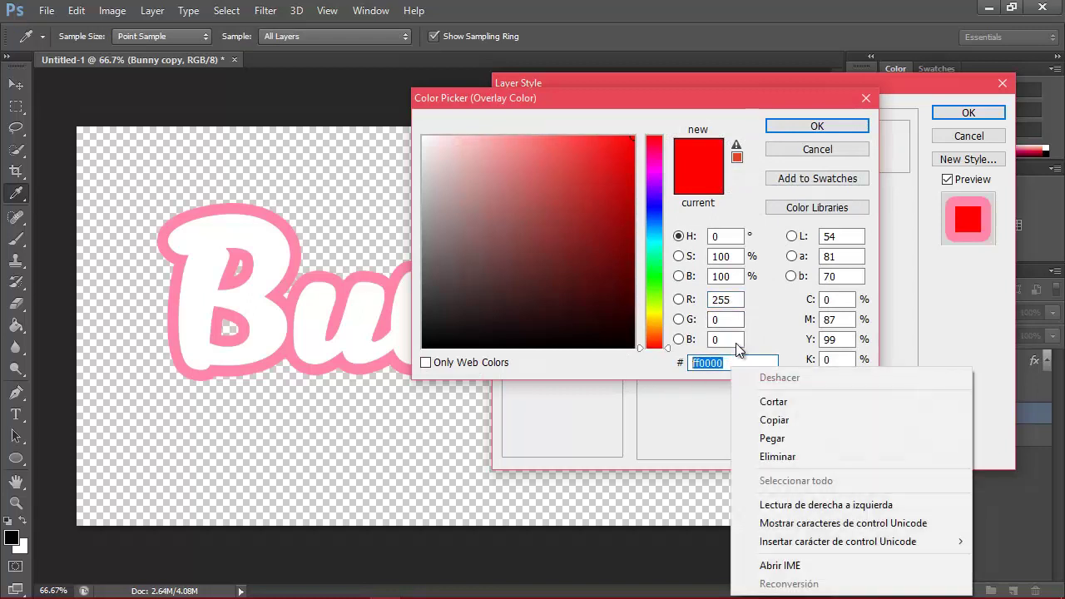
left_click(786, 437)
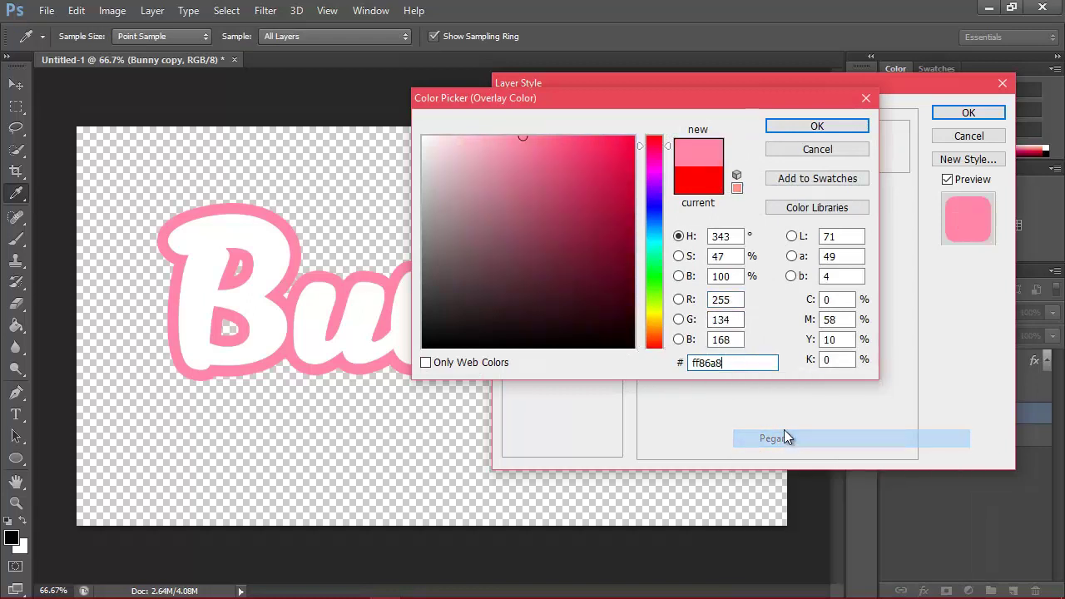
left_click(812, 126)
left_click(969, 113)
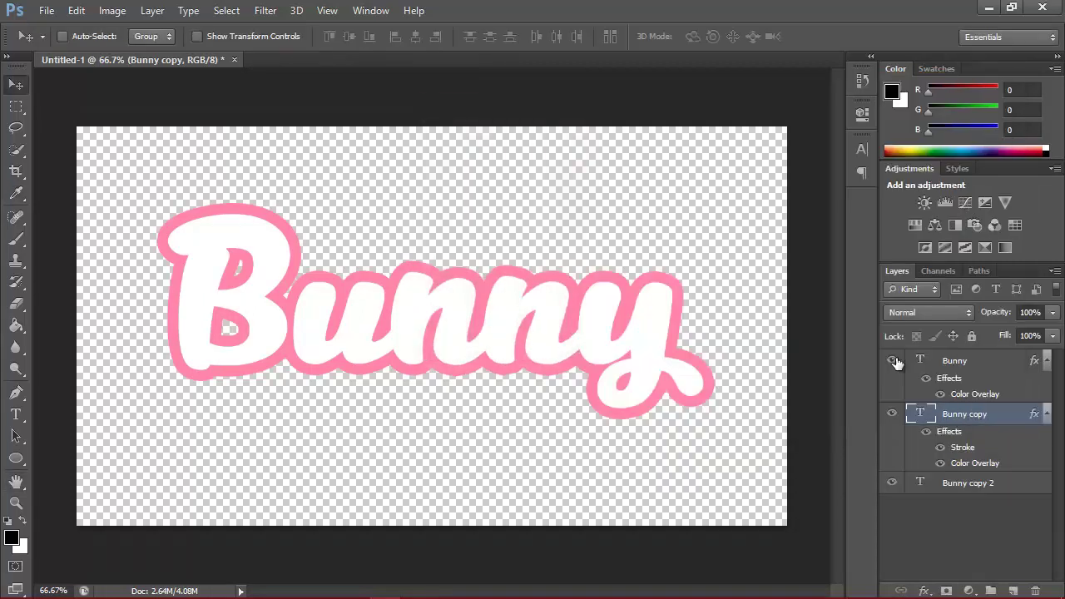
Convert Bunny copy to a Smart Object with Bunny hidden, then show Bunny and select Bunny copy 2.
left_click(895, 362)
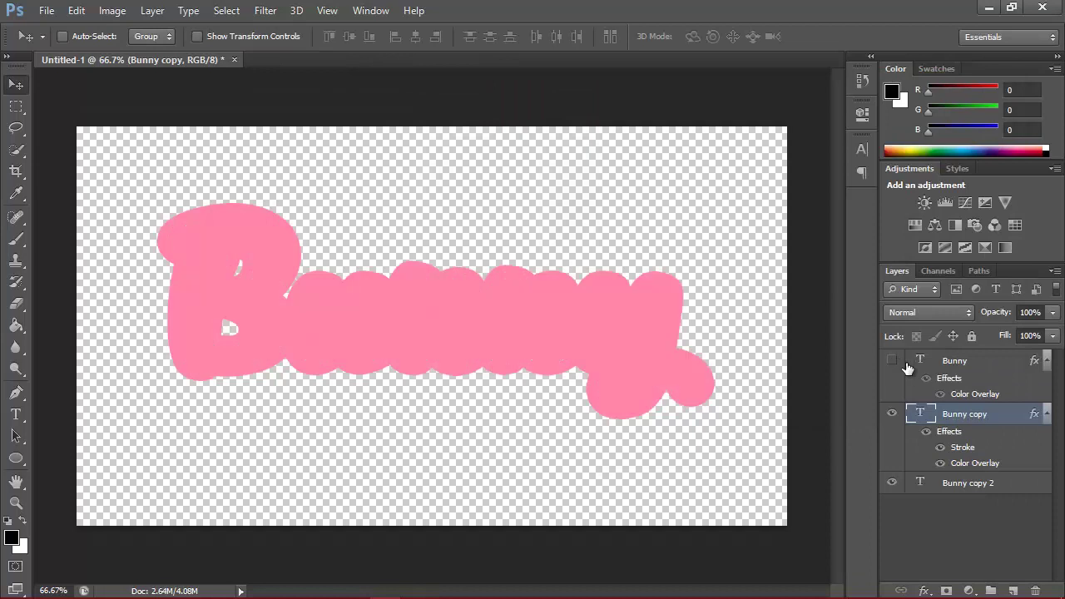
right_click(1017, 419)
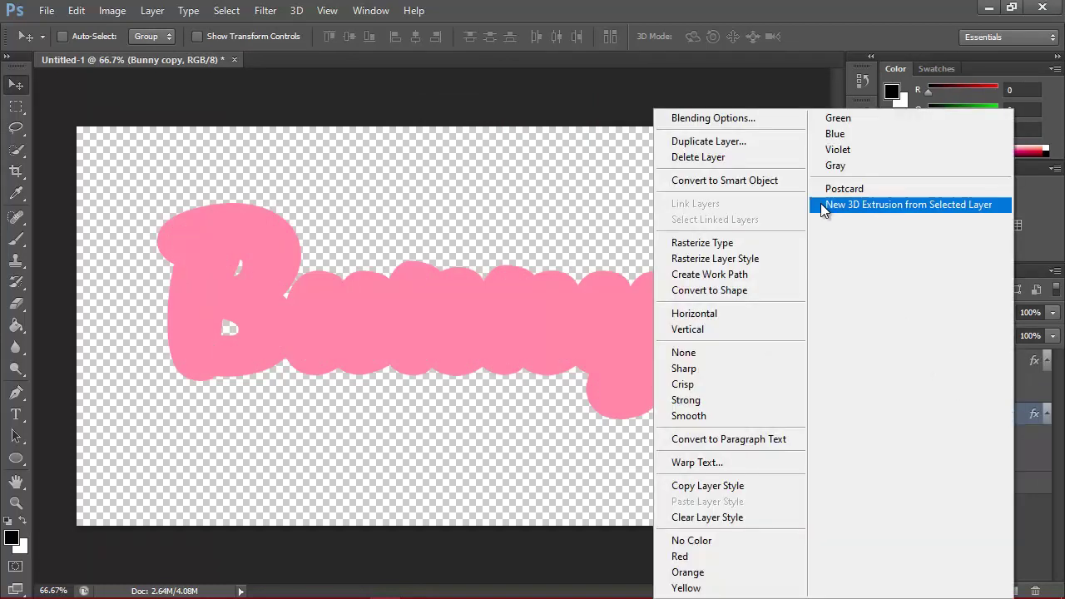
left_click(749, 181)
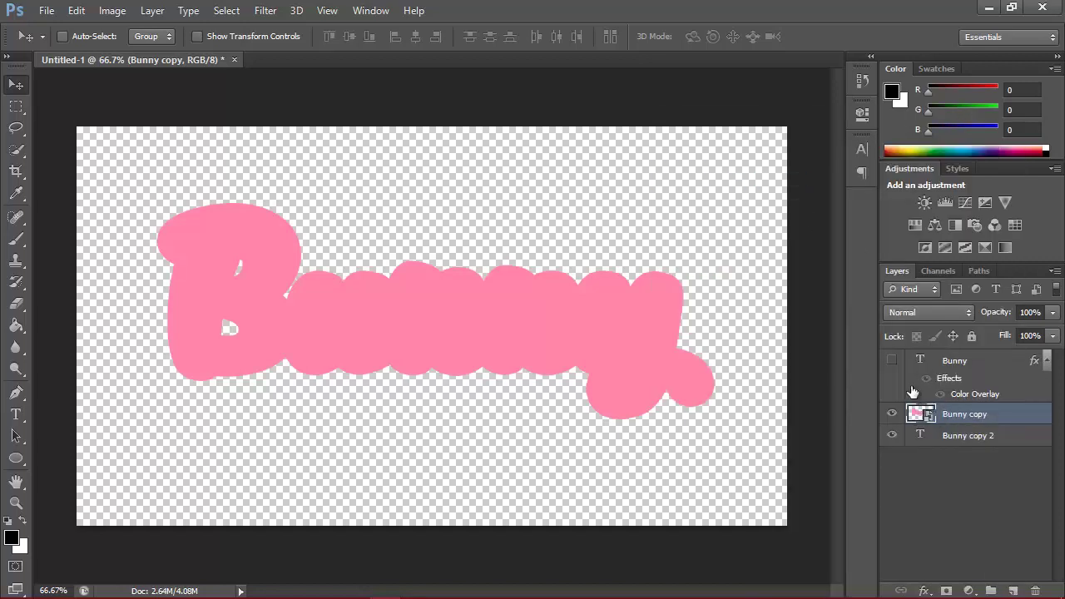
left_click(892, 362)
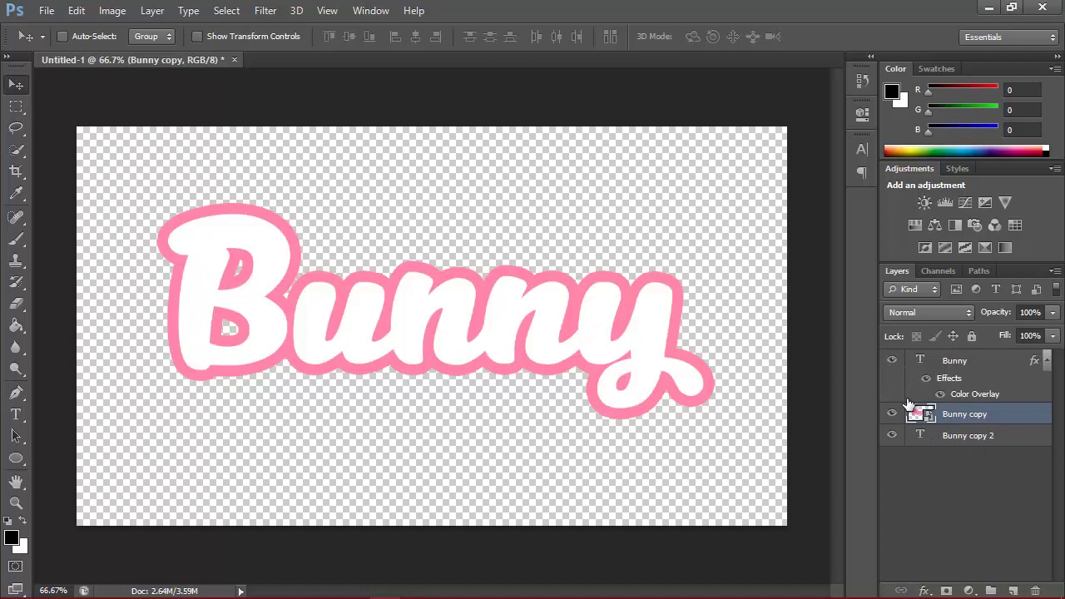
left_click(989, 431)
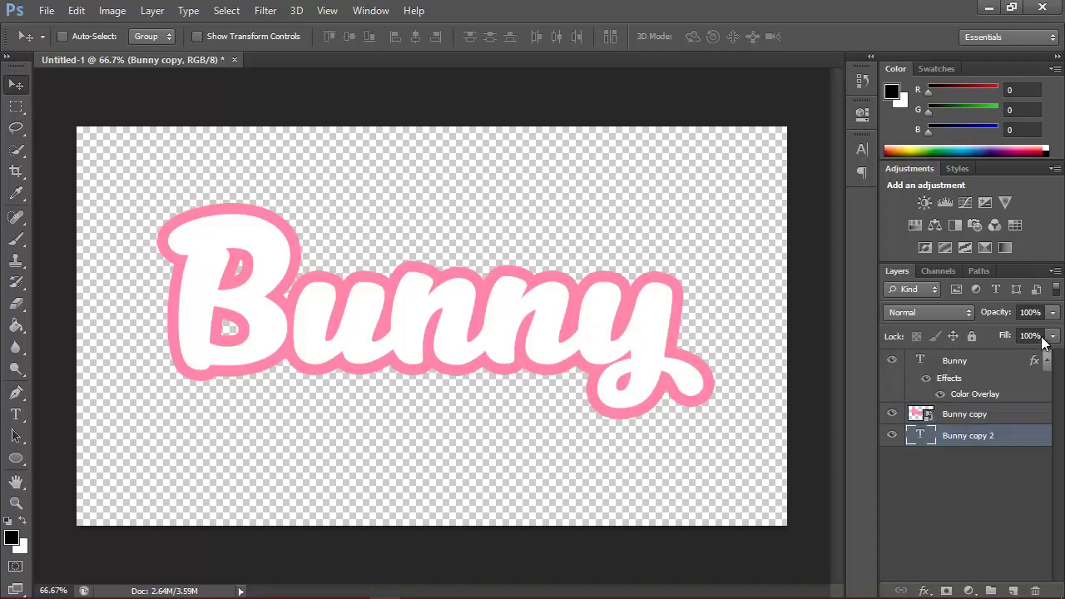
left_click(1053, 336)
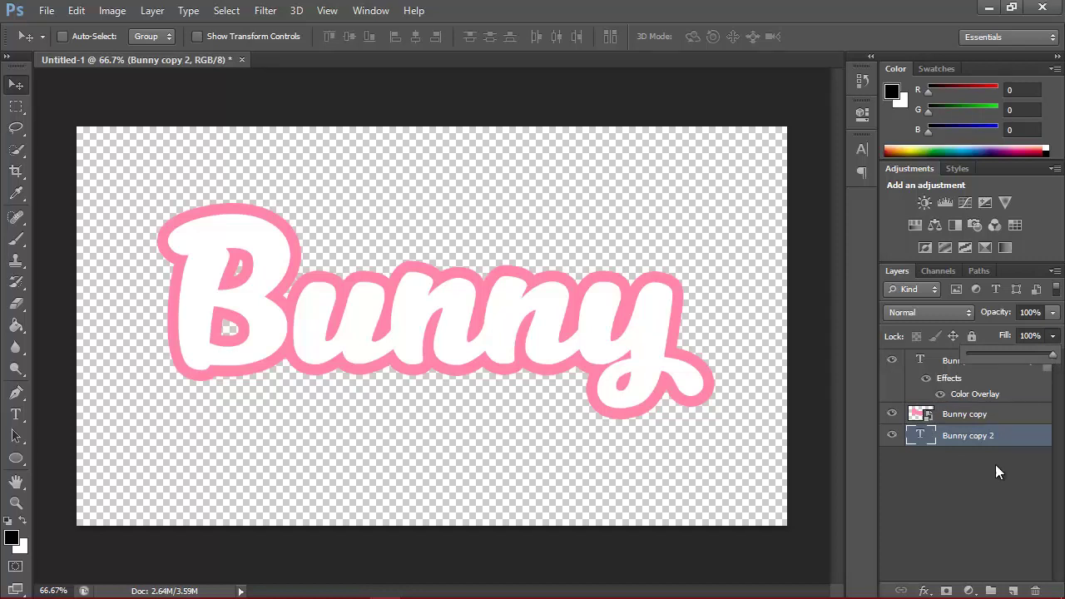
Hide the Bunny and Bunny copy layers and set Bunny copy 2's fill to 0%.
left_click(892, 360)
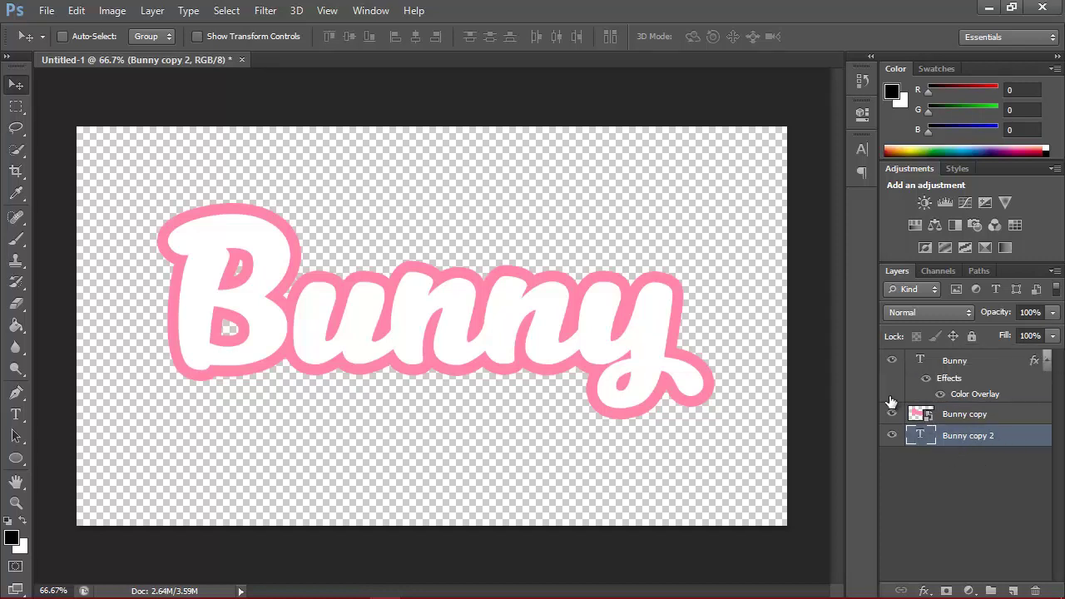
left_click(893, 414)
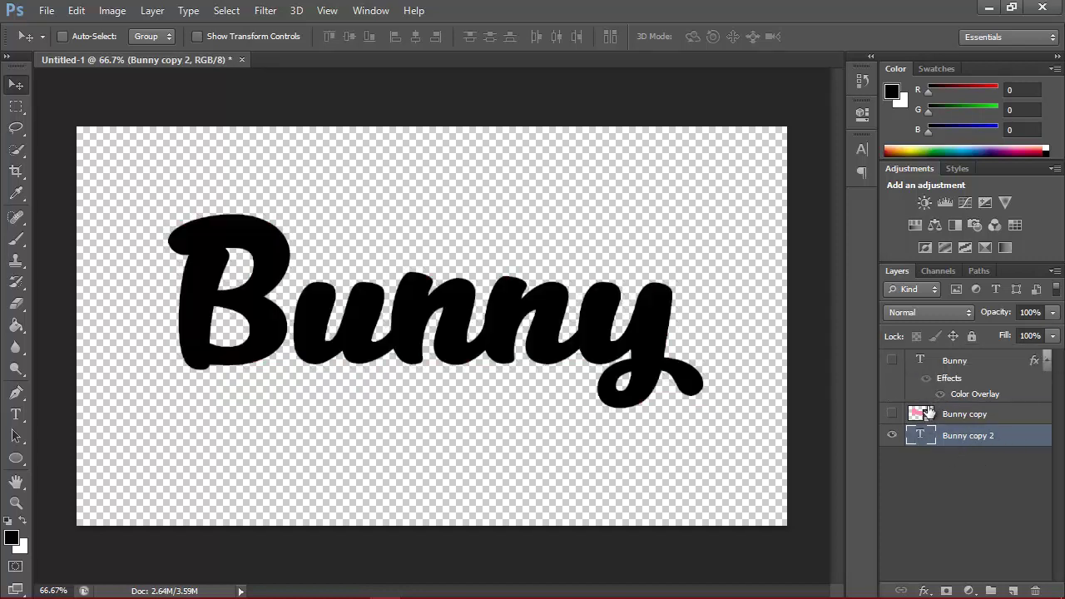
left_click(1053, 337)
left_click_drag(983, 355, 964, 359)
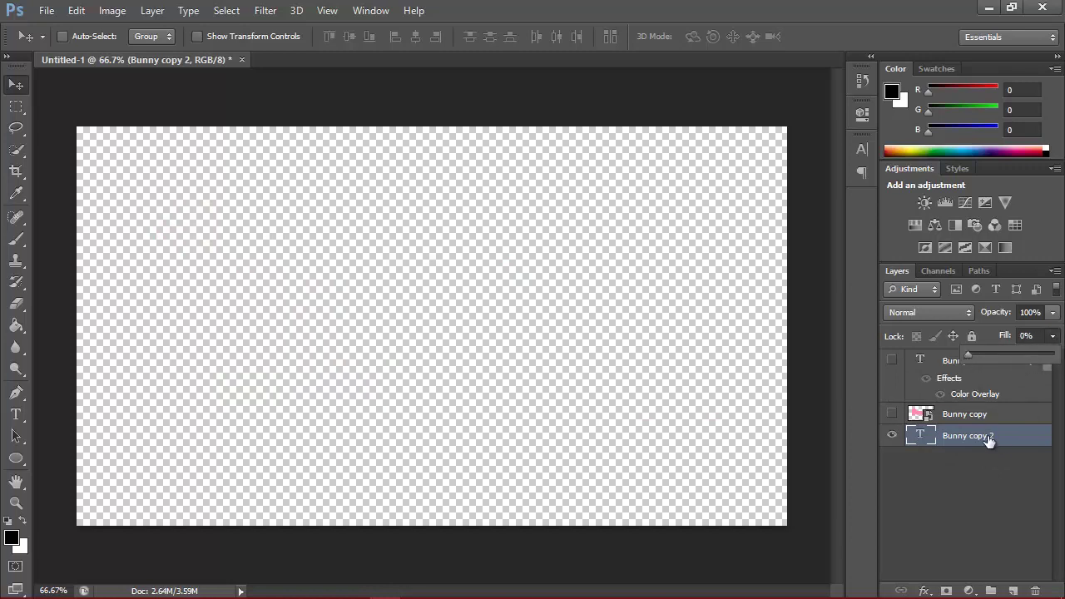
Add a 100% opacity Drop Shadow to Bunny copy 2 and make Bunny copy visible again.
left_click(1019, 436)
right_click(1018, 436)
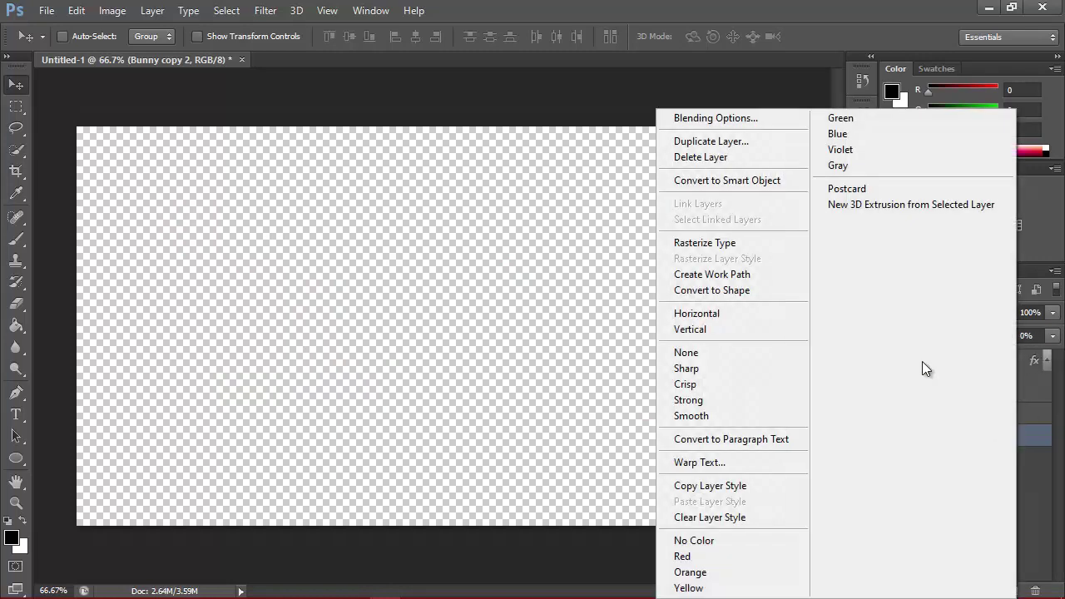
left_click(765, 121)
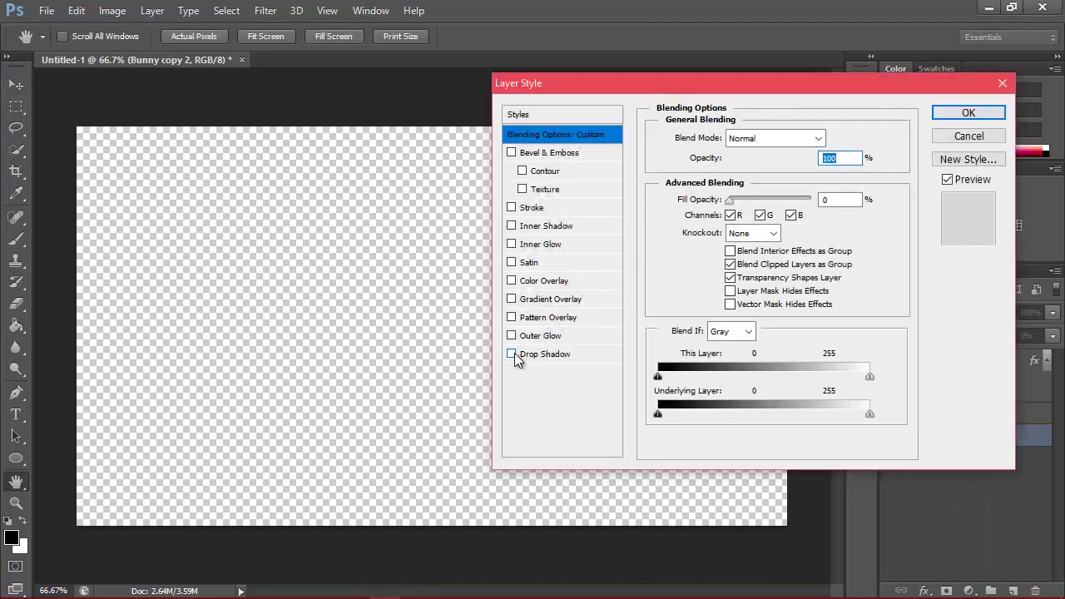
left_click(512, 353)
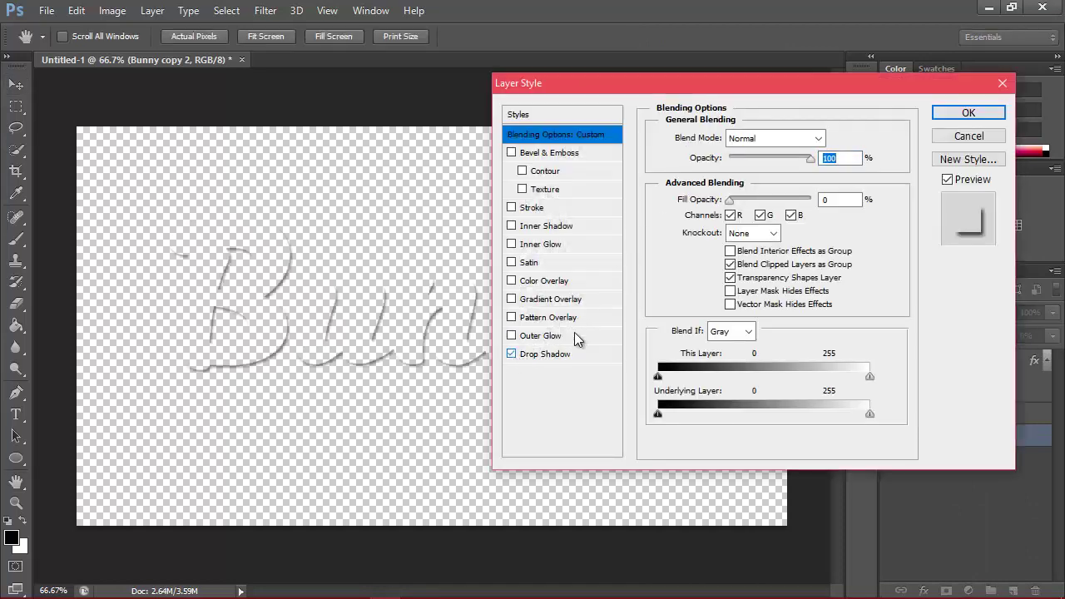
left_click(545, 354)
double_click(816, 158)
type("100")
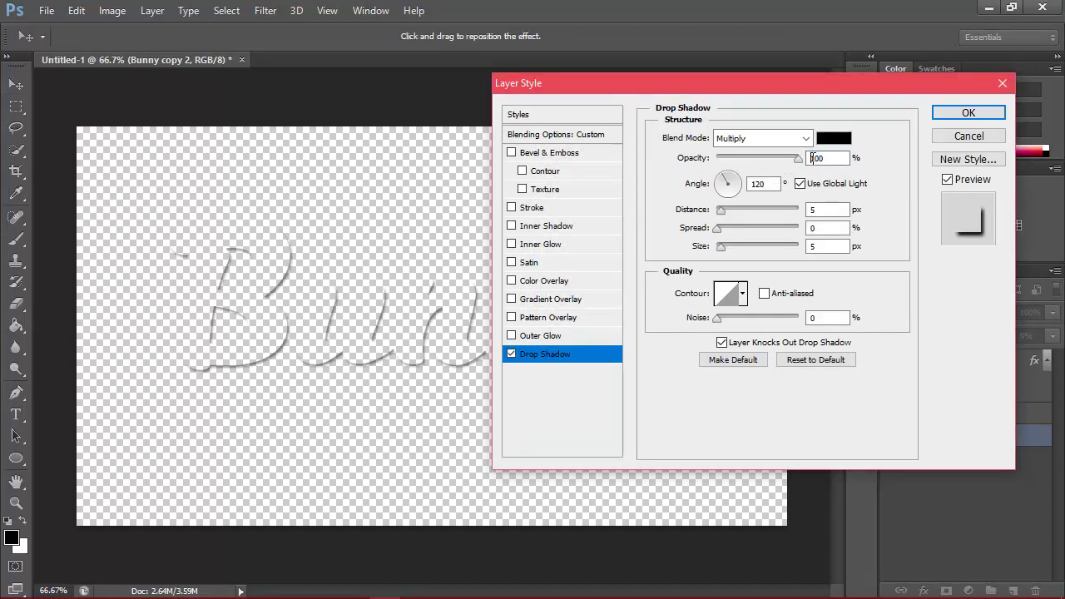
left_click(970, 115)
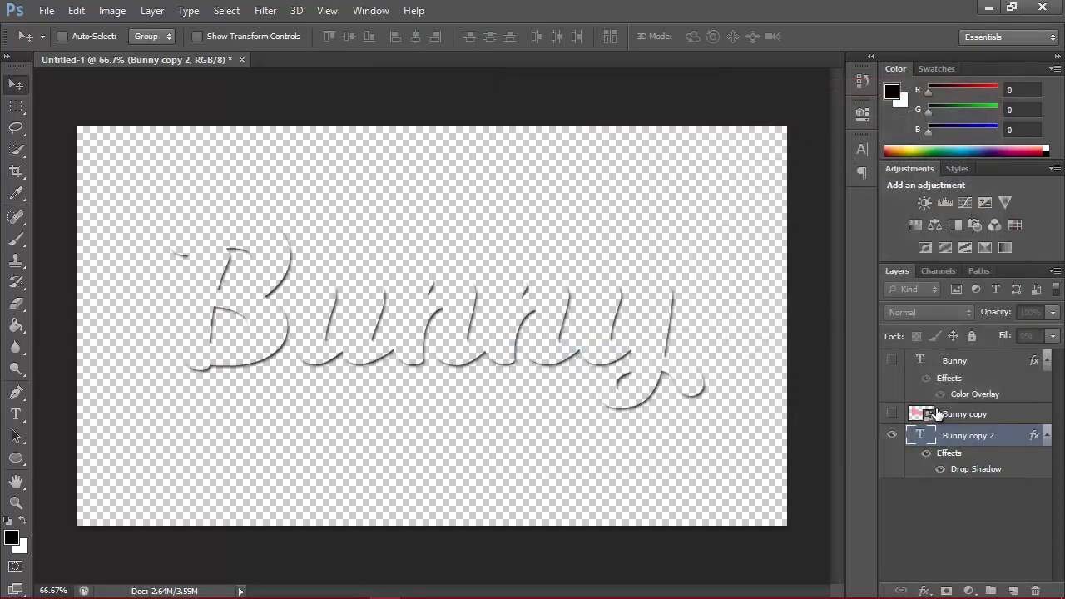
left_click(893, 413)
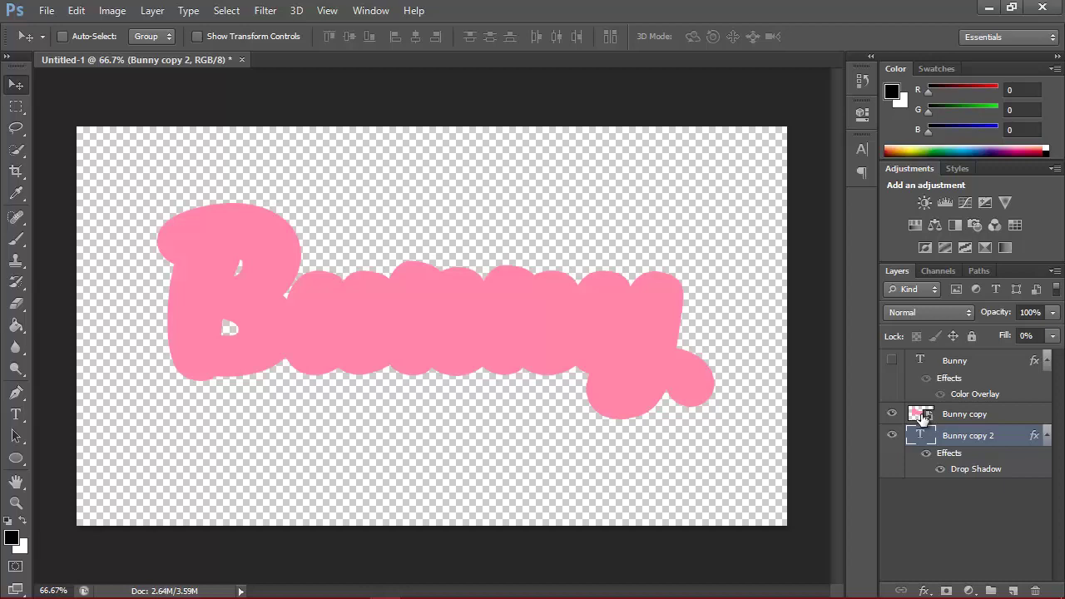
Set the Bunny copy 2 drop shadow to black with Normal blend mode.
right_click(1012, 441)
left_click(721, 116)
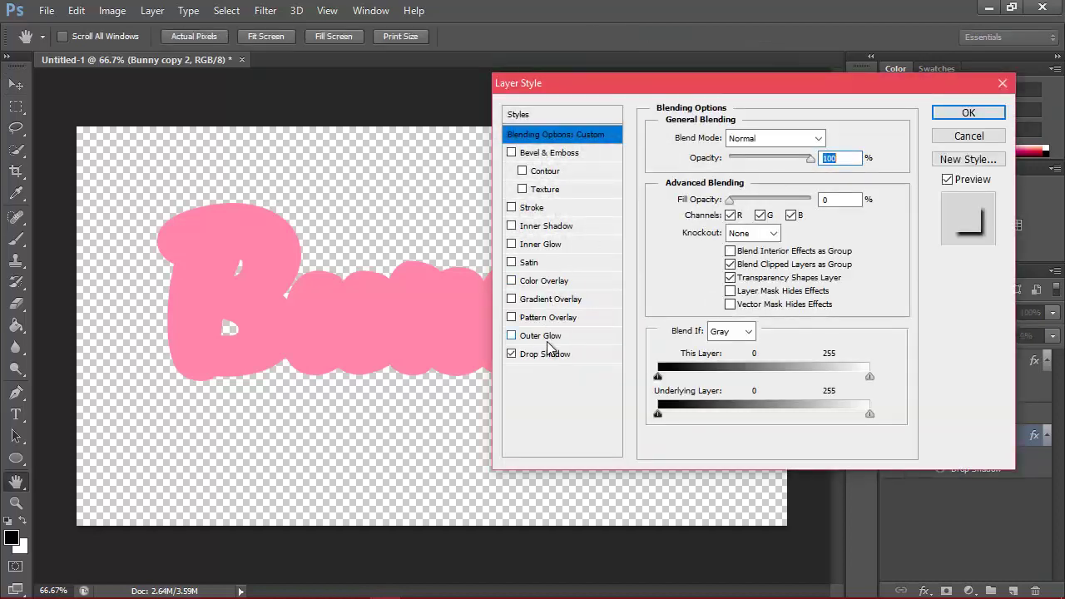
left_click(554, 360)
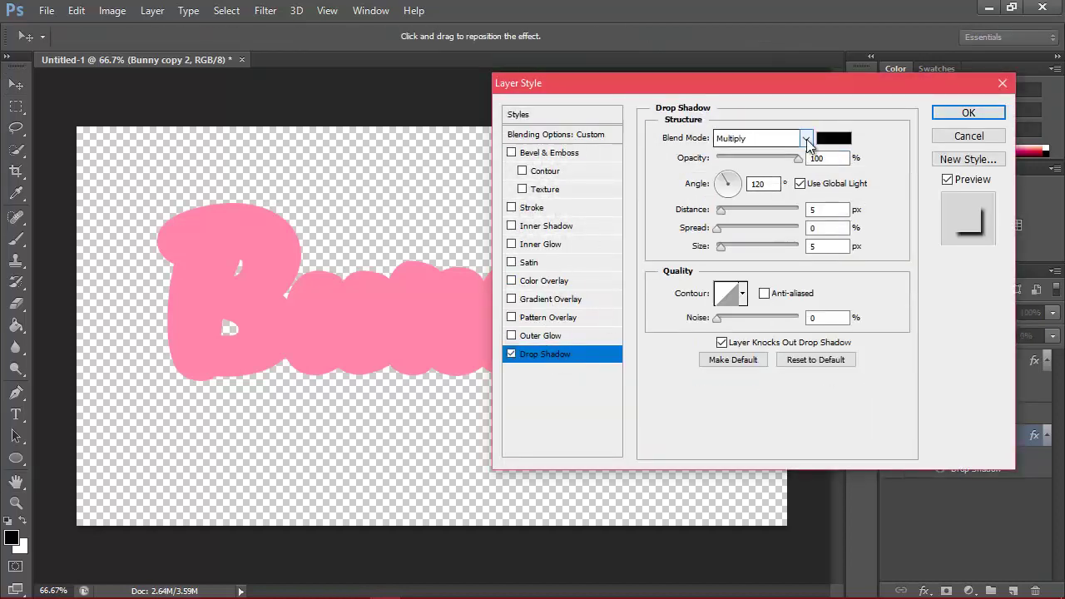
left_click(834, 139)
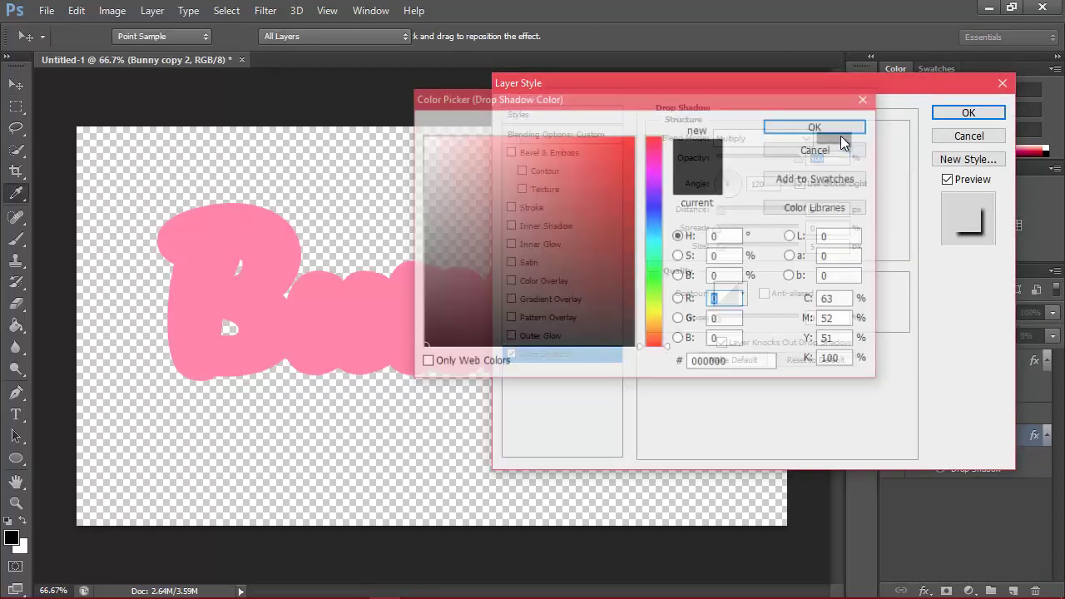
left_click(845, 126)
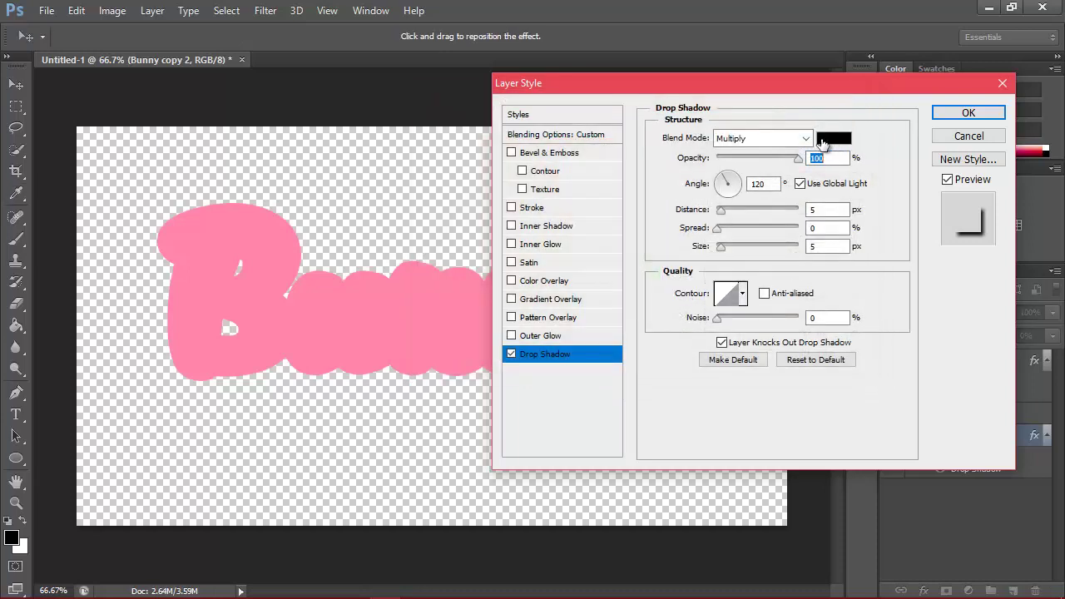
left_click(770, 140)
left_click(773, 154)
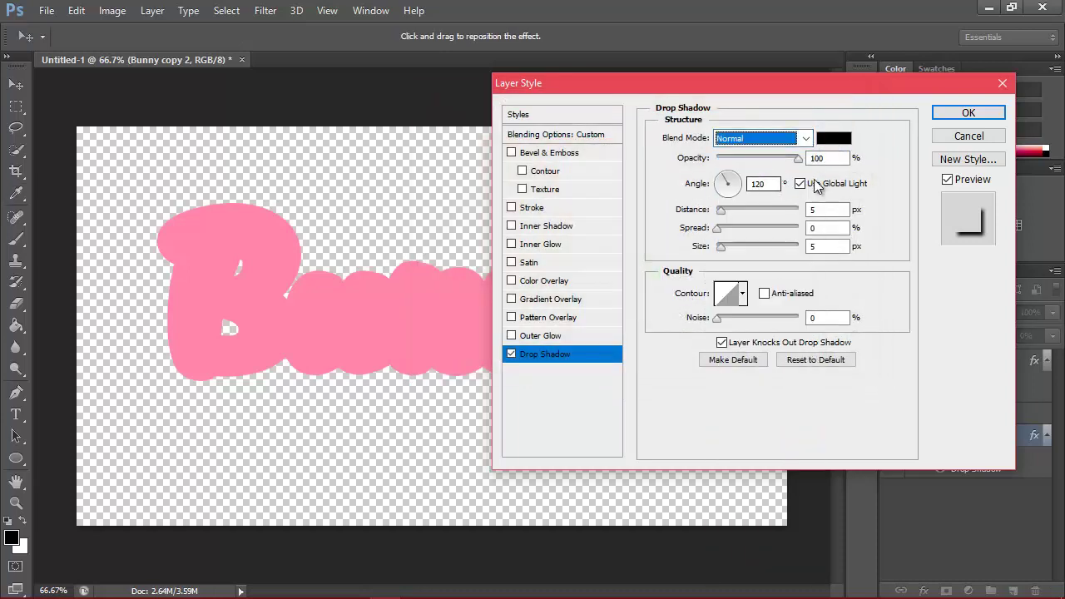
Set the drop shadow spread to 100%, distance to 18 px and size to 30 px.
key("Tab")
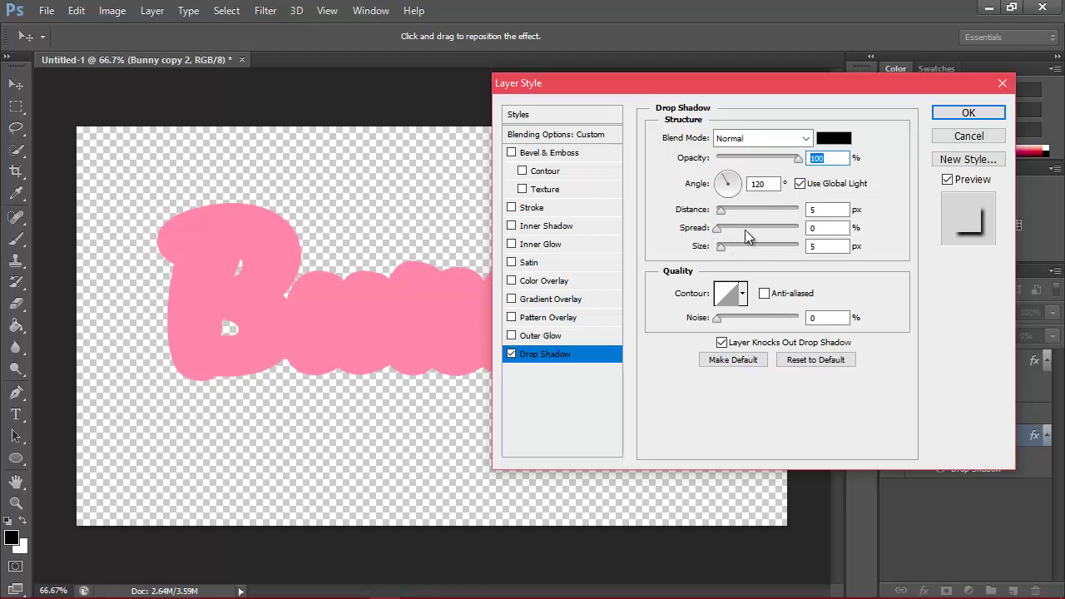
double_click(817, 228)
type("100")
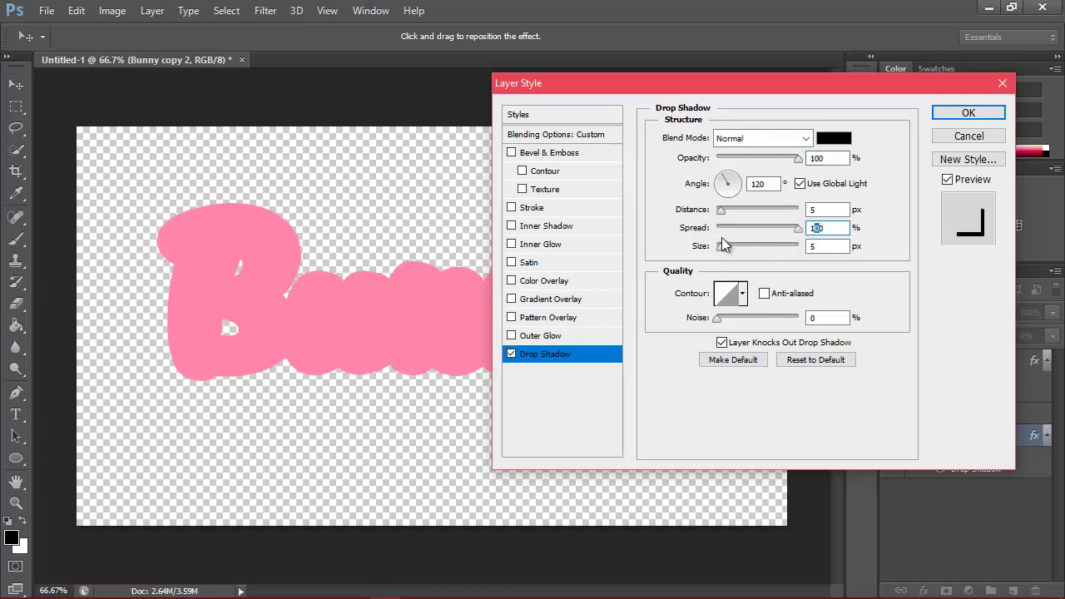
left_click_drag(726, 248, 728, 248)
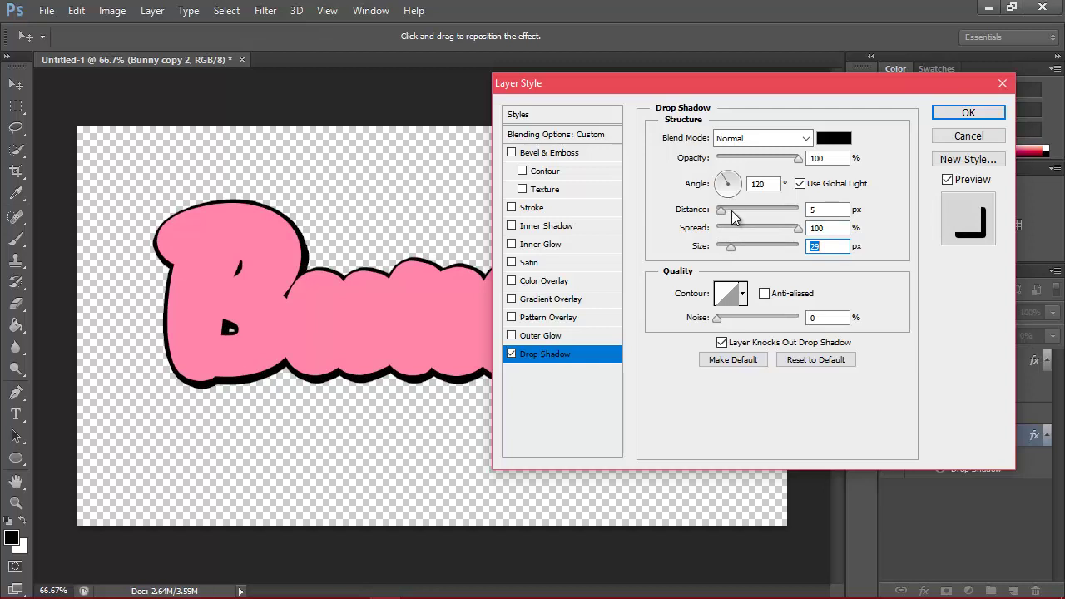
left_click(732, 211)
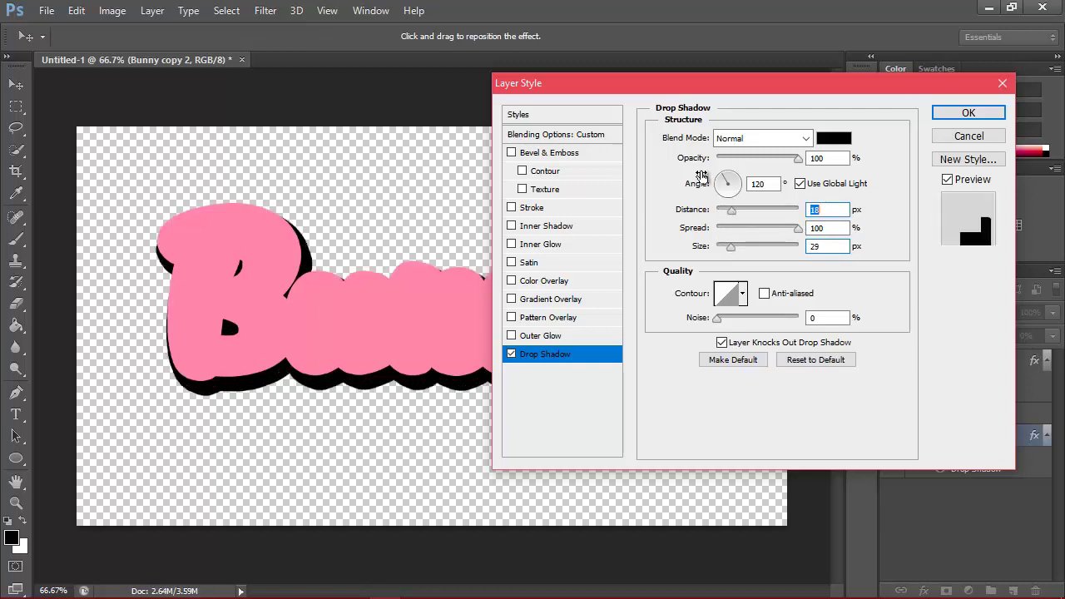
mouse_move(686, 91)
left_mouse_down()
mouse_move(959, 92)
mouse_move(740, 86)
left_mouse_up()
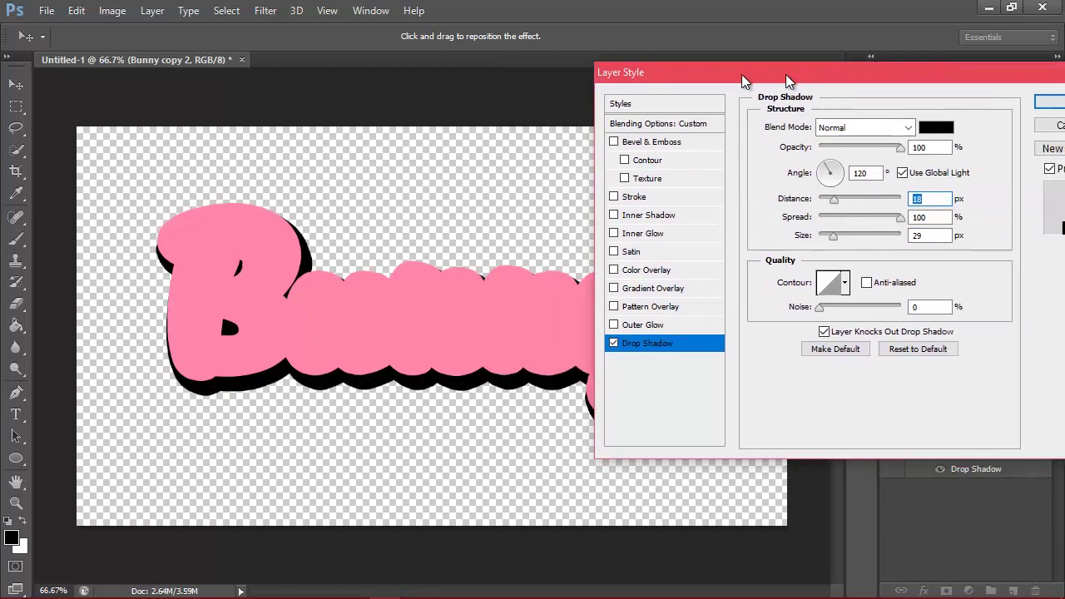
left_click(787, 237)
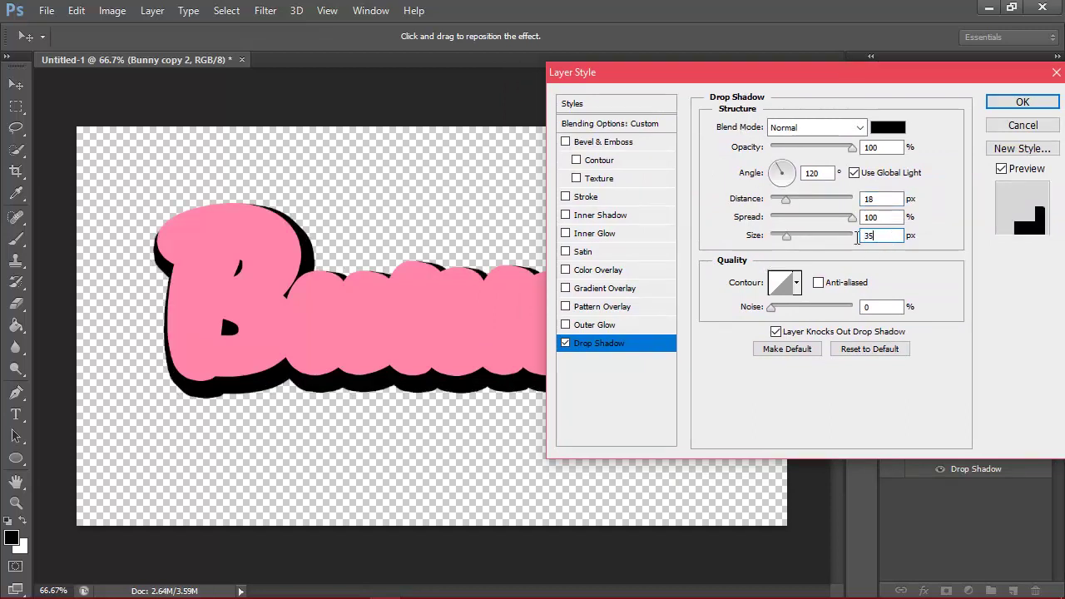
type("20")
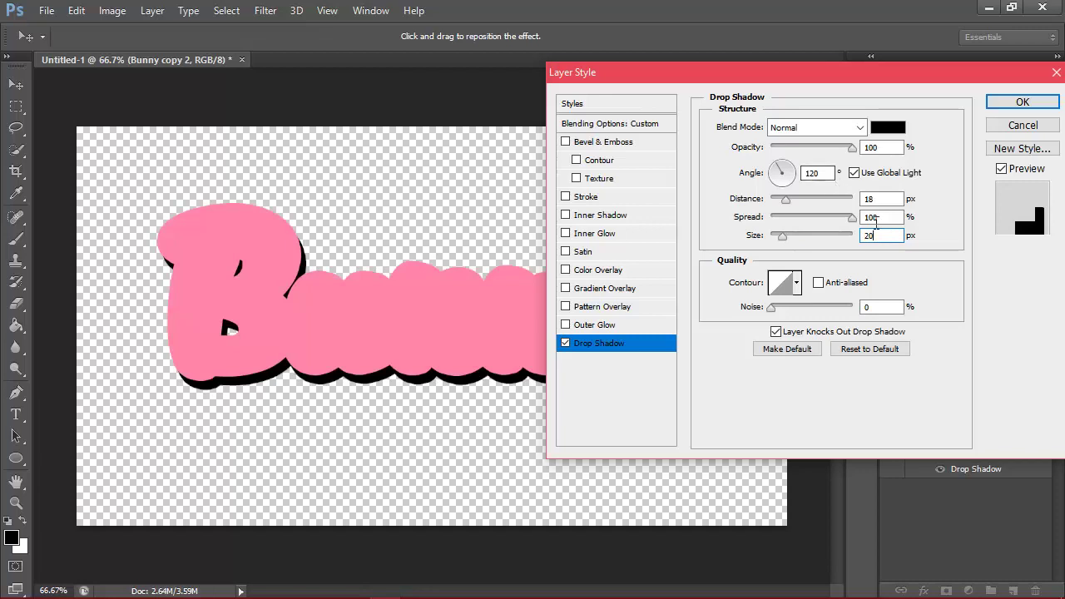
type("30")
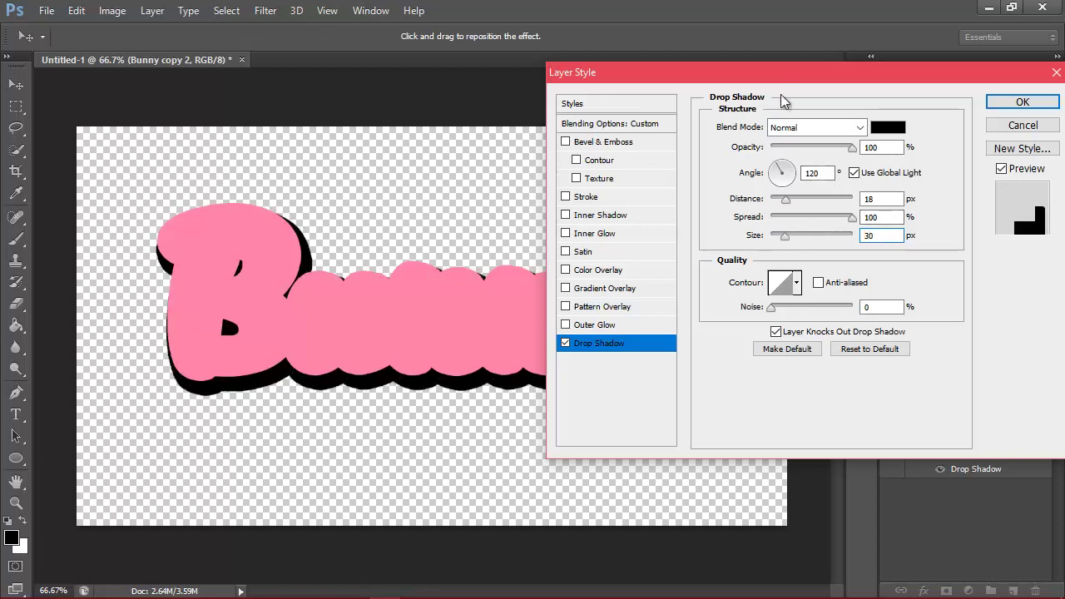
left_click_drag(794, 86, 780, 96)
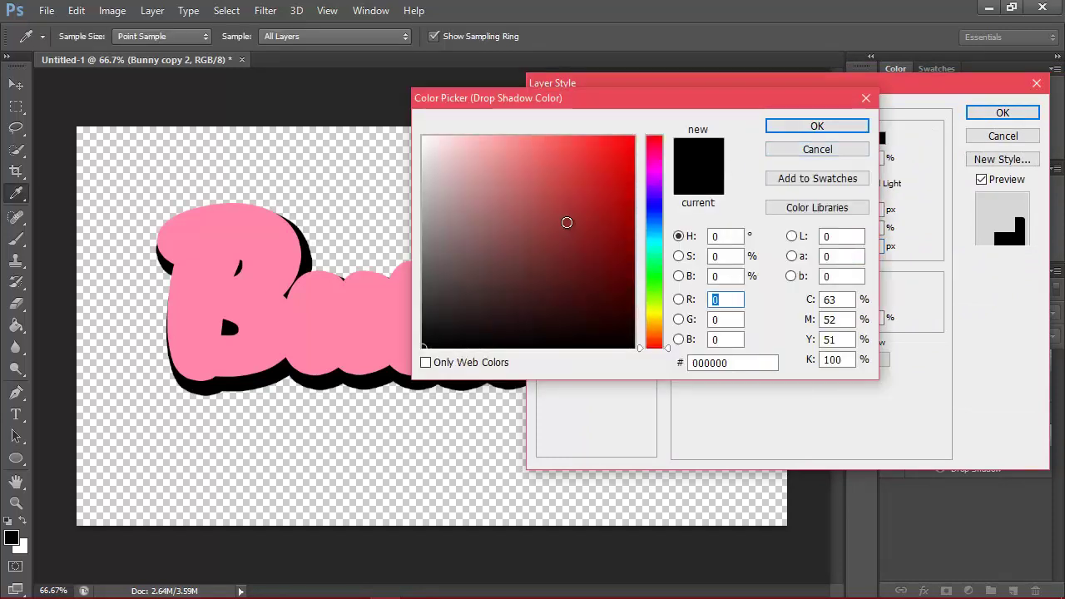
Change Bunny copy 2's drop shadow colour to deep crimson ca0056 and apply the layer style.
left_click(654, 152)
mouse_move(610, 148)
left_mouse_down()
mouse_move(628, 178)
mouse_move(634, 165)
left_mouse_up()
left_click(658, 148)
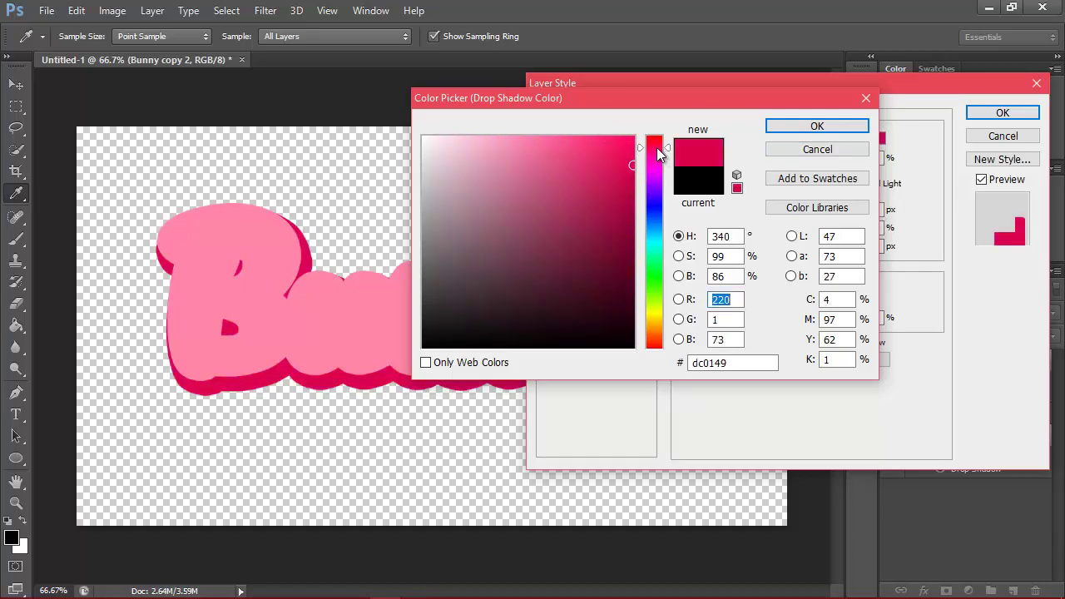
left_click(658, 154)
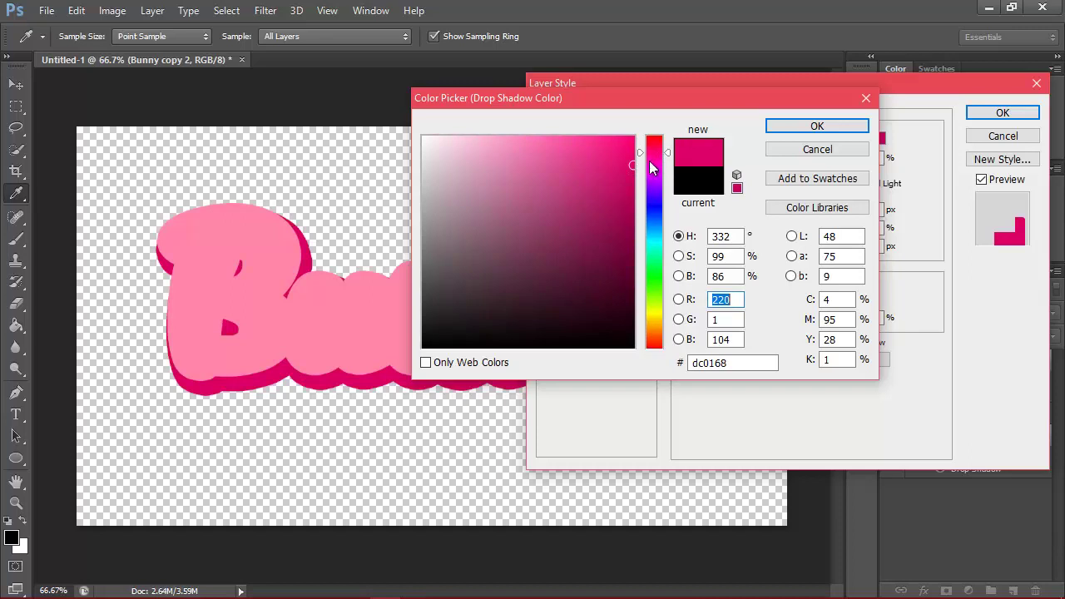
mouse_move(633, 171)
left_mouse_down()
mouse_move(634, 185)
mouse_move(634, 171)
left_mouse_up()
left_click(656, 152)
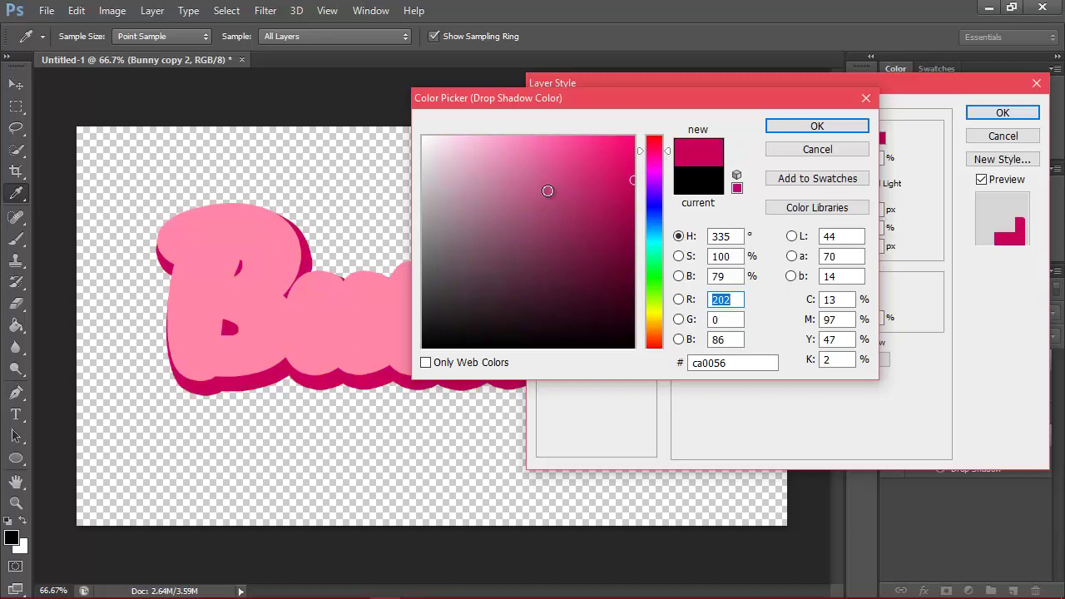
left_click(804, 126)
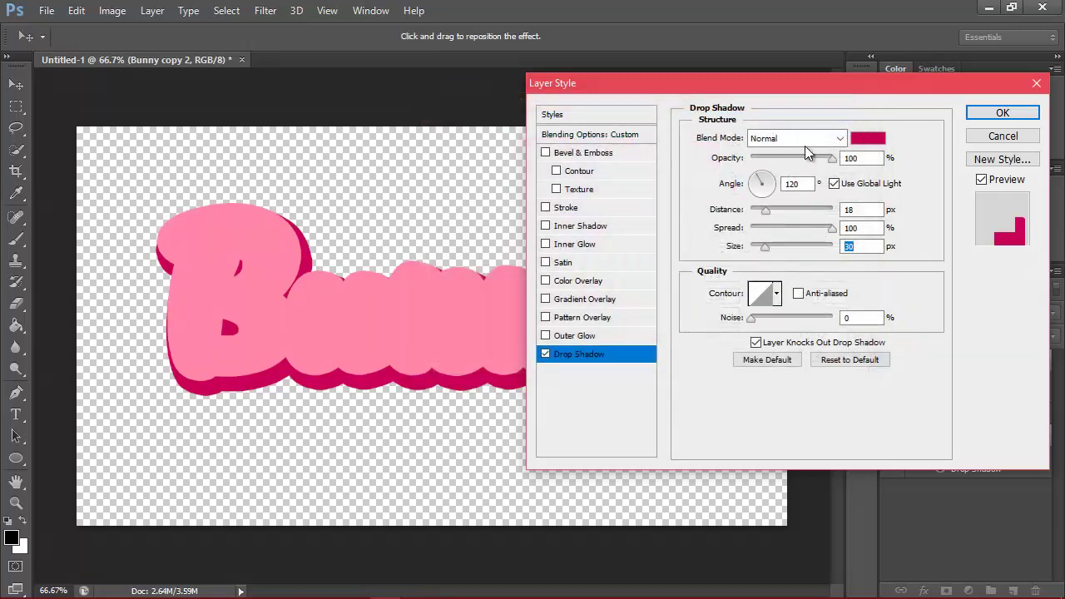
left_click(987, 113)
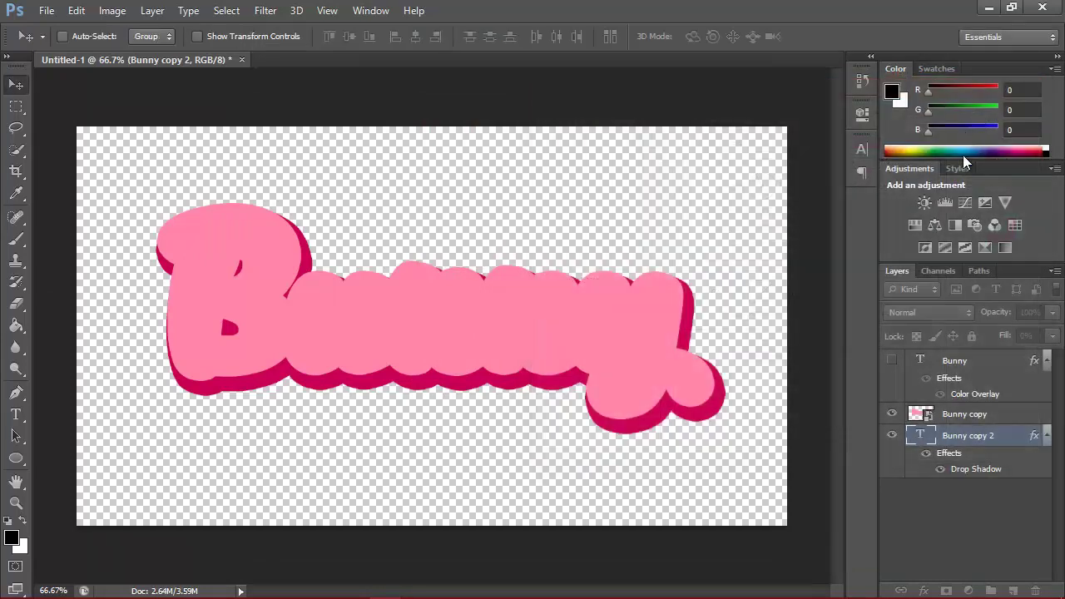
Show the white Bunny text layer and open its Blending Options.
left_click(893, 362)
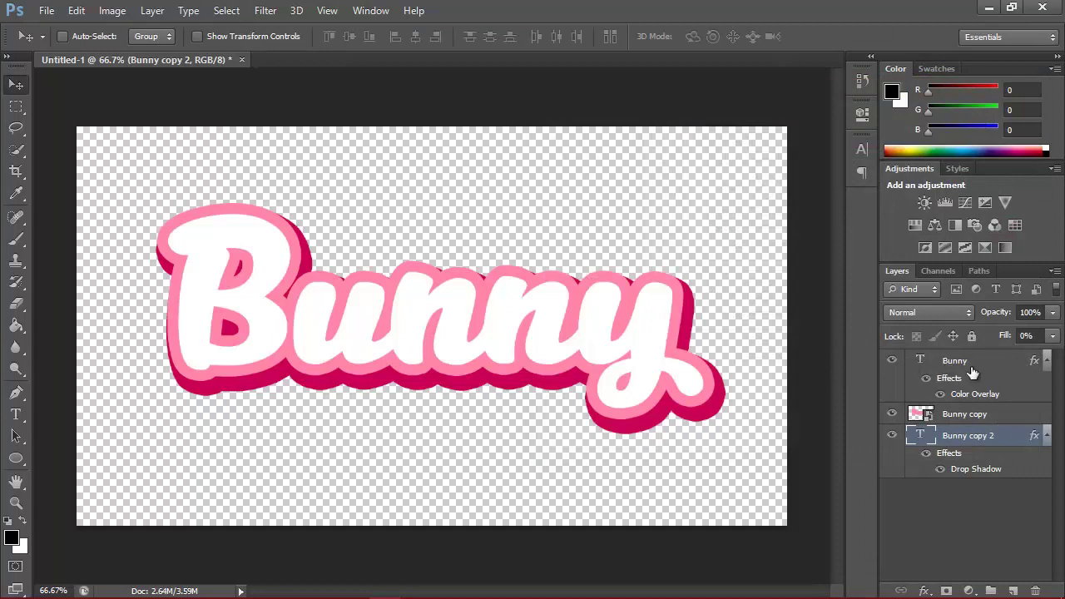
right_click(1004, 359)
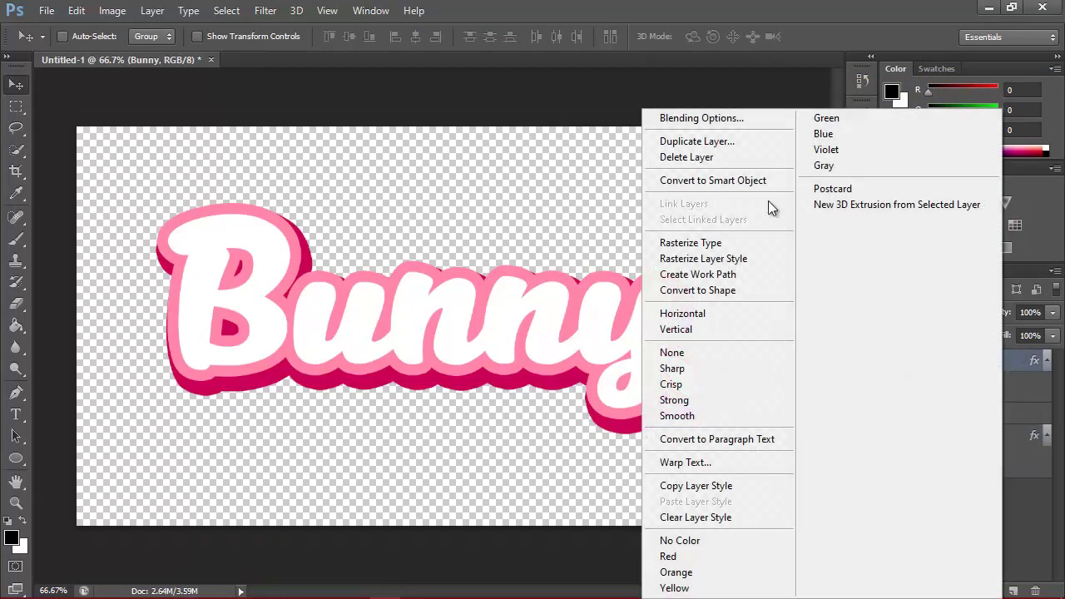
left_click(730, 121)
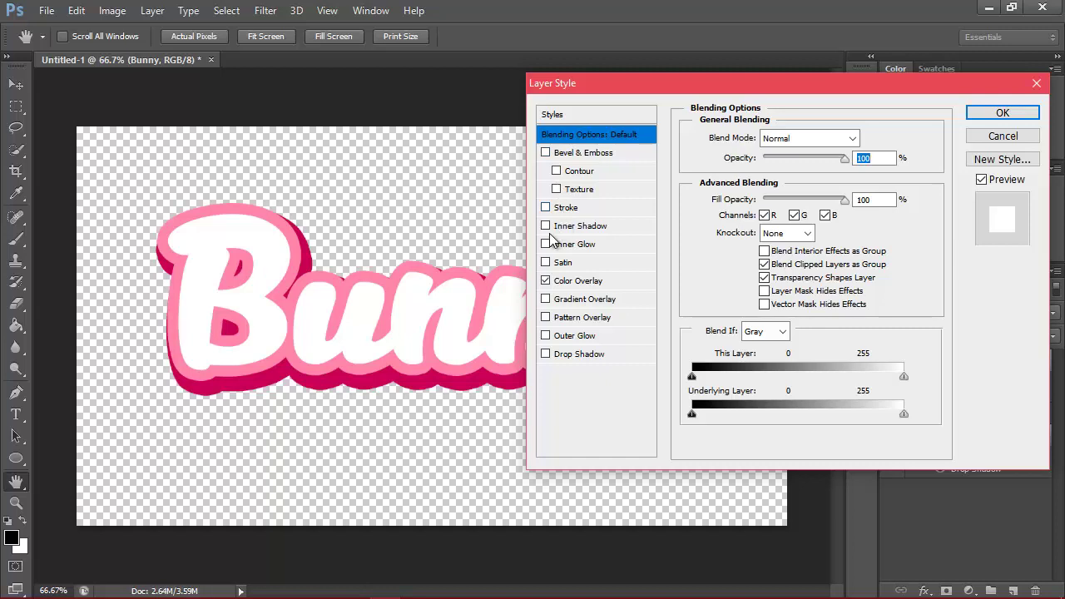
Enable Drop Shadow on the top Bunny layer and choose pink ca285e as its colour.
left_click(546, 355)
left_click(583, 358)
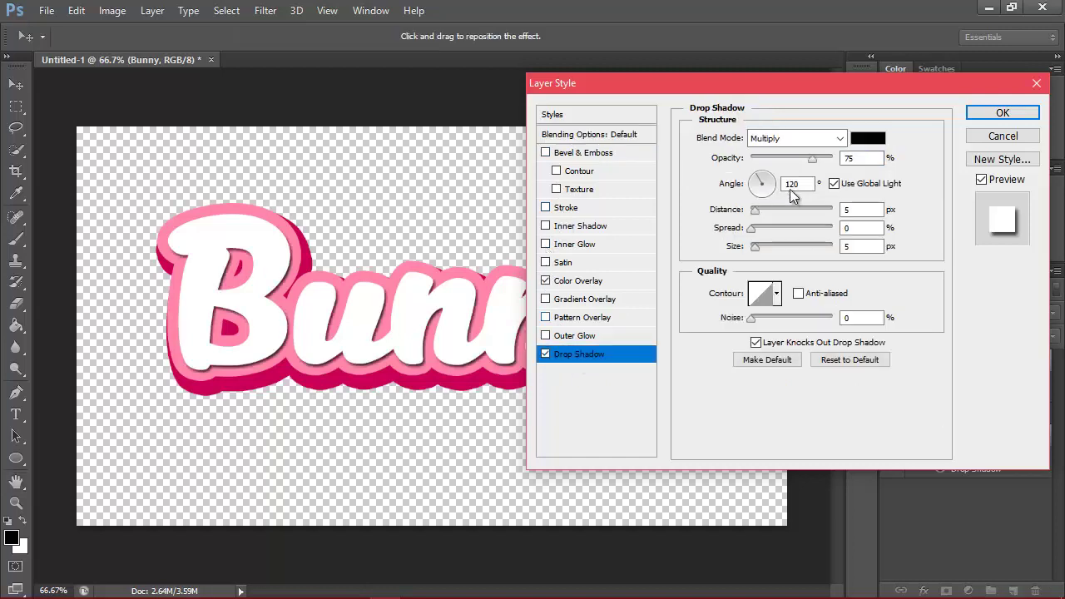
left_click(868, 139)
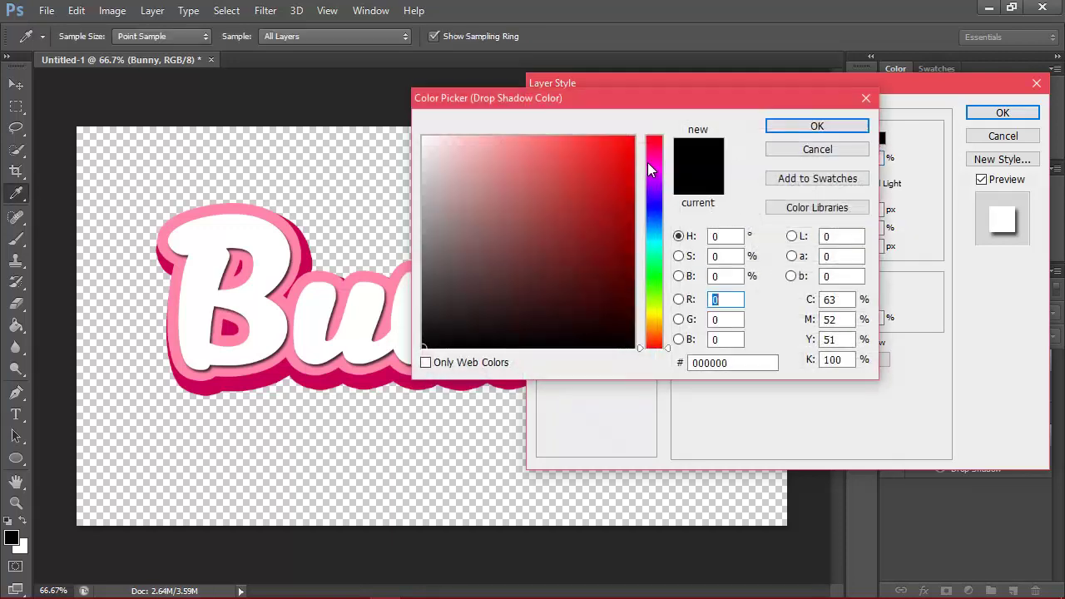
left_click_drag(650, 169, 633, 148)
left_click(559, 142)
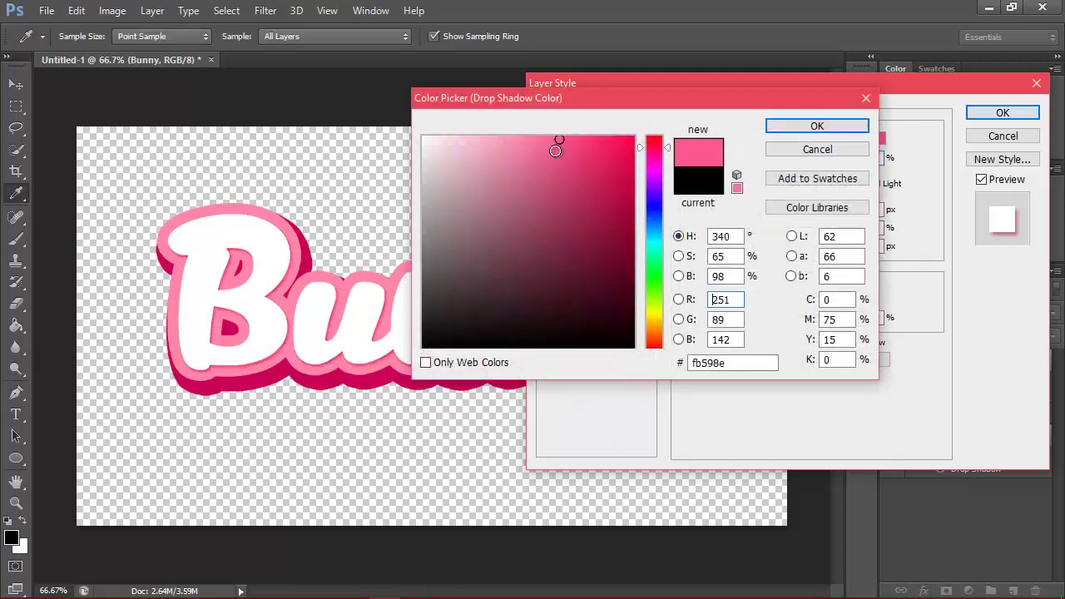
left_click_drag(576, 167, 586, 184)
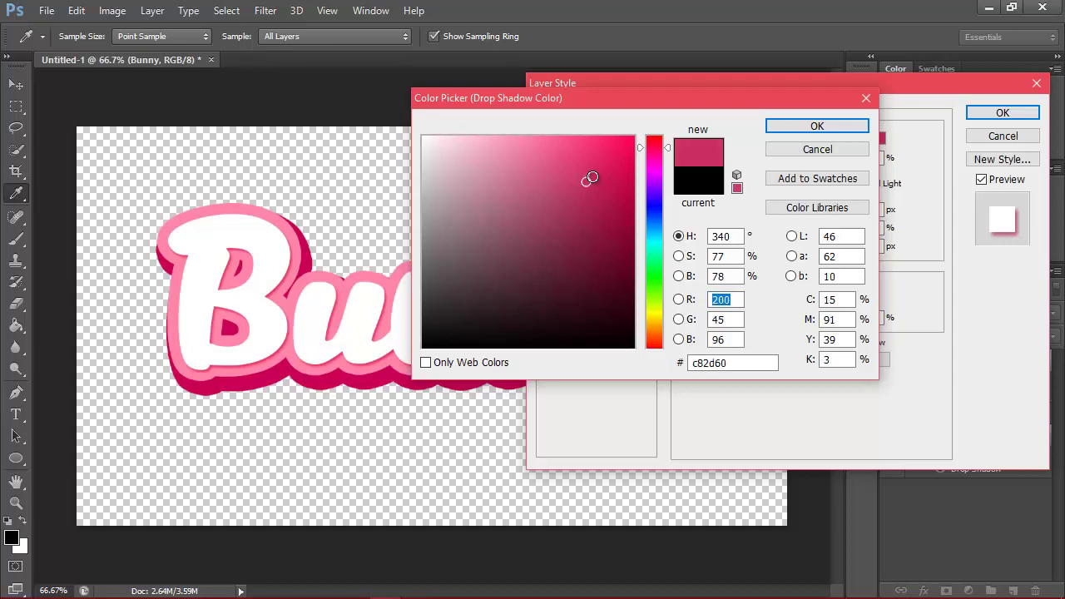
left_click(597, 198)
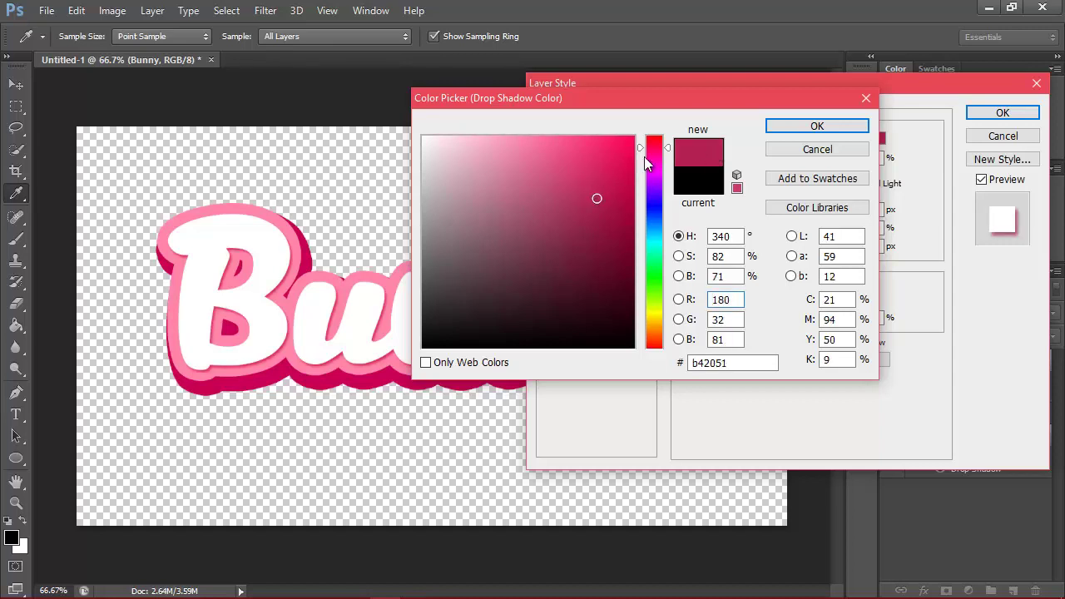
left_click_drag(597, 166, 598, 179)
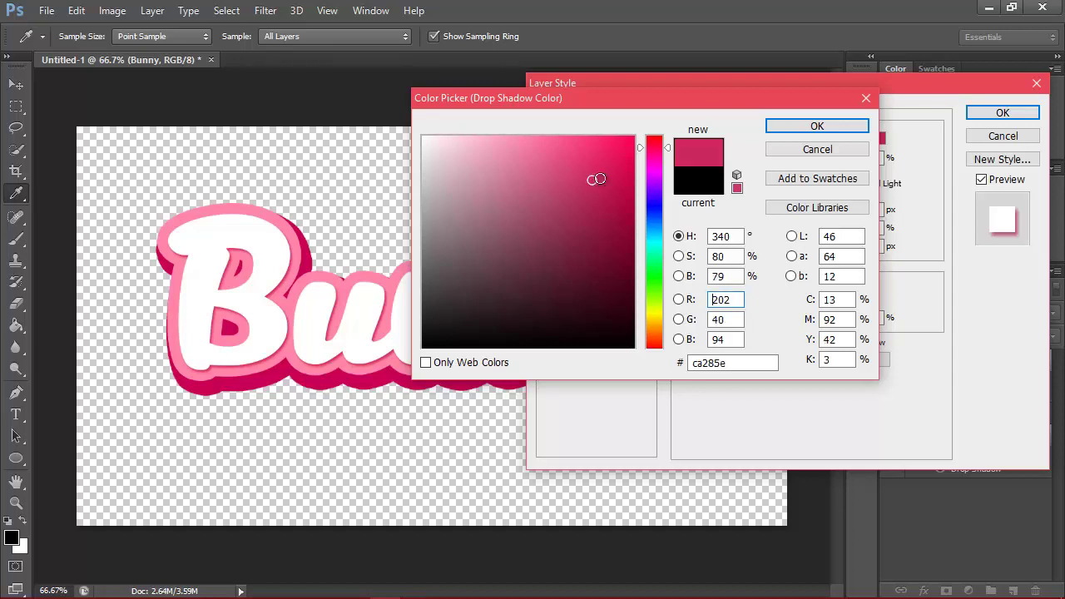
Confirm the pink shadow colour and set the shadow opacity to 92% and size to 7 px.
left_click(817, 126)
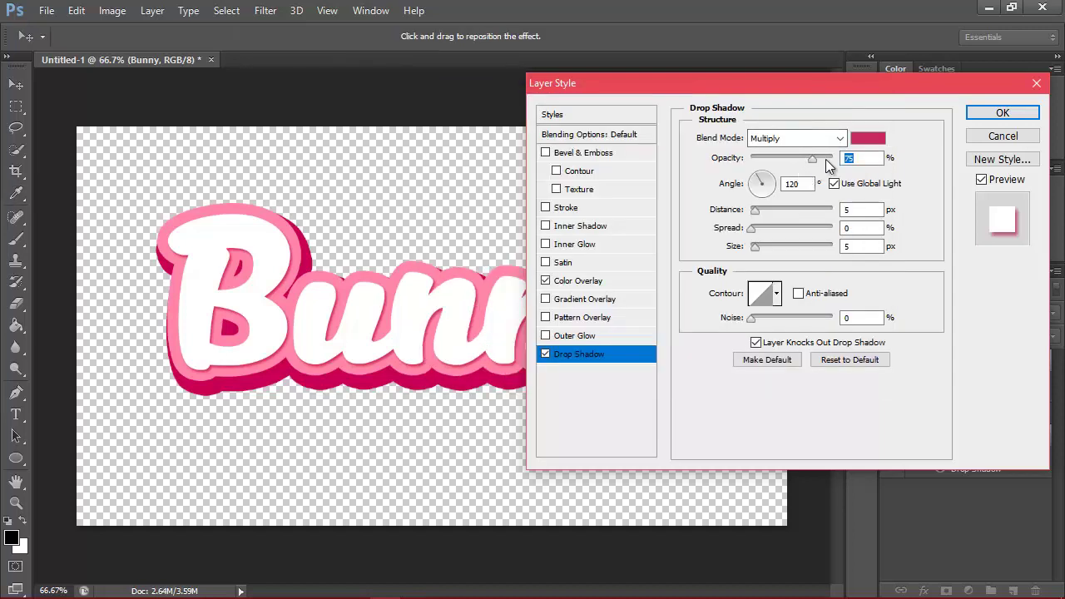
left_click_drag(813, 159, 826, 159)
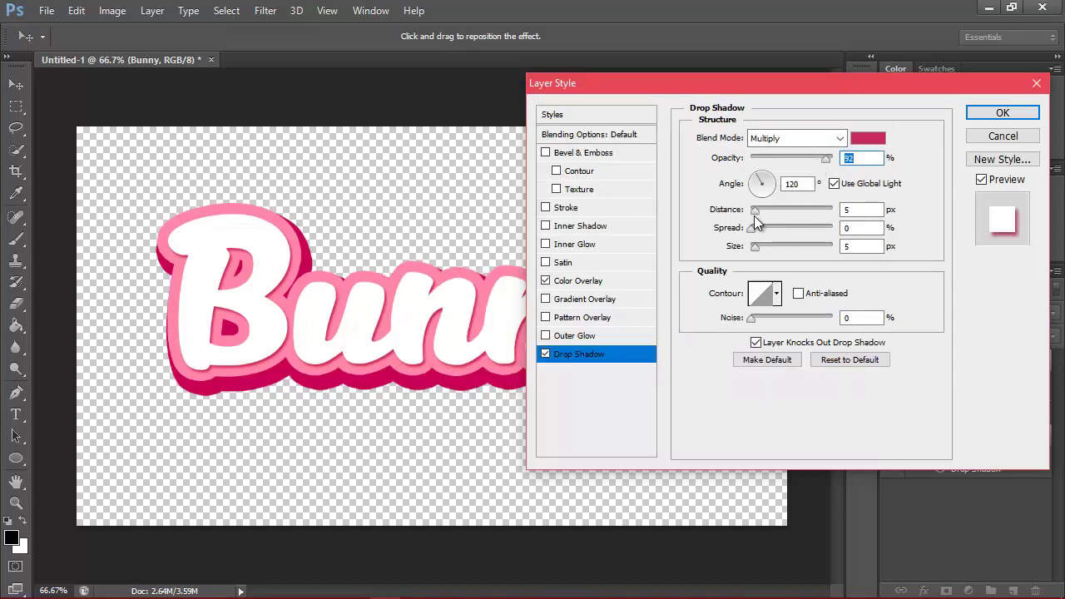
left_click_drag(756, 210, 758, 216)
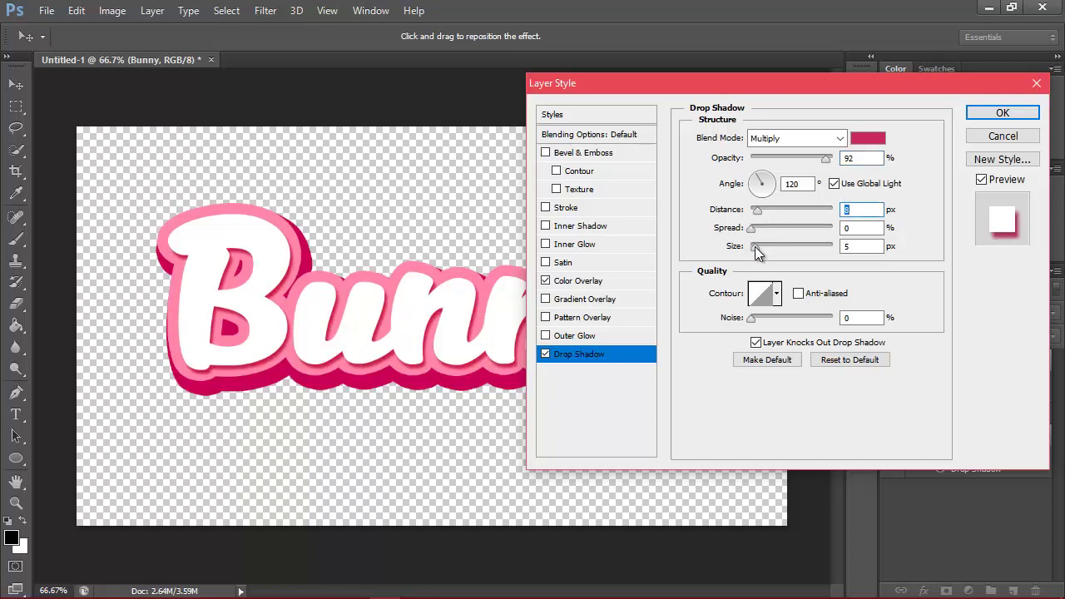
left_click(756, 248)
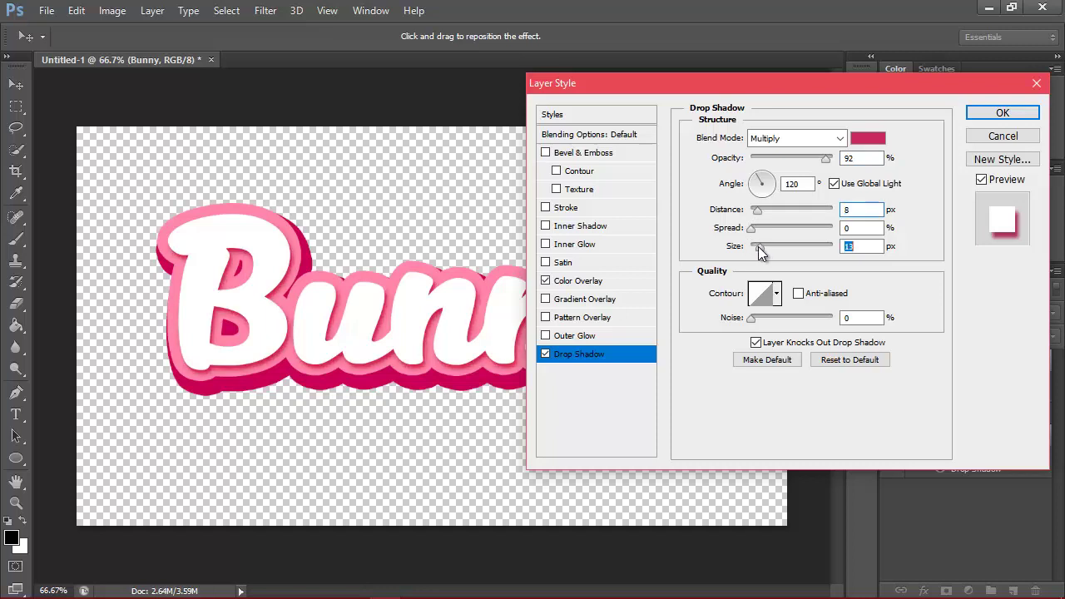
left_click_drag(761, 253, 757, 253)
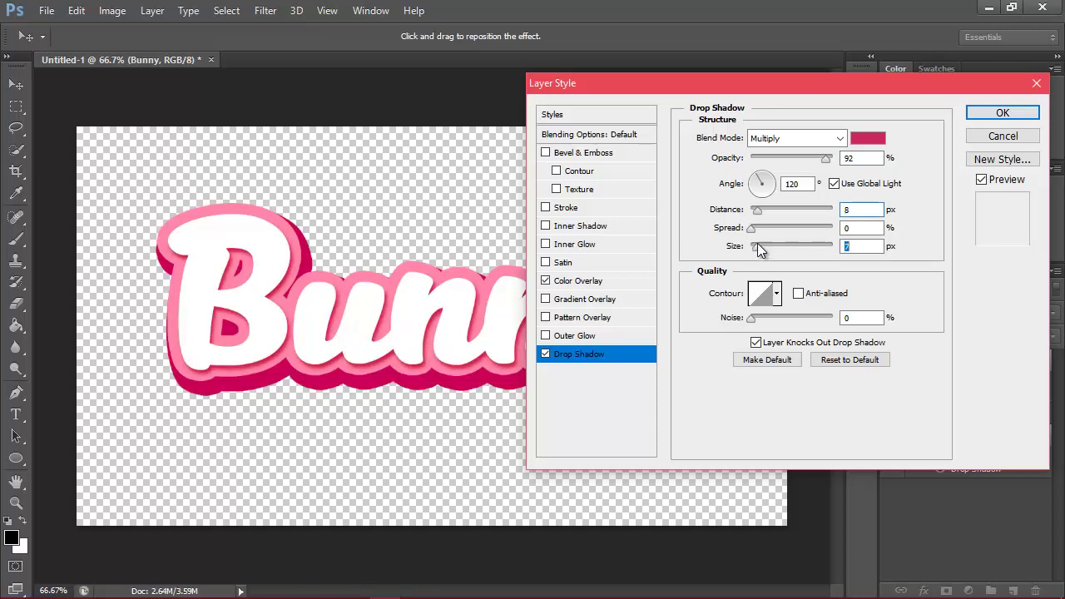
Fine-tune the shadow distance and apply the drop shadow to the Bunny text.
left_click(861, 210)
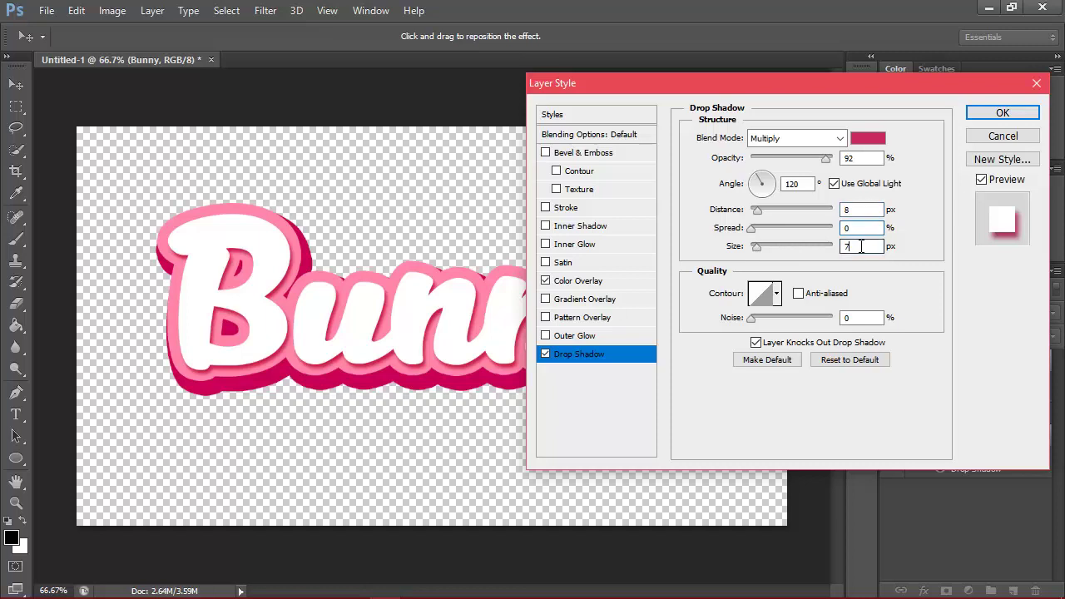
mouse_move(786, 94)
left_mouse_down()
mouse_move(1003, 136)
mouse_move(743, 100)
left_mouse_up()
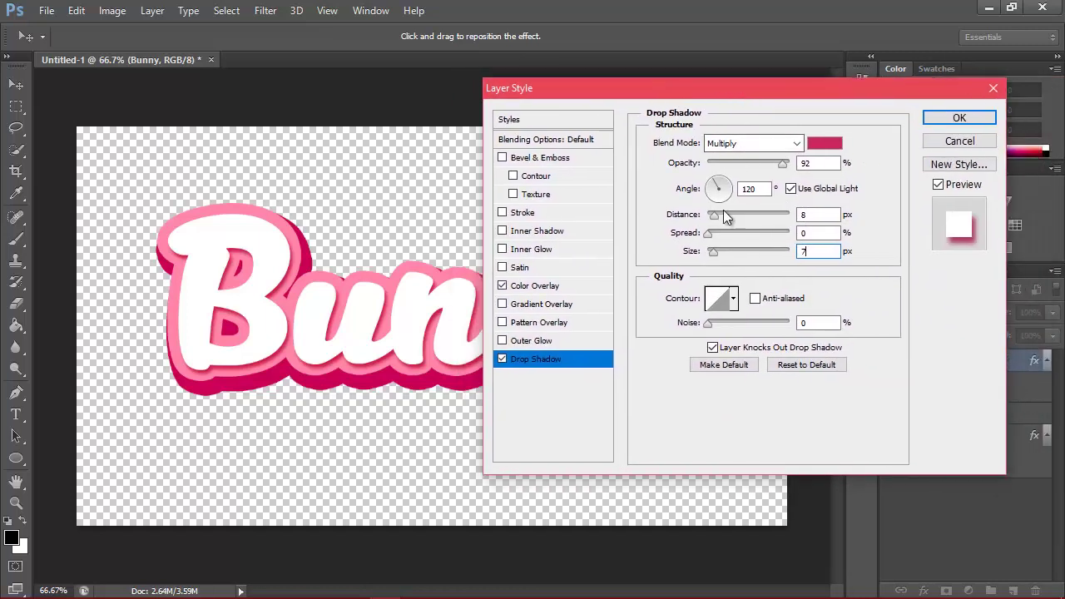
left_click_drag(713, 221, 717, 217)
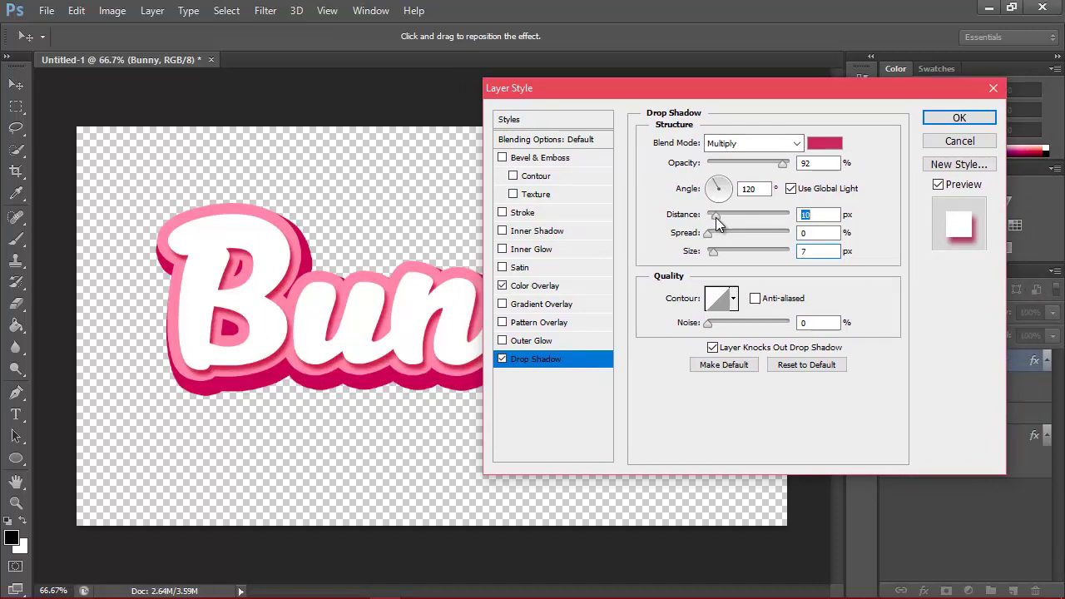
left_click_drag(719, 223, 715, 223)
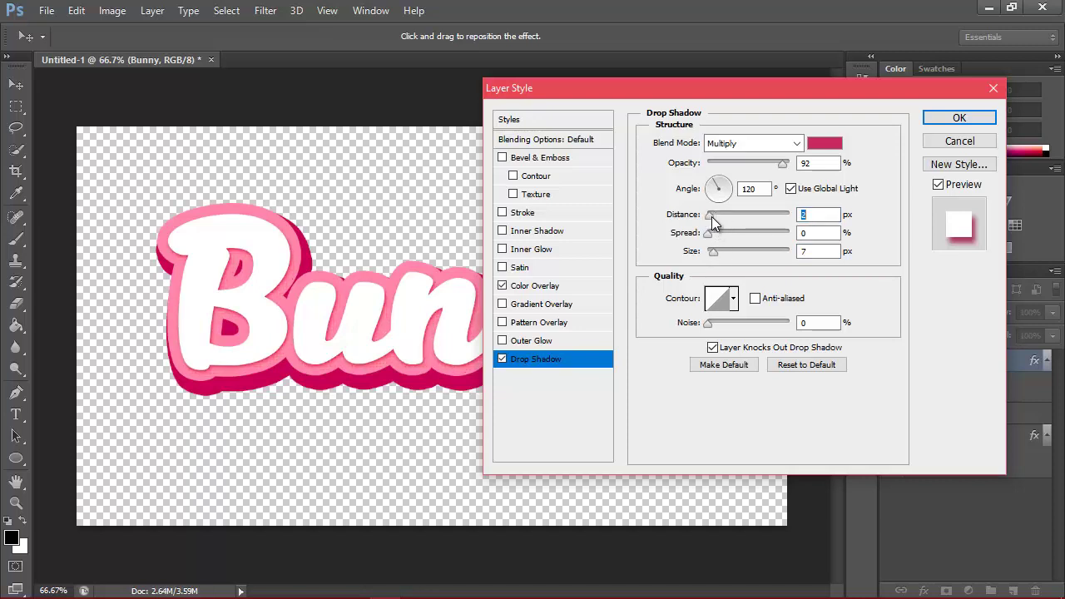
left_click_drag(711, 217, 717, 222)
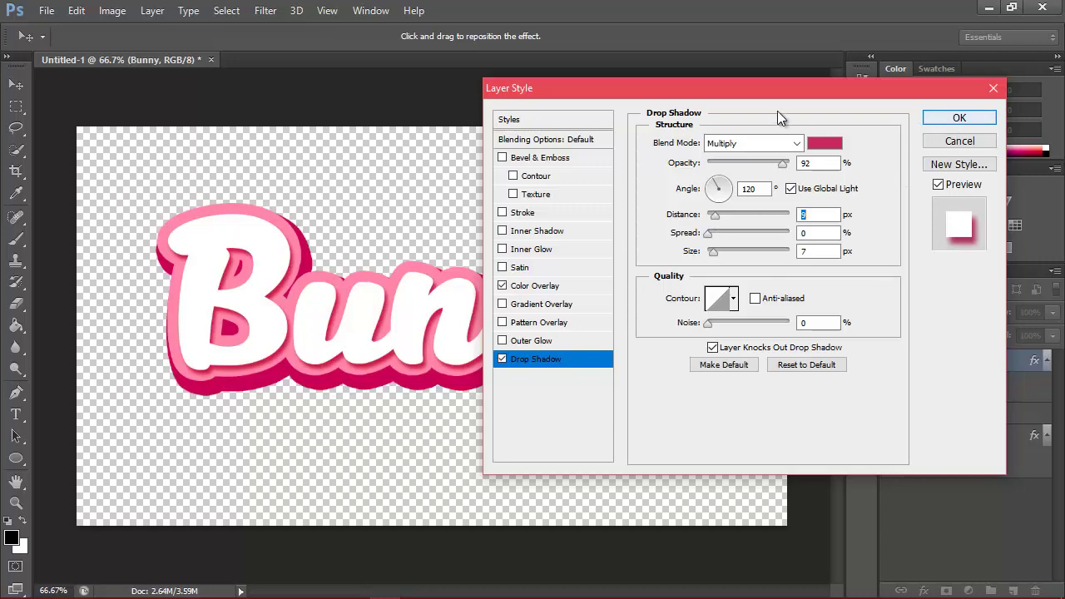
left_click_drag(871, 91, 907, 92)
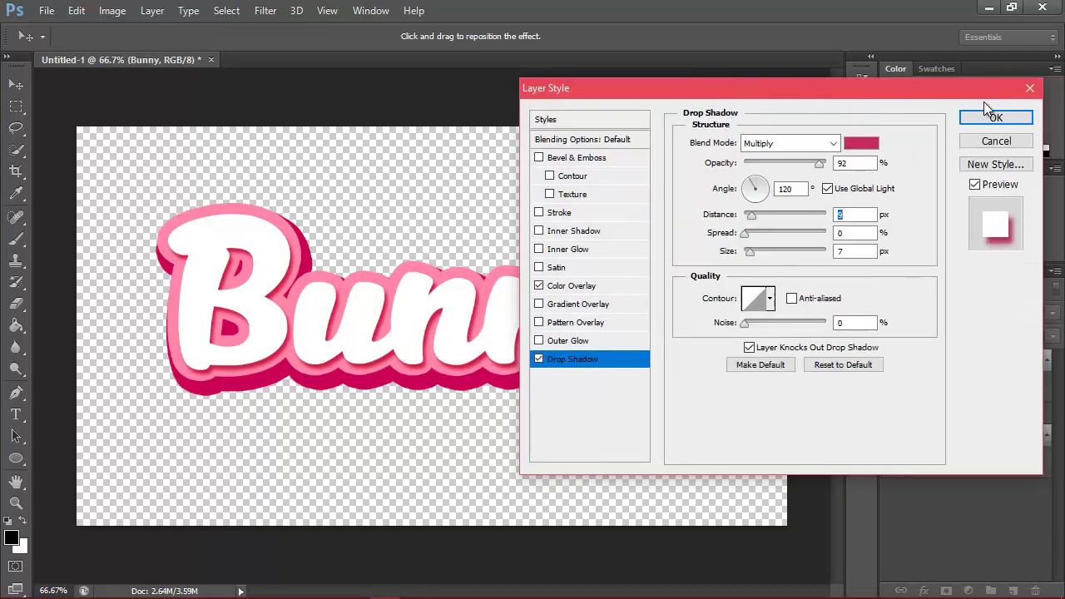
left_click(991, 116)
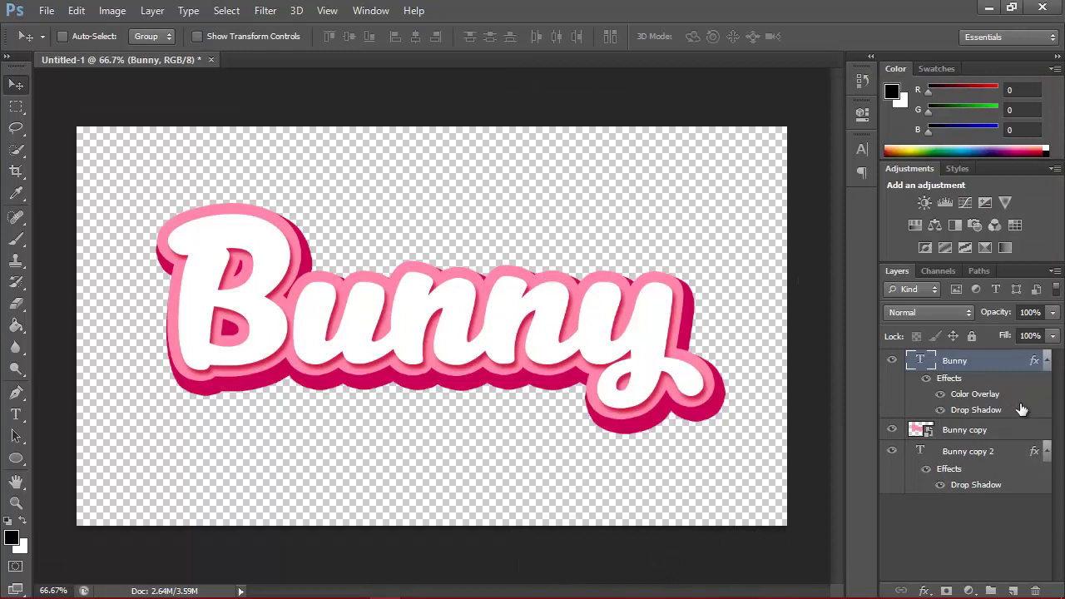
Select the Bunny copy layer and open its Blending Options.
left_click(1024, 431)
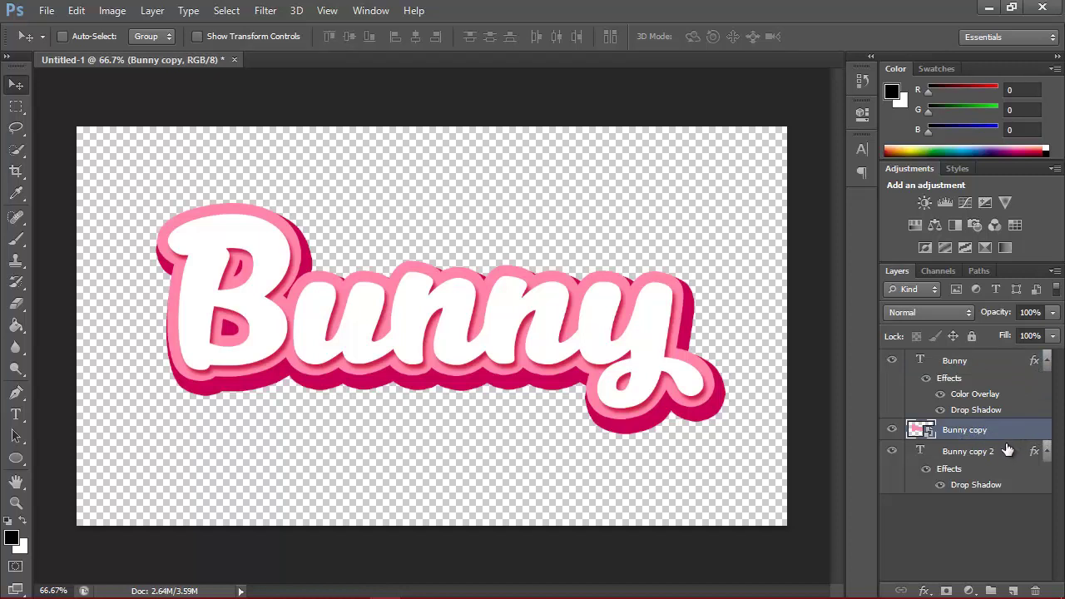
left_click(1007, 366)
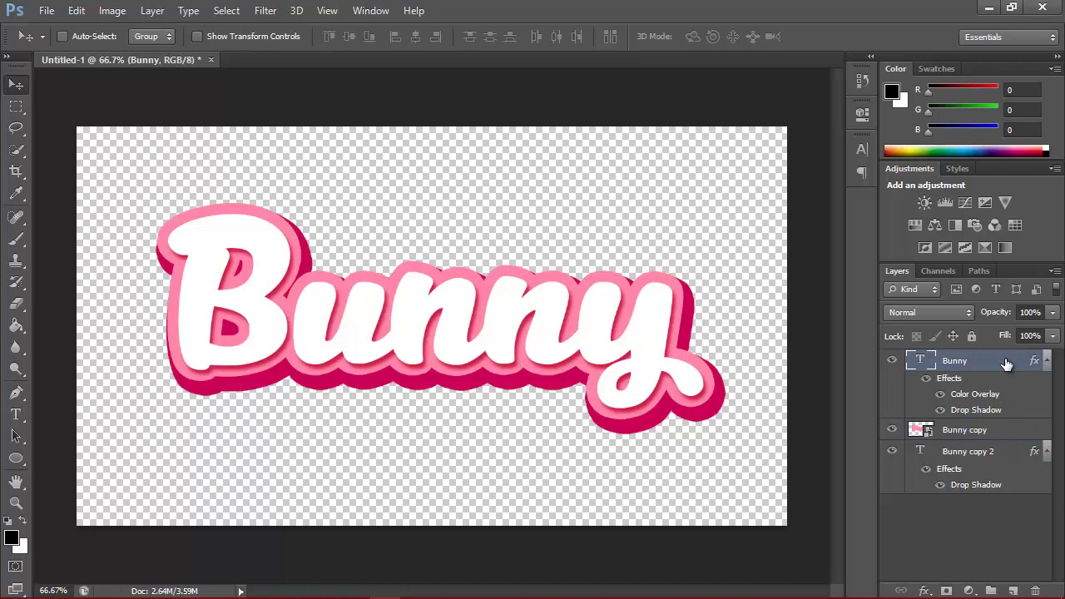
left_click(1022, 431)
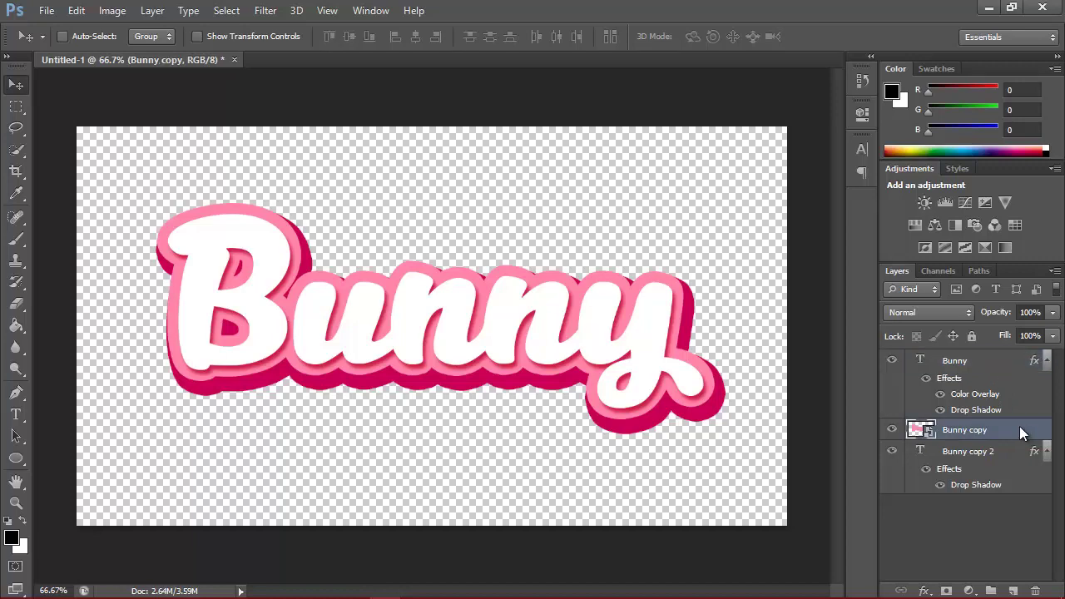
right_click(1021, 430)
left_click(717, 103)
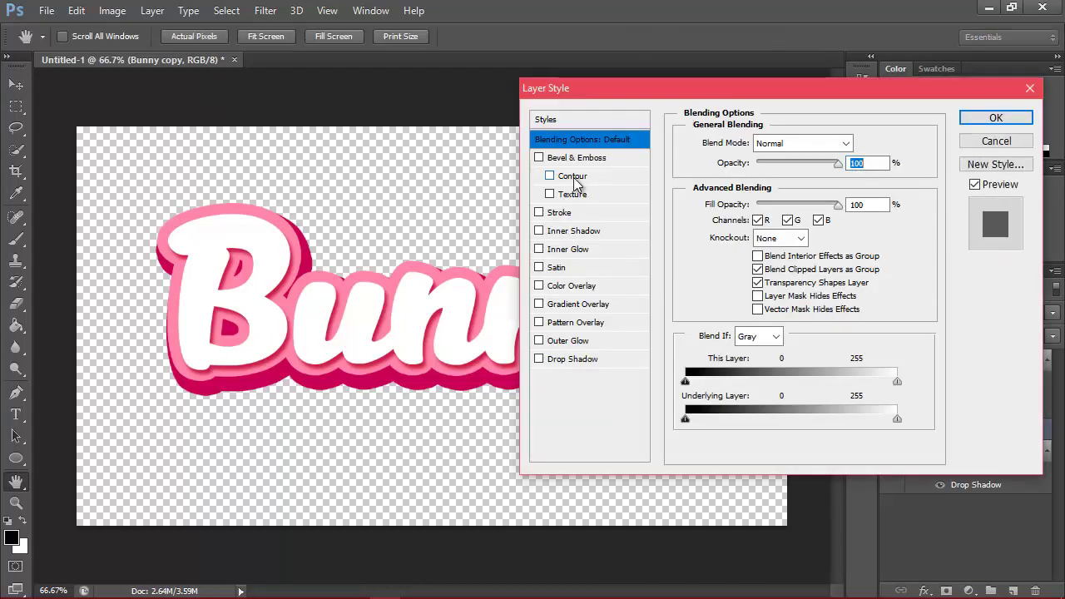
Enable Inner Glow on Bunny copy with the pink colour dc458c.
left_click(538, 232)
left_click(539, 232)
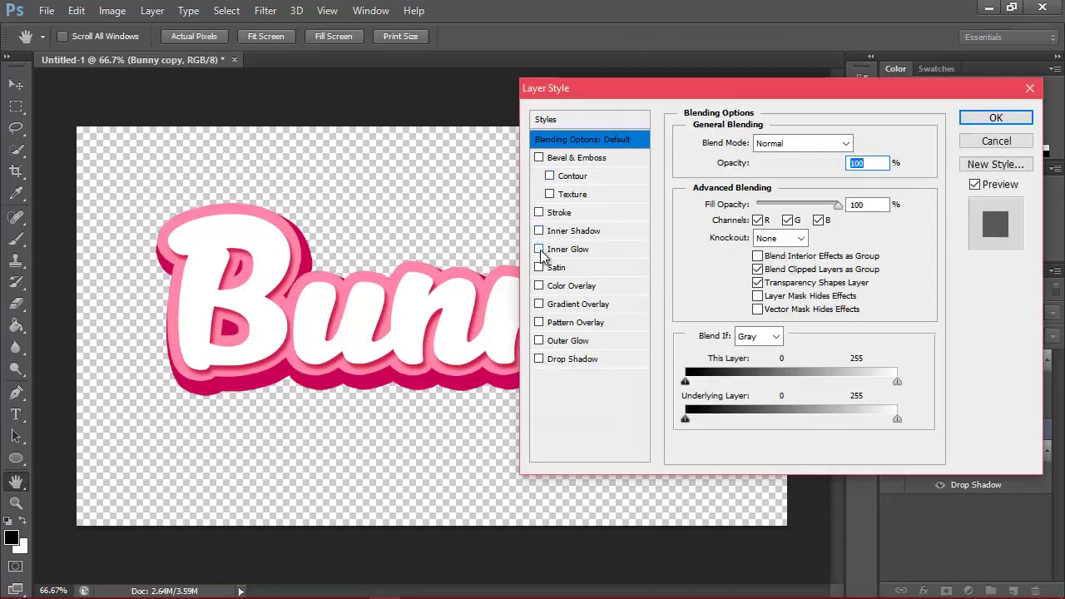
left_click(540, 249)
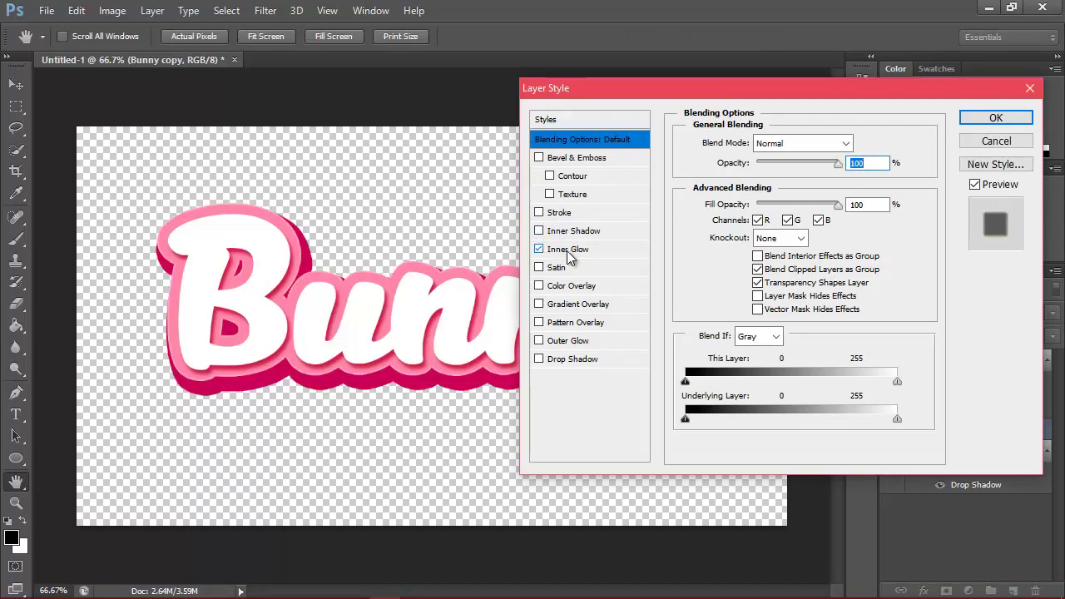
left_click(567, 250)
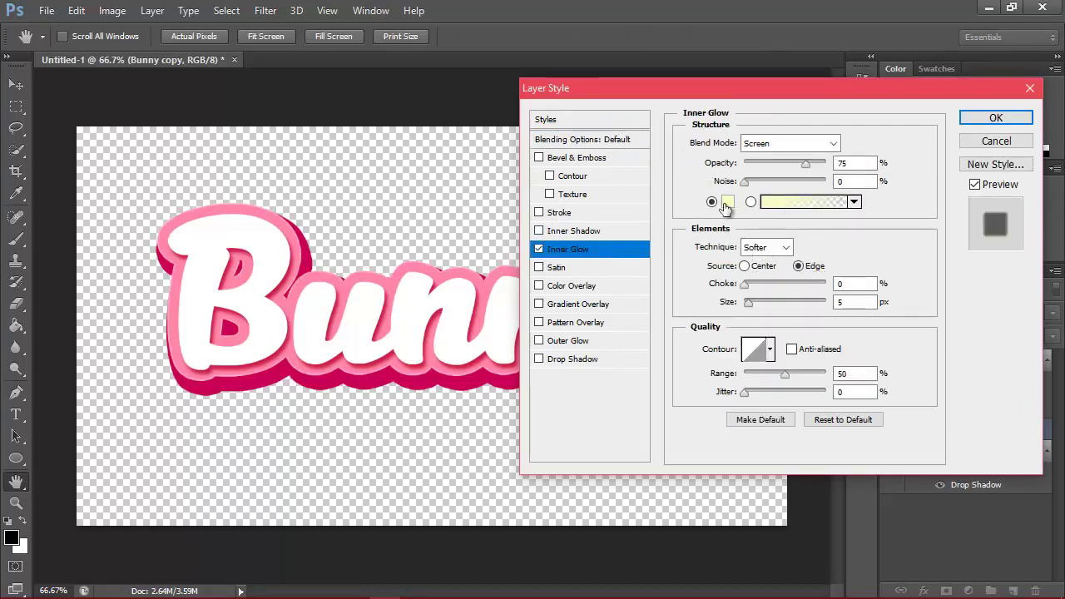
left_click(728, 202)
left_click(654, 152)
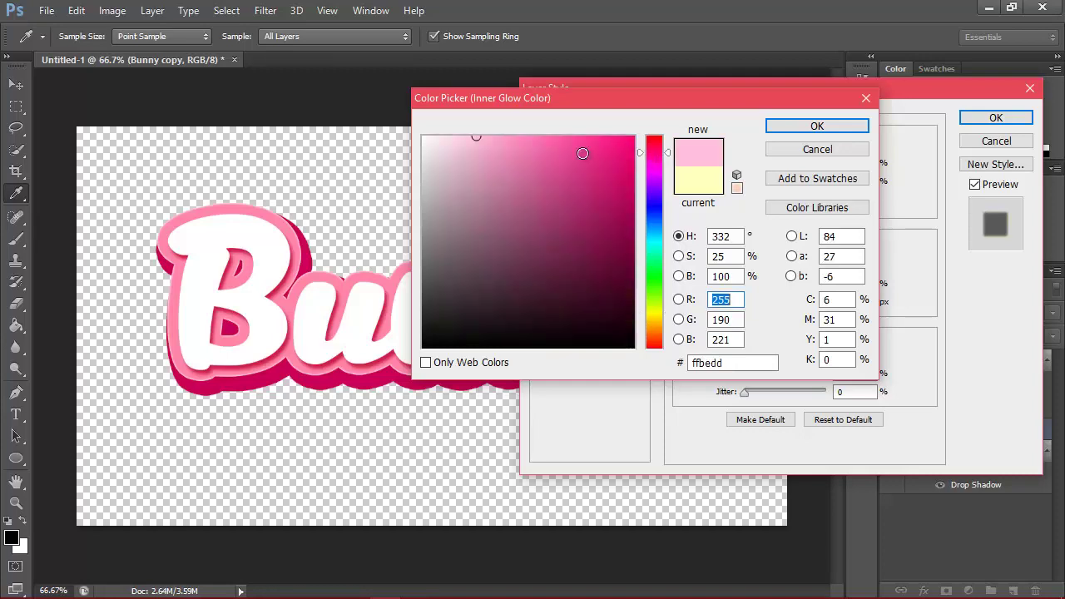
left_click_drag(582, 153, 570, 167)
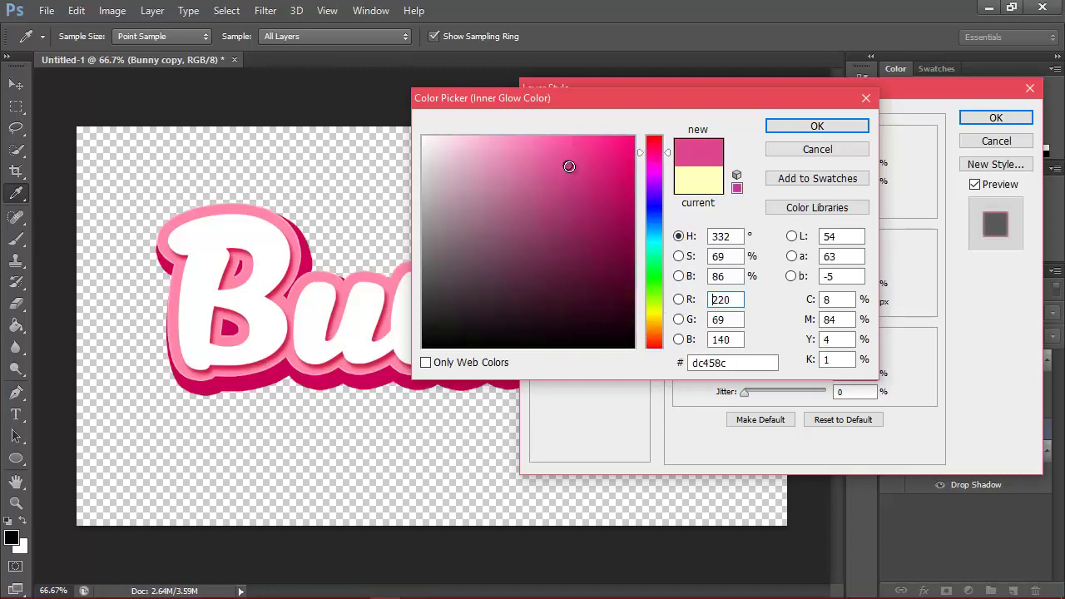
left_click(816, 126)
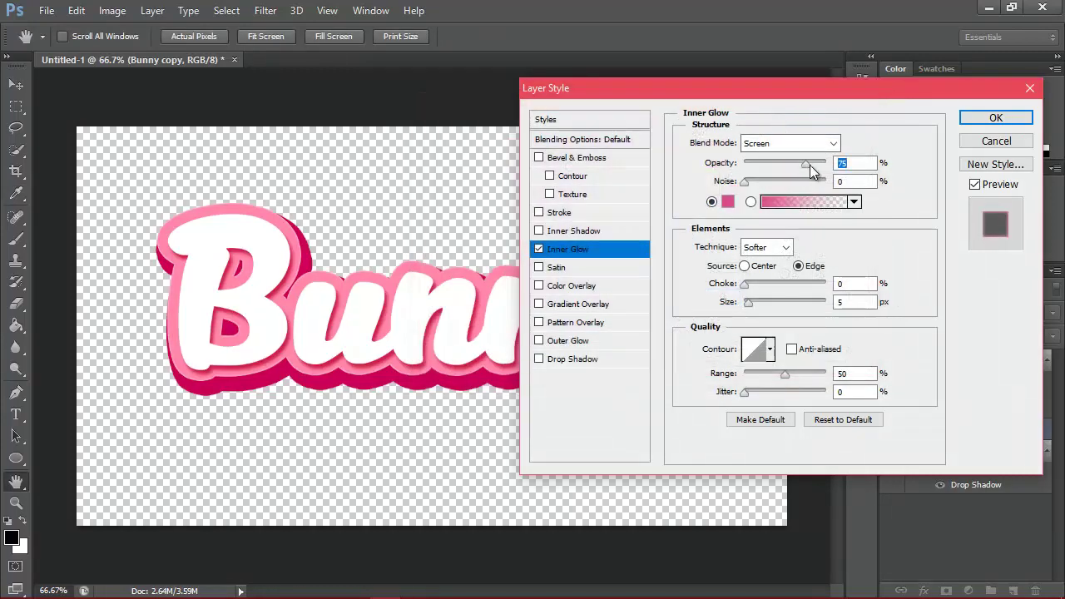
Set the inner glow to Normal blend, 100% opacity and 34% choke.
left_click_drag(810, 164, 829, 164)
left_click(786, 144)
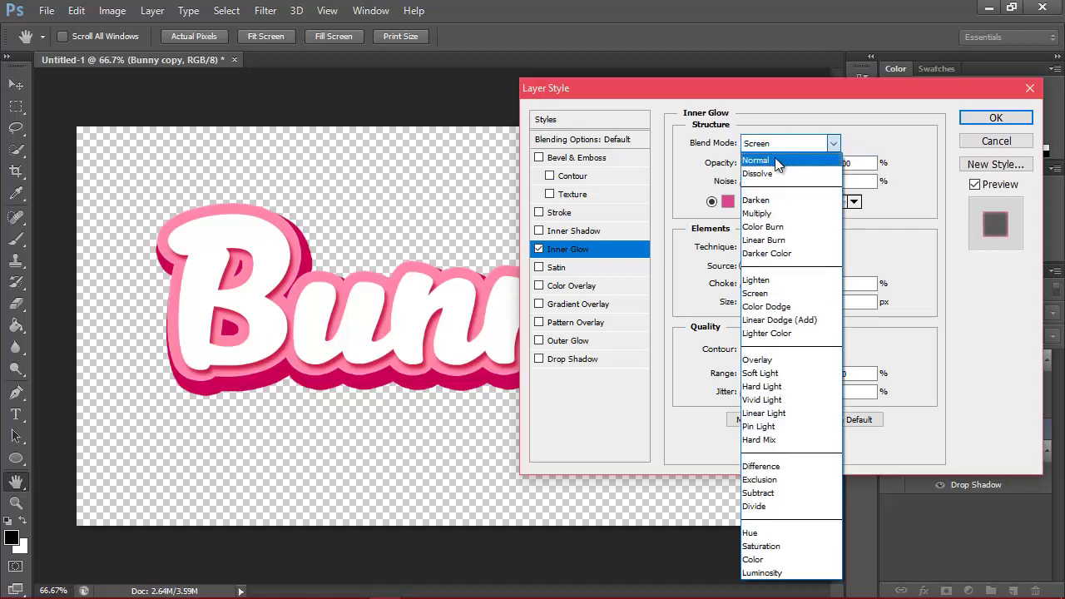
left_click(757, 161)
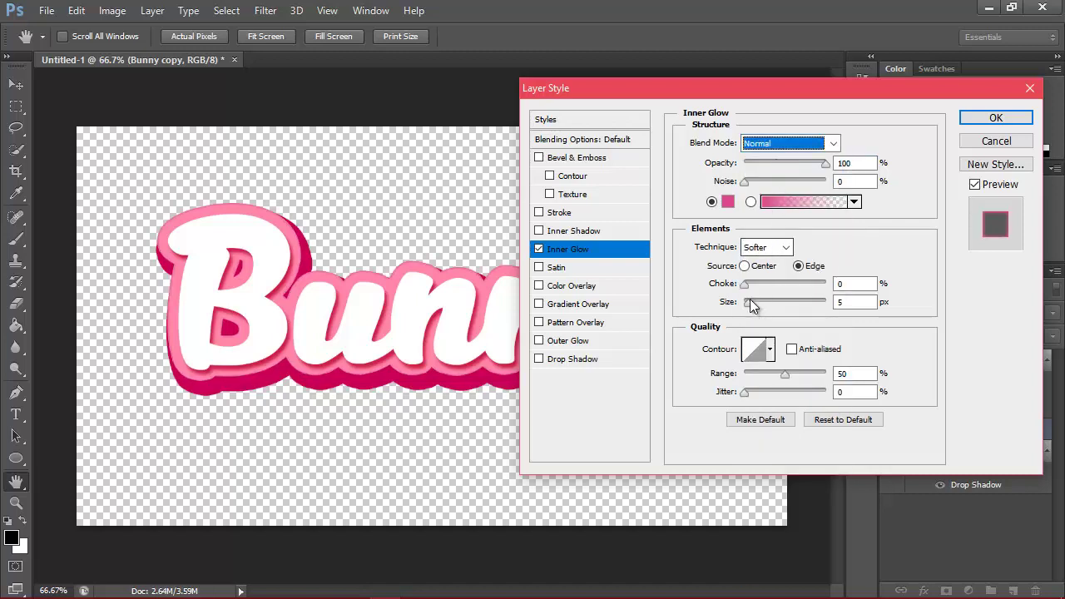
mouse_move(747, 287)
left_mouse_down()
mouse_move(776, 288)
mouse_move(750, 303)
left_mouse_up()
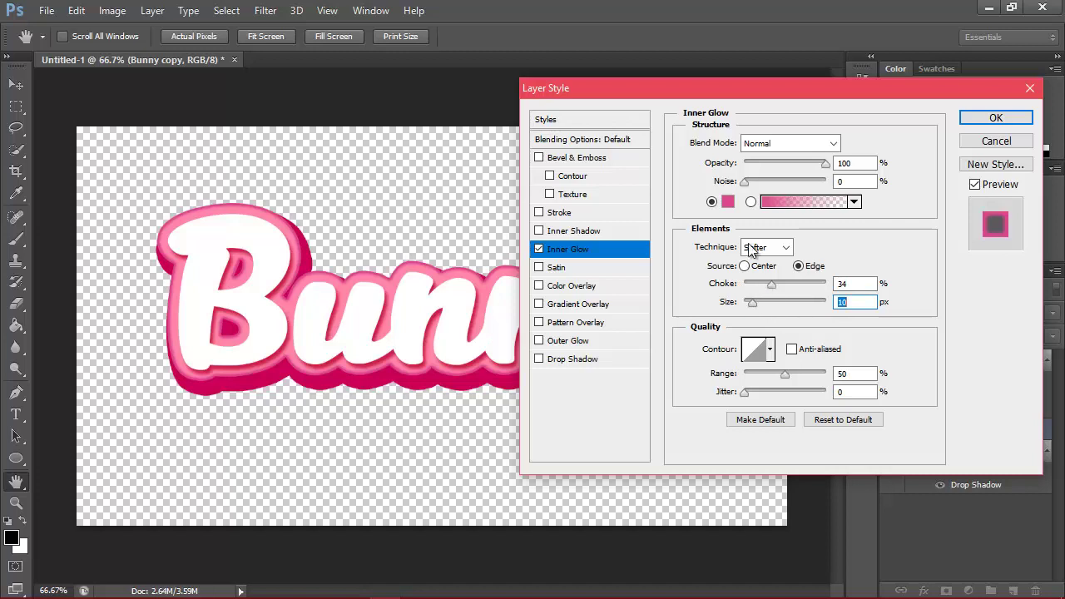
left_click(728, 201)
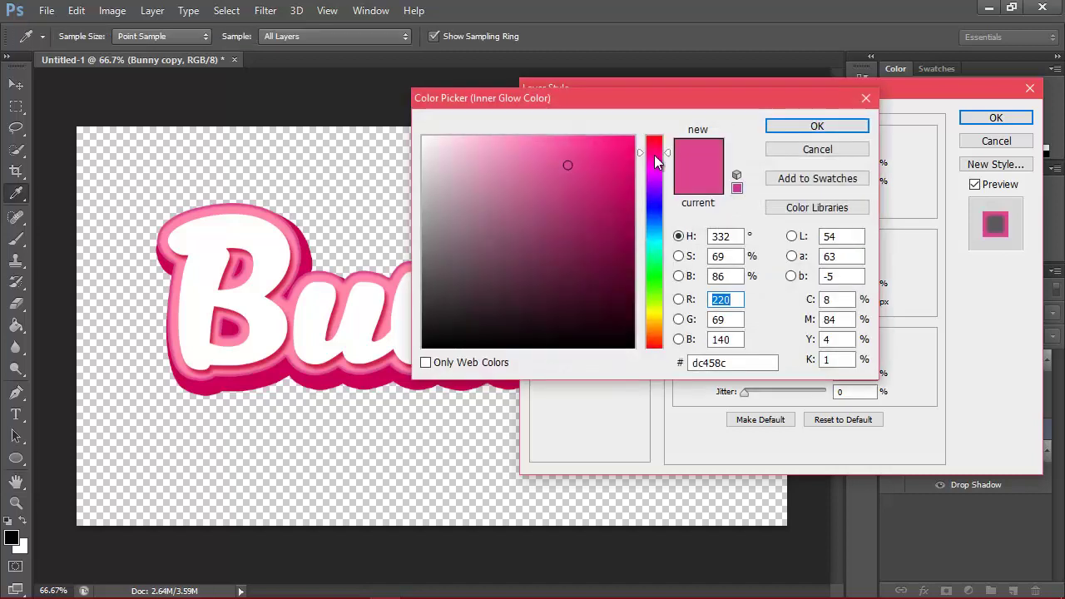
Change the inner glow colour to the brighter pink ff3170.
left_click(601, 152)
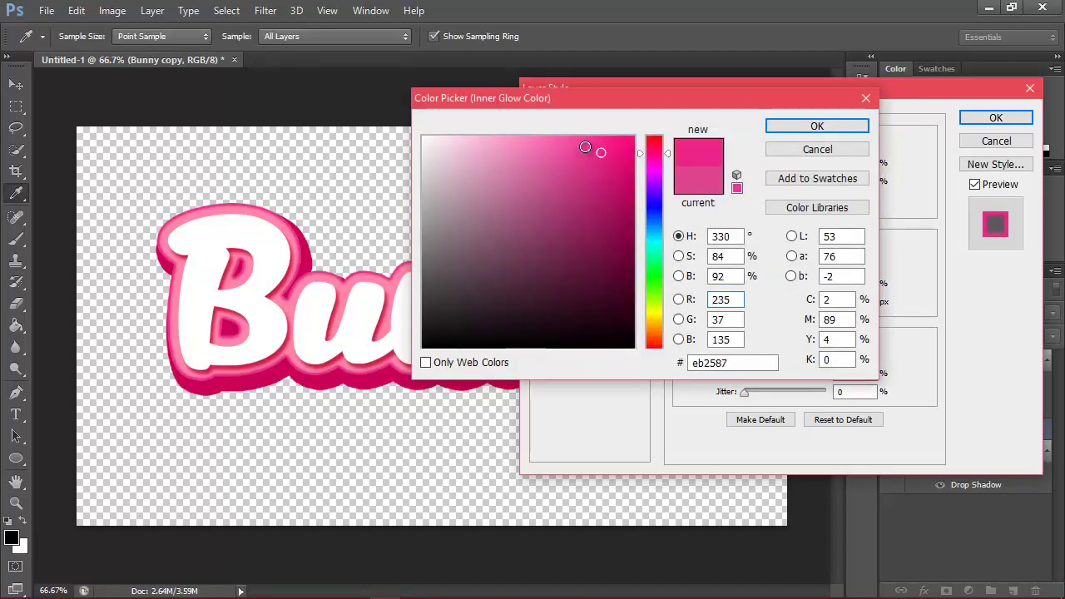
left_click(569, 149)
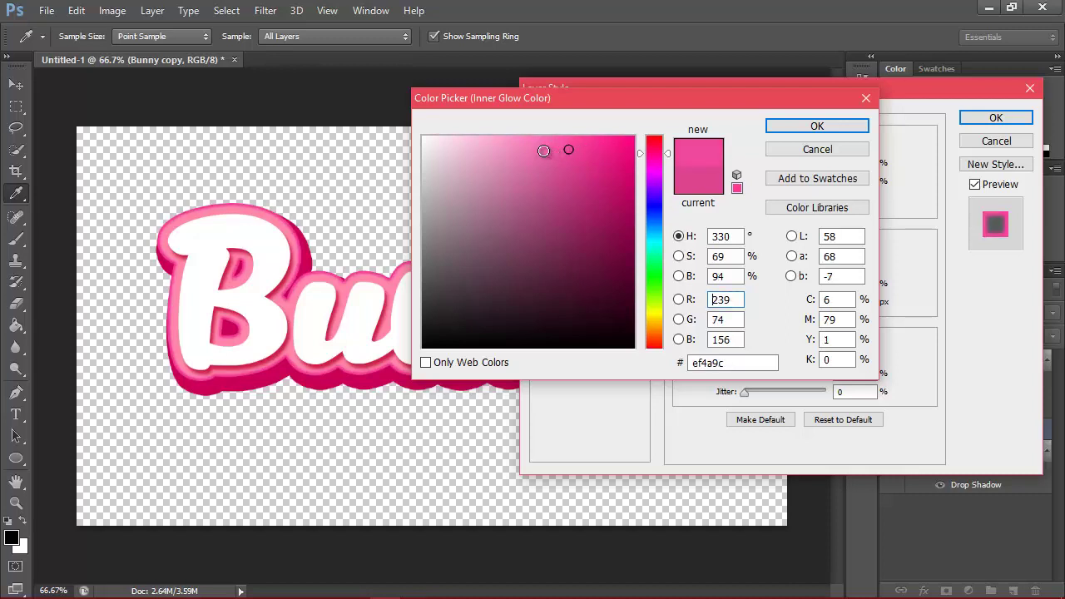
left_click(541, 149)
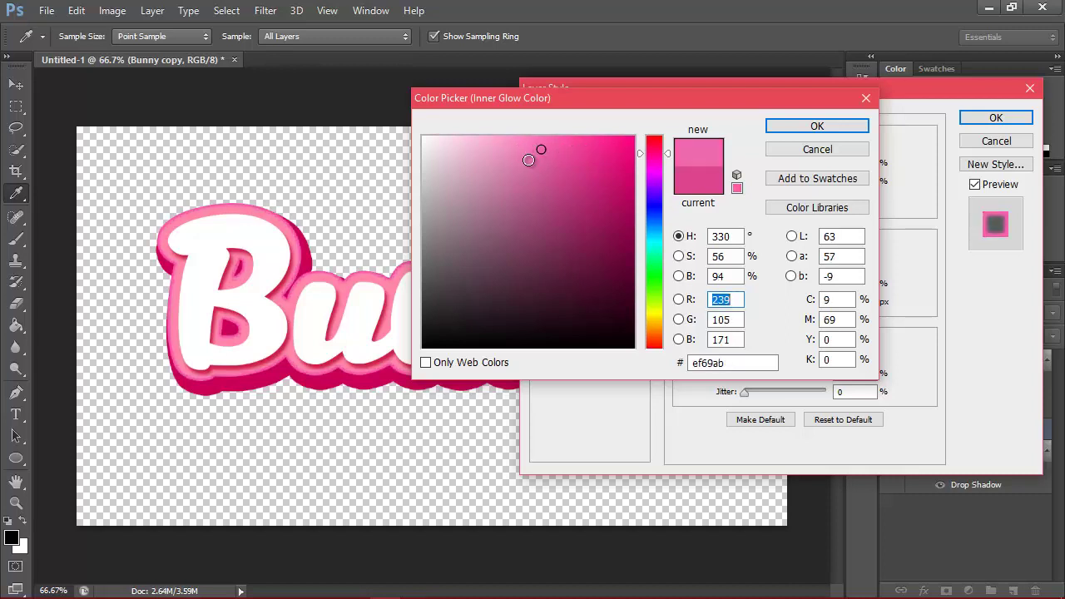
left_click(546, 172)
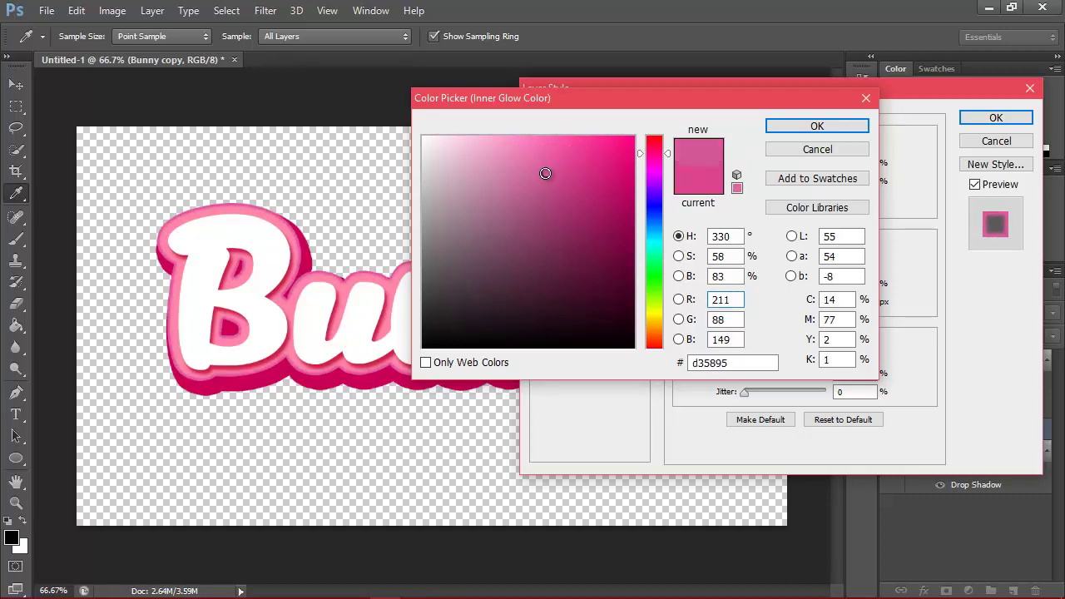
left_click(578, 159)
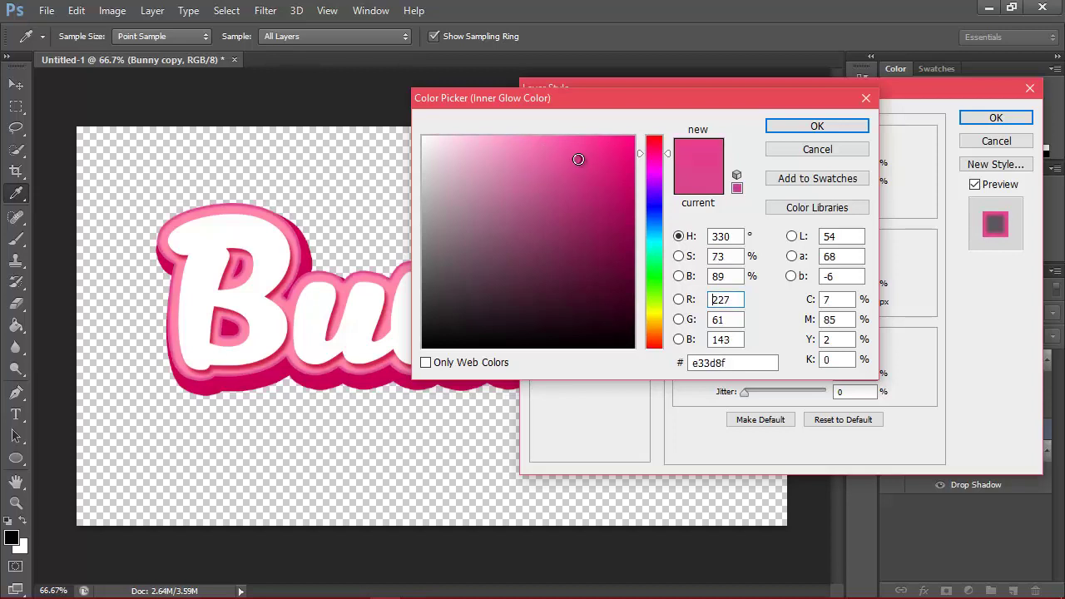
left_click_drag(611, 150, 601, 162)
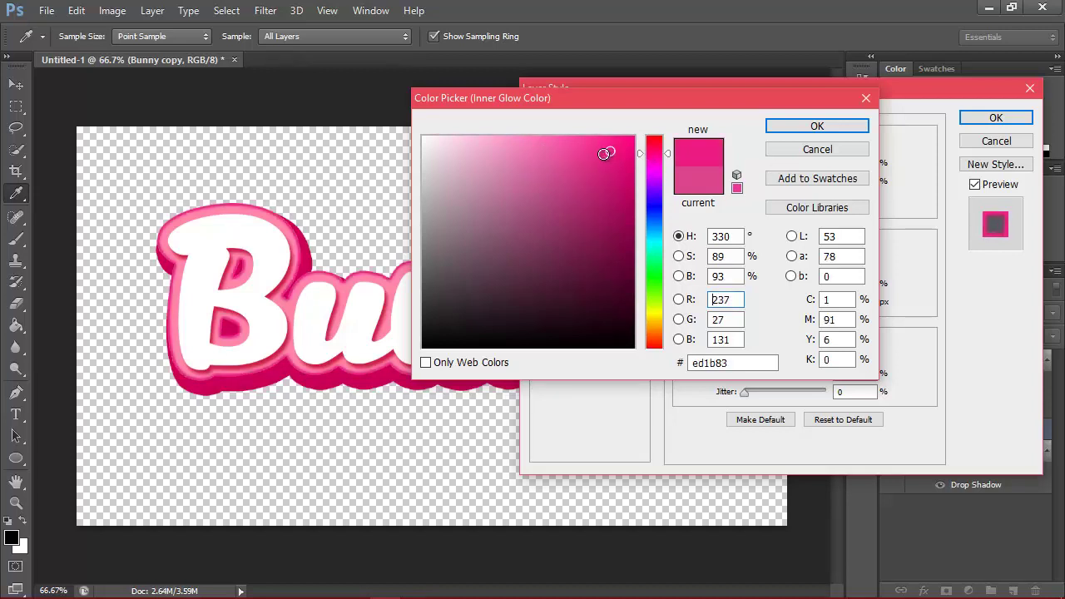
left_click(655, 148)
left_click_drag(592, 147, 594, 137)
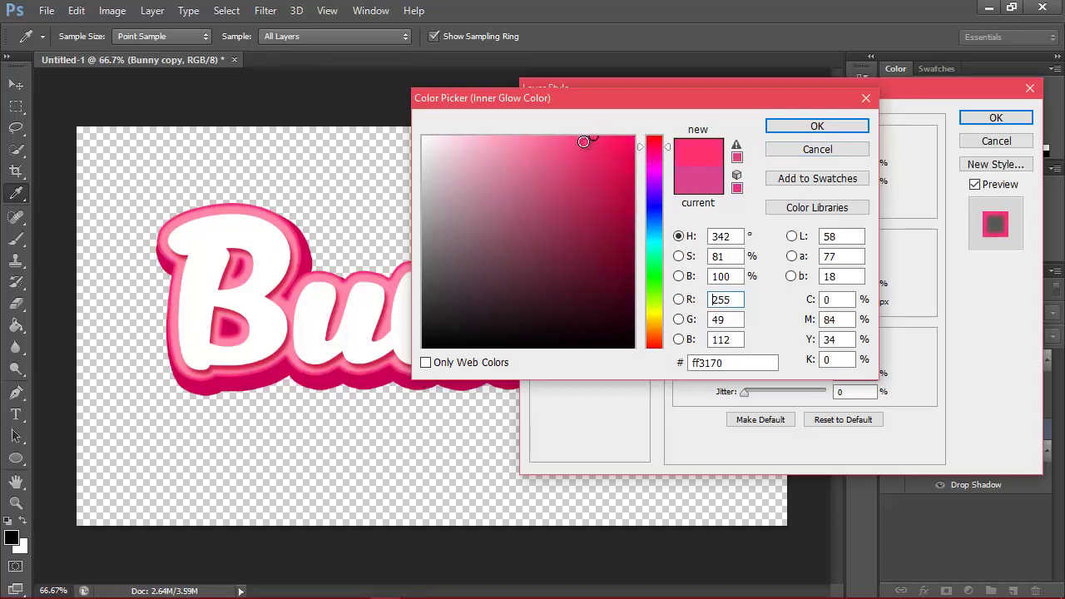
left_click(812, 127)
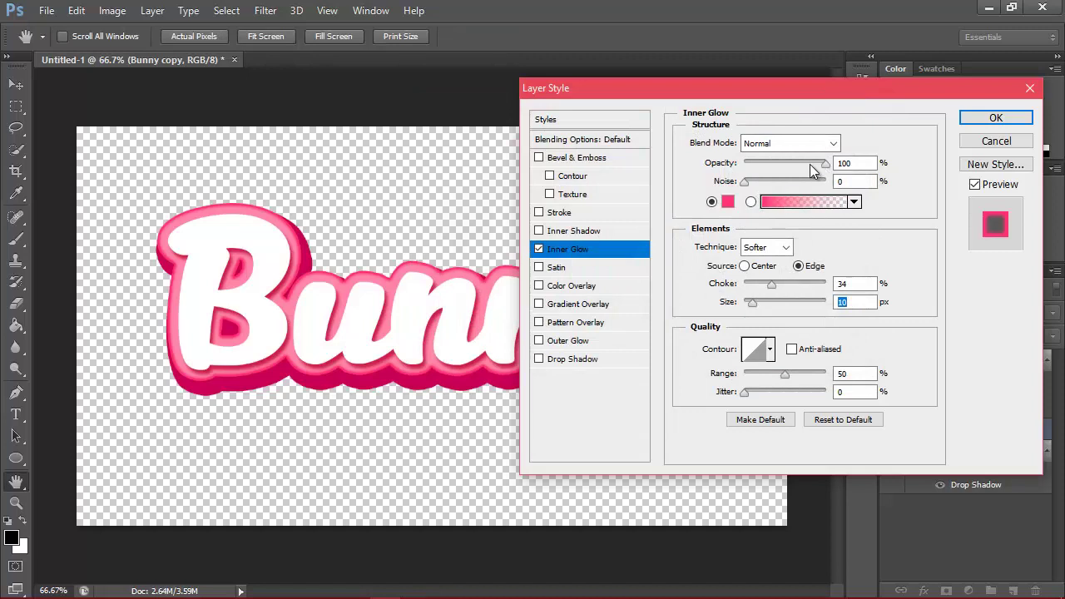
Set inner glow opacity 57%, choke 44%, size 16 px, and enable Outer Glow.
left_click_drag(811, 170, 794, 171)
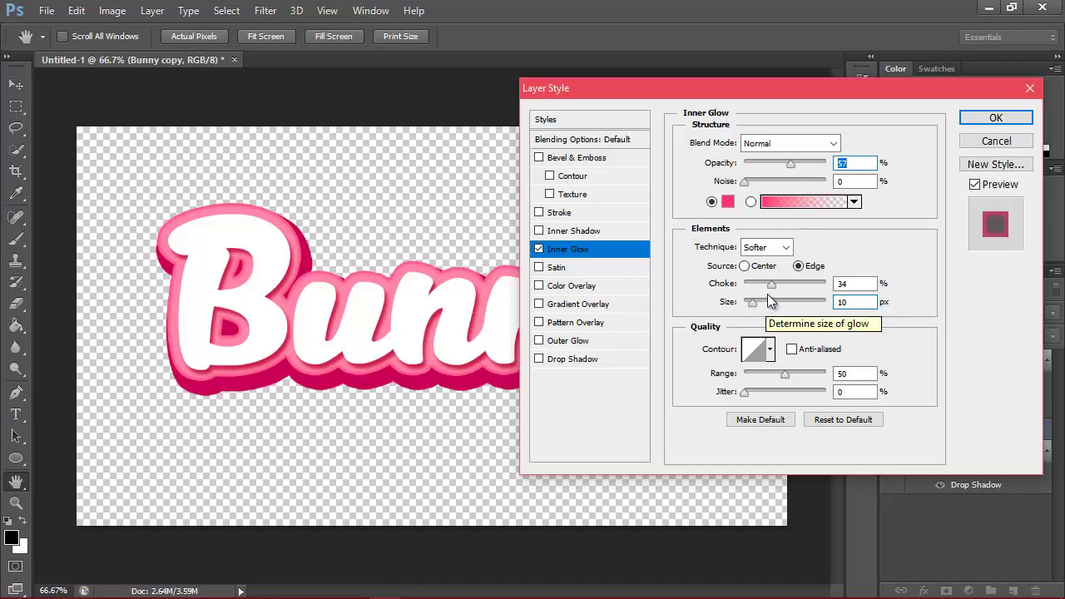
left_click_drag(780, 284, 780, 285)
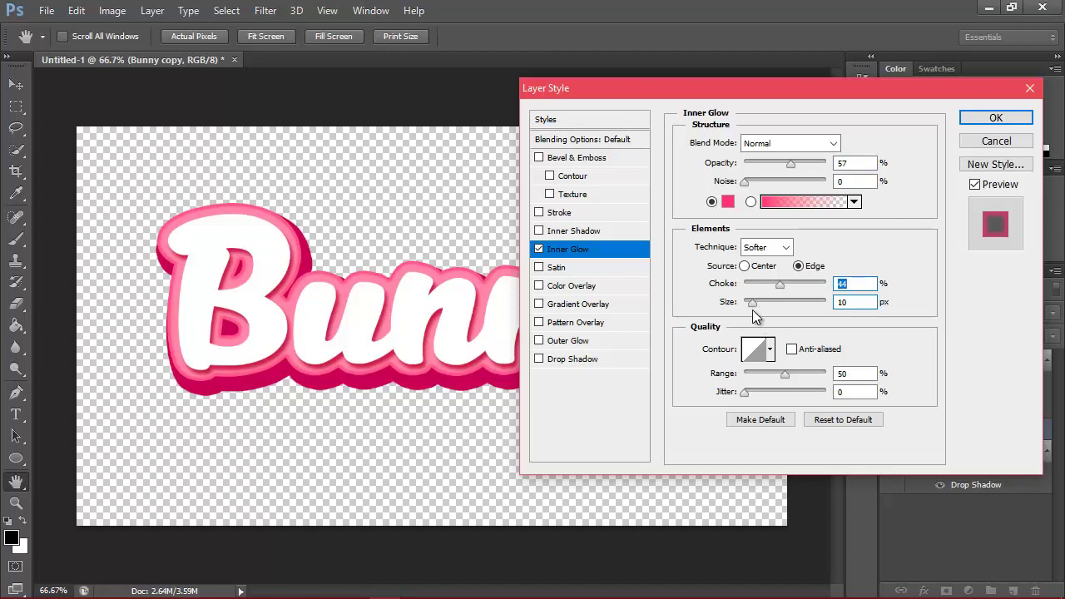
left_click(753, 304)
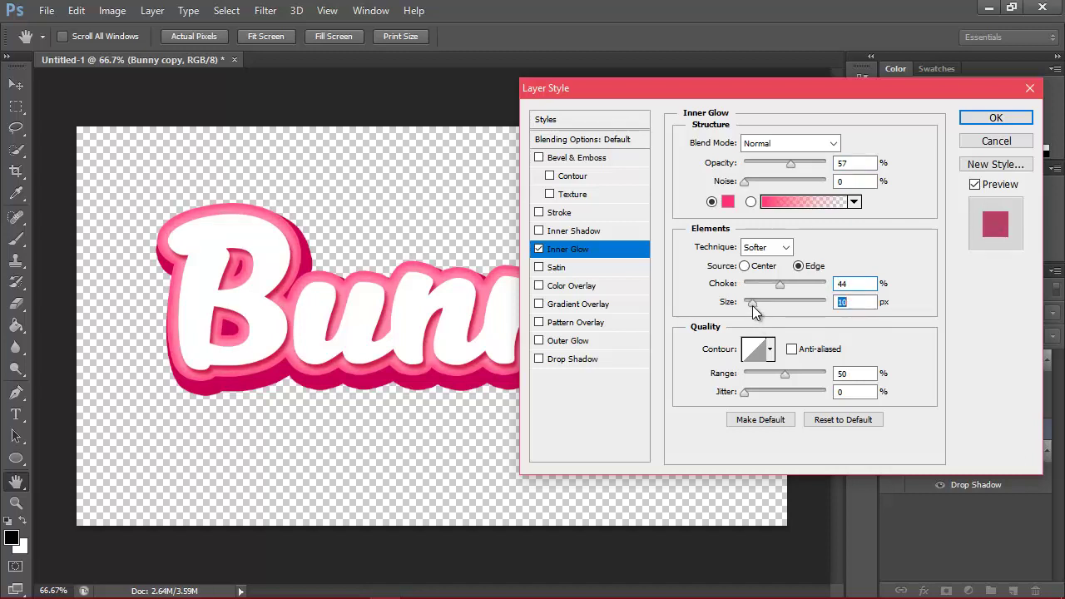
left_click_drag(752, 306, 754, 305)
left_click(849, 283)
key("Tab")
left_click(539, 342)
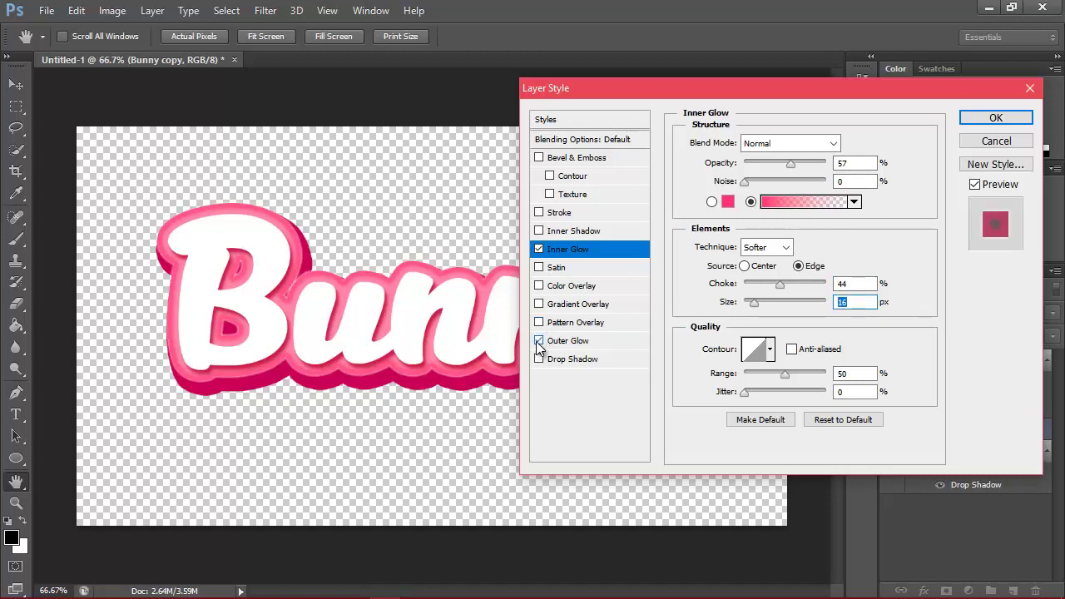
Give the outer glow the vivid pink colour ff0060.
left_click(571, 341)
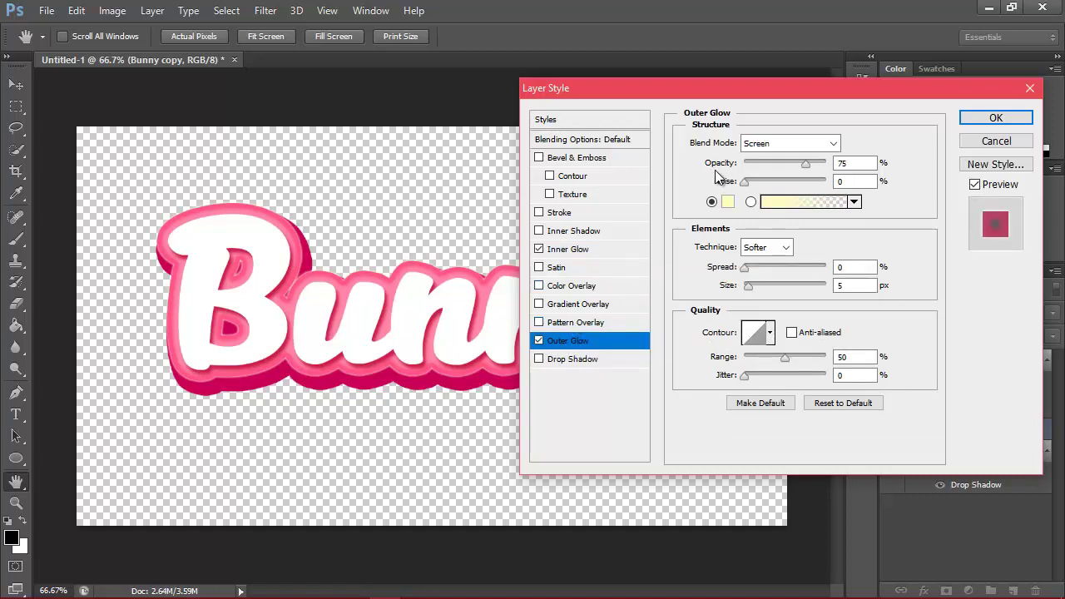
left_click(728, 201)
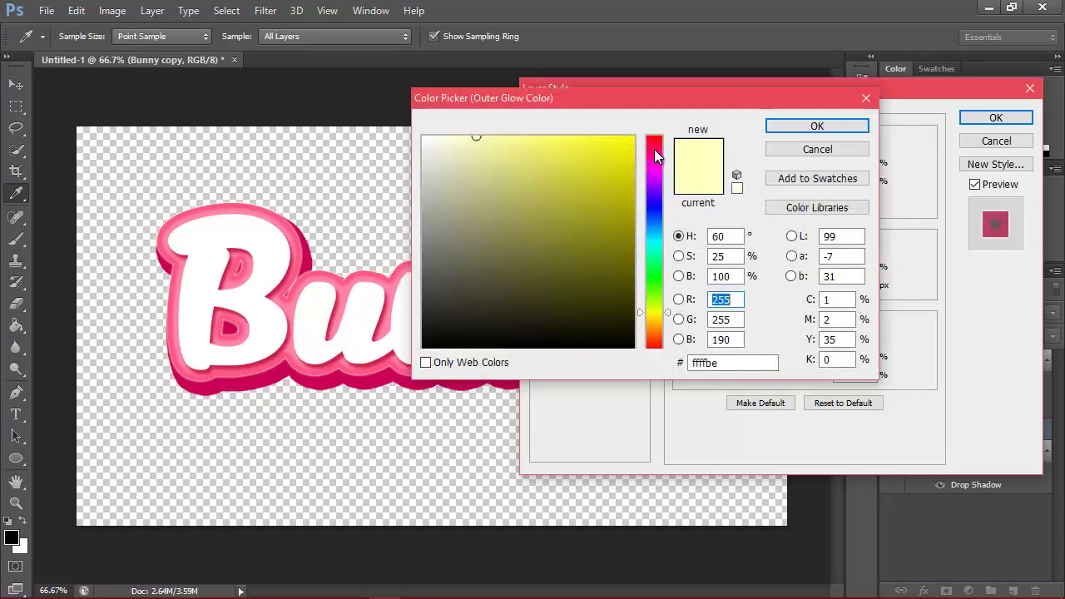
left_click(654, 149)
left_click(544, 140)
left_click(635, 135)
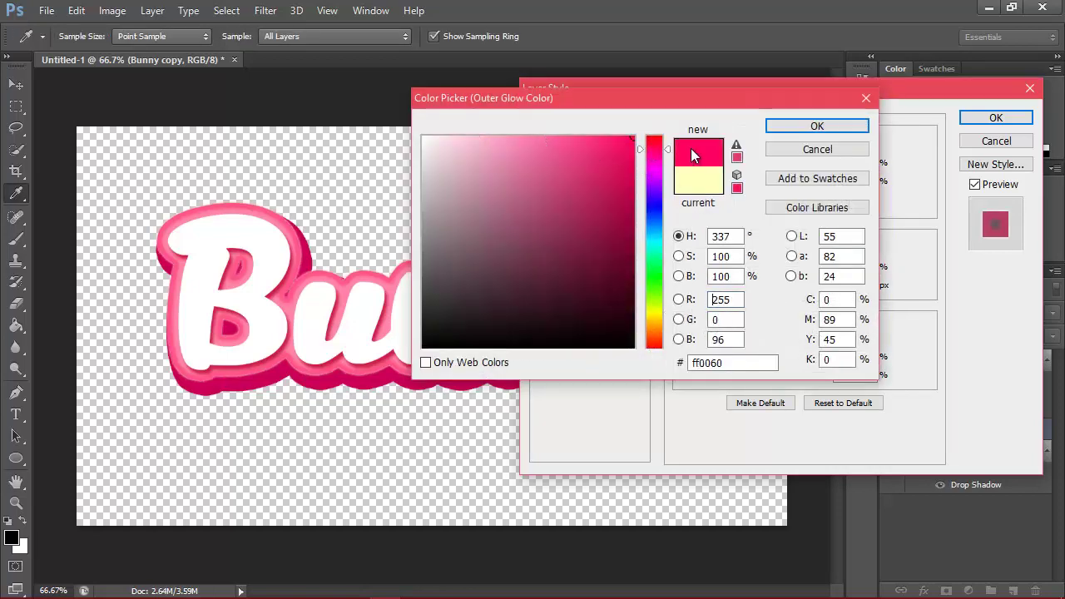
left_click(815, 127)
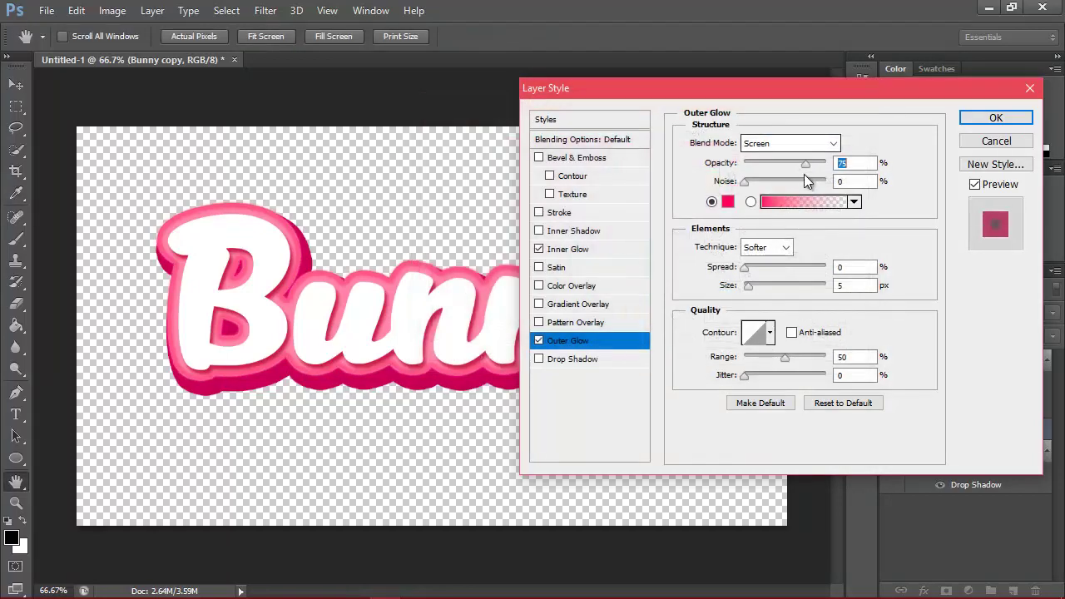
Set the outer glow to Normal blend, 100% opacity and 4 px size.
left_click(798, 144)
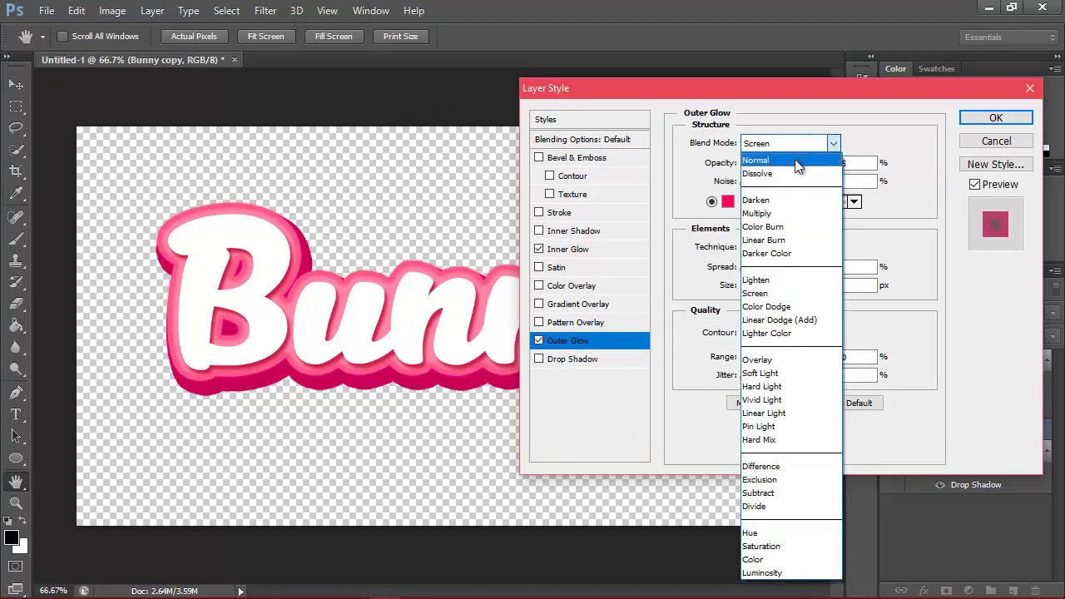
left_click(794, 160)
left_click_drag(749, 271, 791, 276)
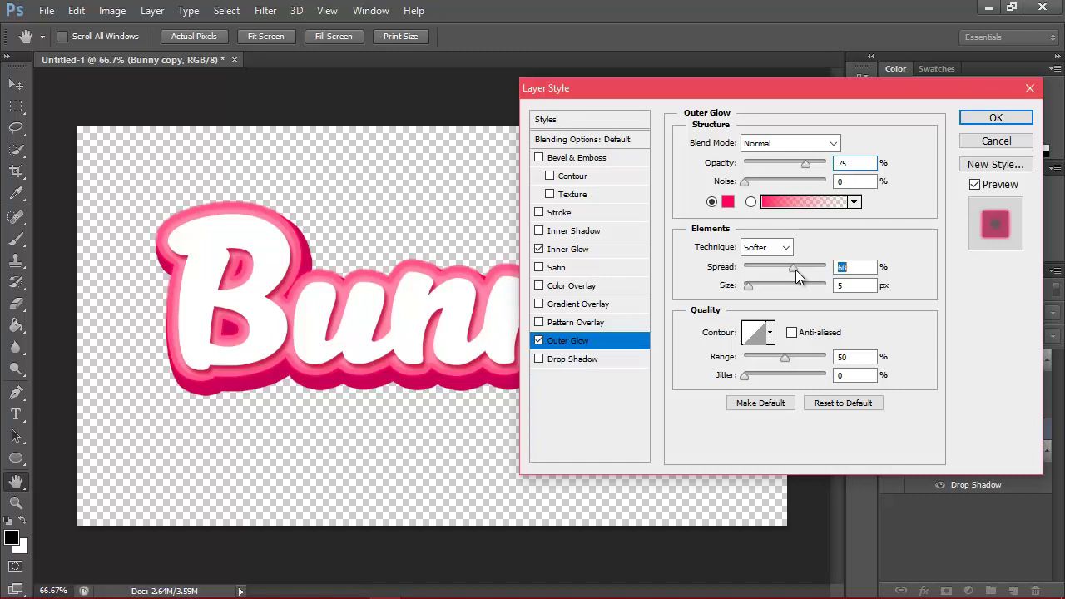
left_click_drag(796, 271, 806, 271)
left_click_drag(749, 287, 735, 287)
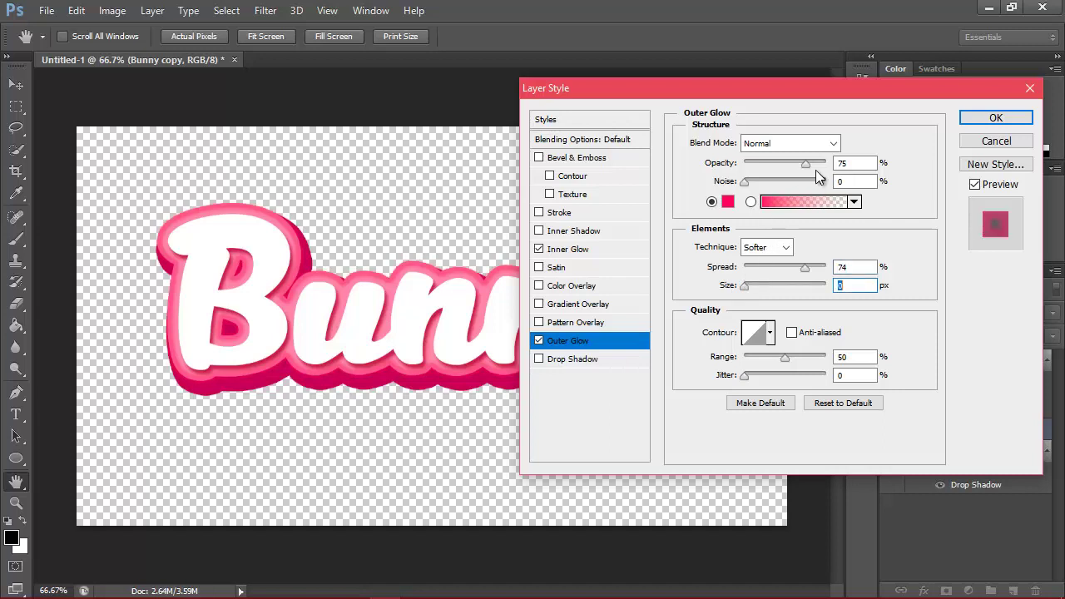
left_click_drag(811, 164, 827, 184)
left_click_drag(805, 267, 710, 274)
left_click_drag(747, 288, 750, 288)
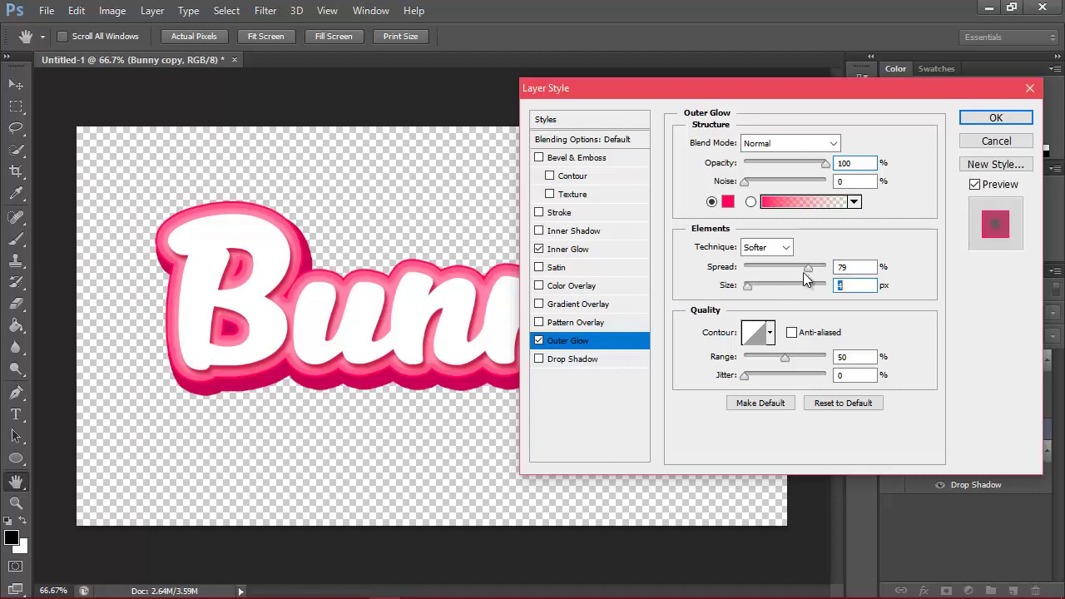
Settle the outer glow spread at 60% and lower the inner glow choke to 31%.
left_click(784, 267)
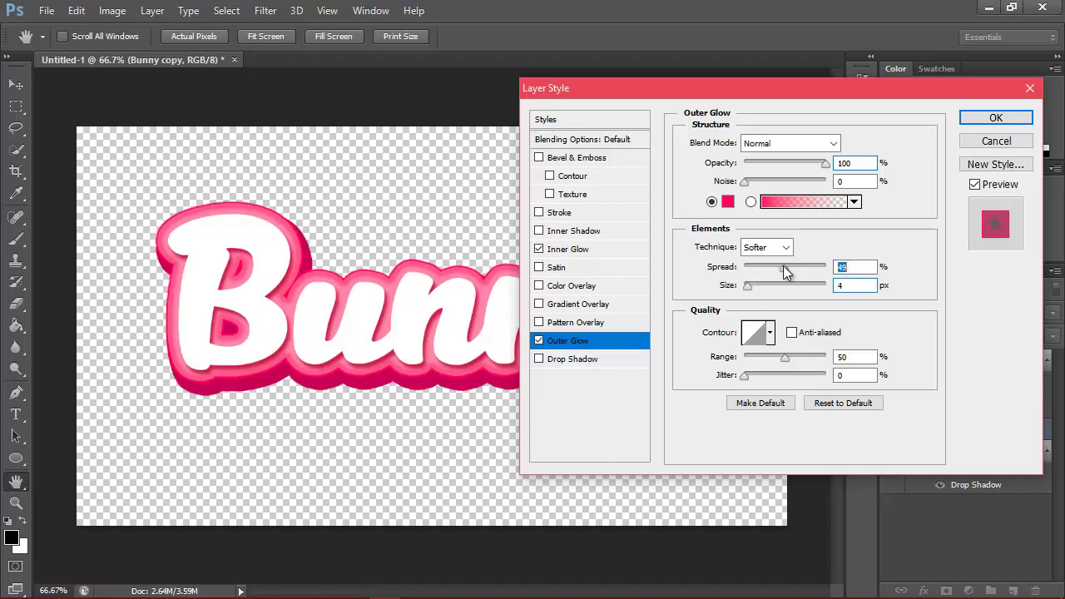
left_click_drag(778, 273, 783, 273)
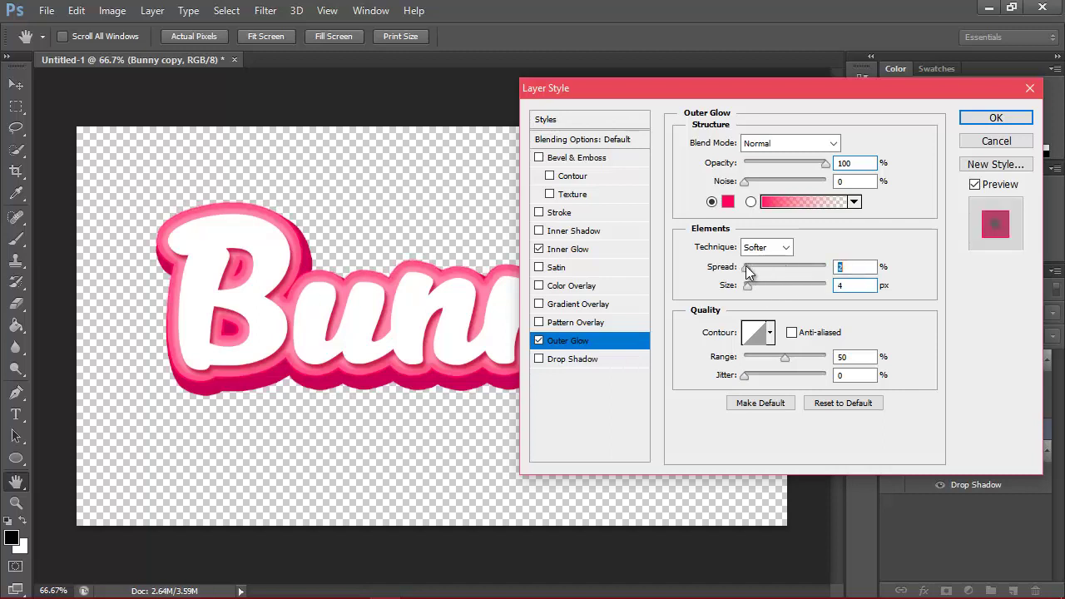
left_click_drag(772, 273, 795, 274)
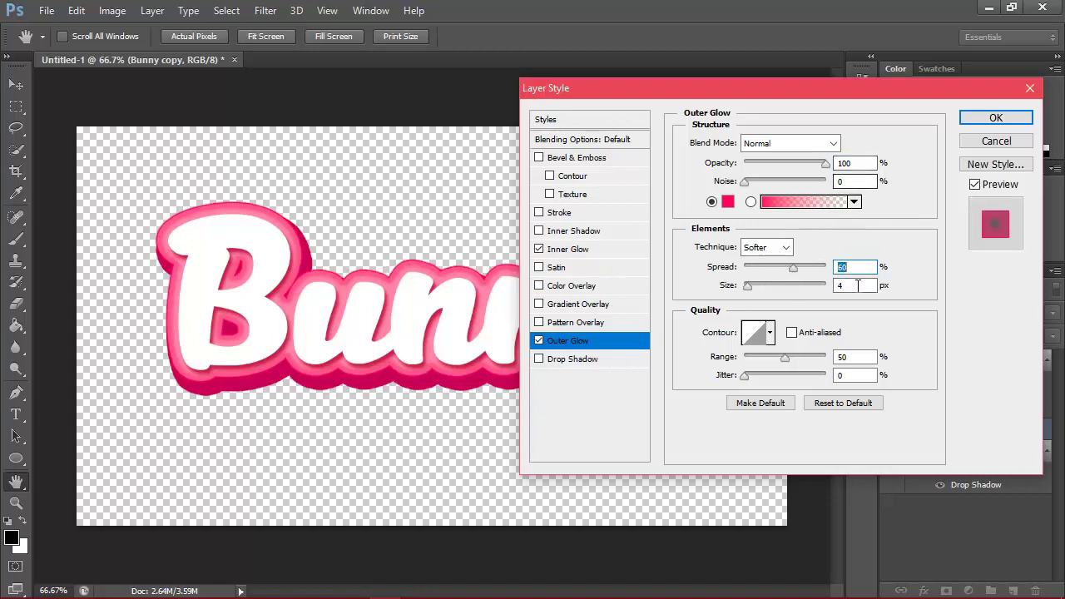
left_click(868, 268)
left_click(582, 249)
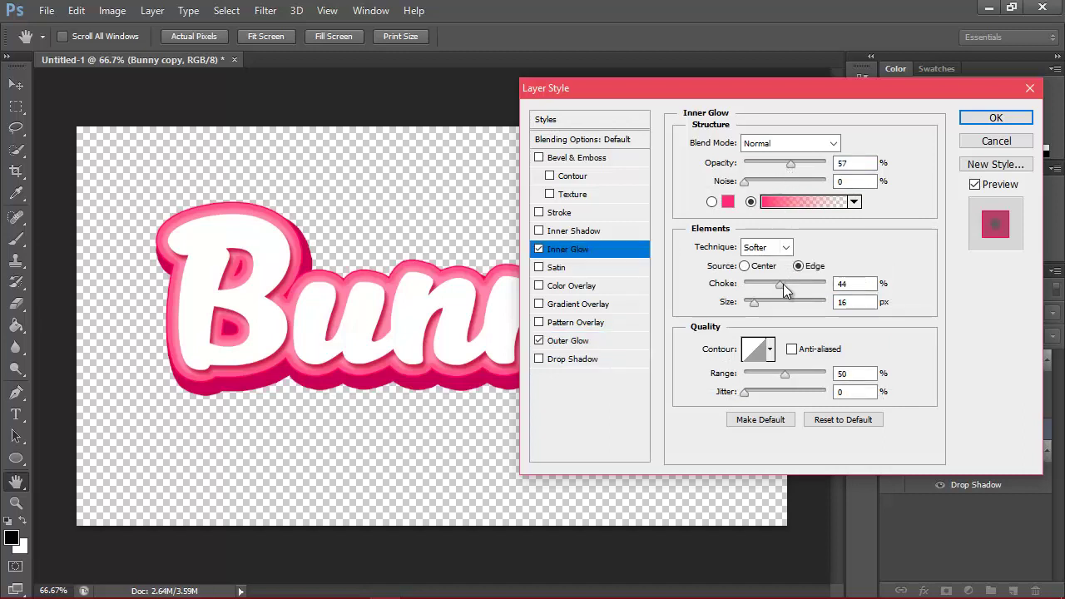
left_click_drag(781, 284, 757, 284)
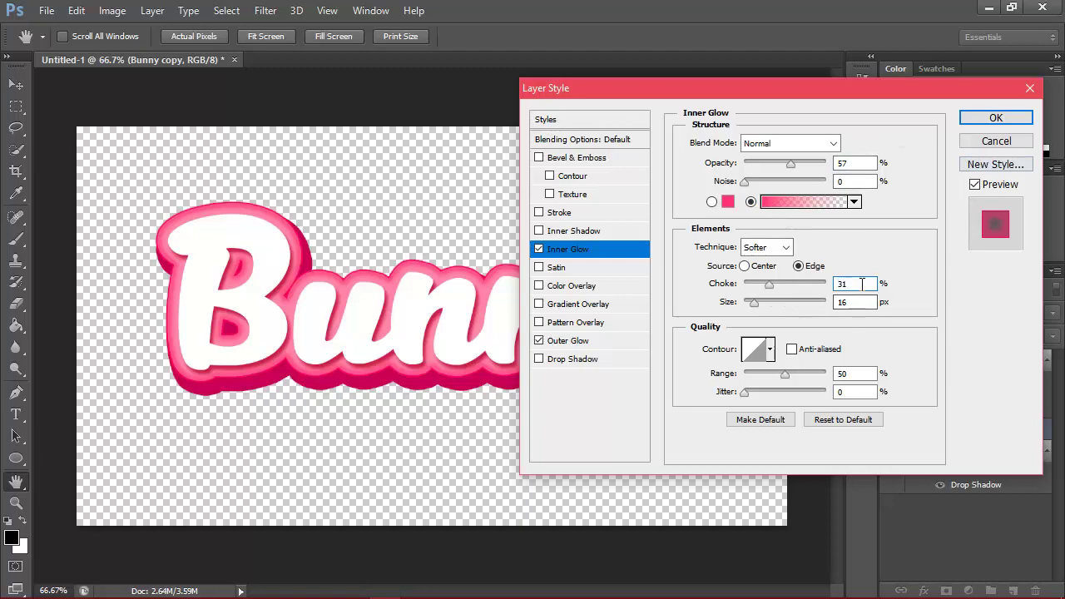
Apply the glow styles, convert Bunny copy 2 to a smart object, and open its Blending Options.
left_click(994, 120)
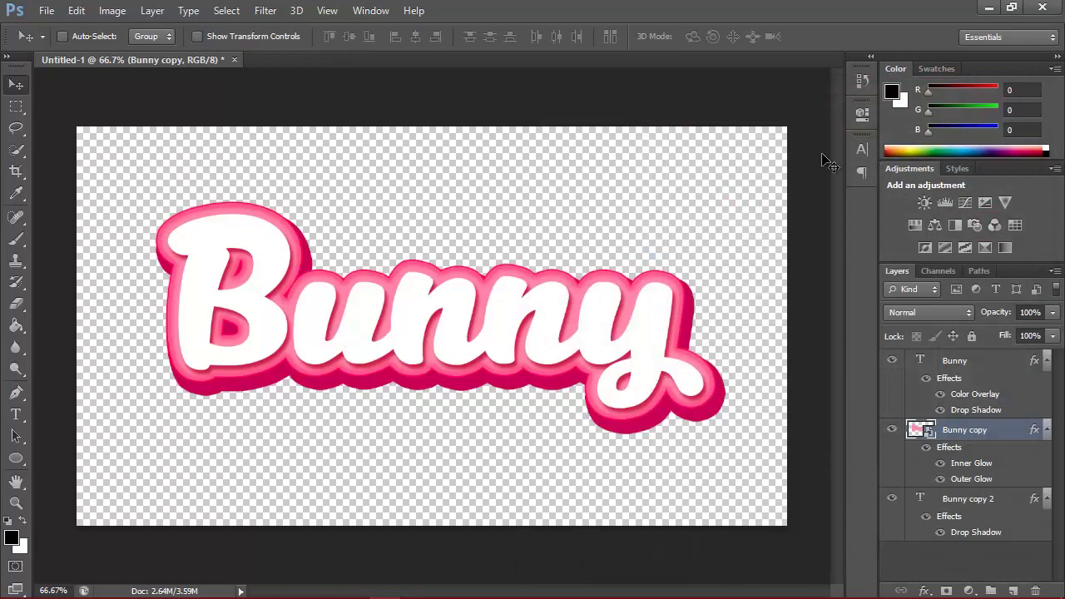
left_click(1004, 504)
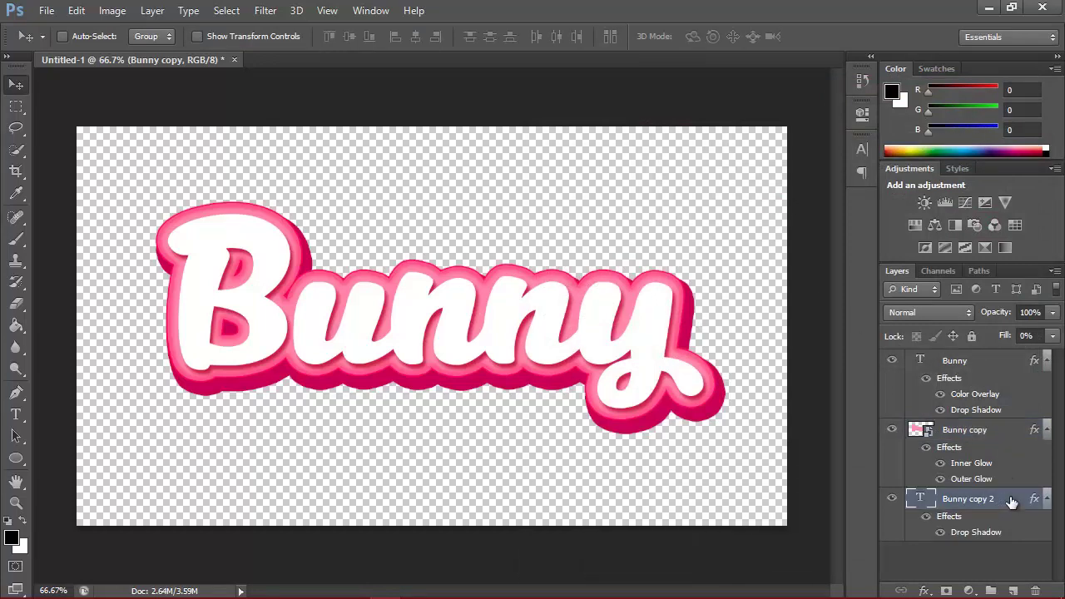
right_click(1008, 496)
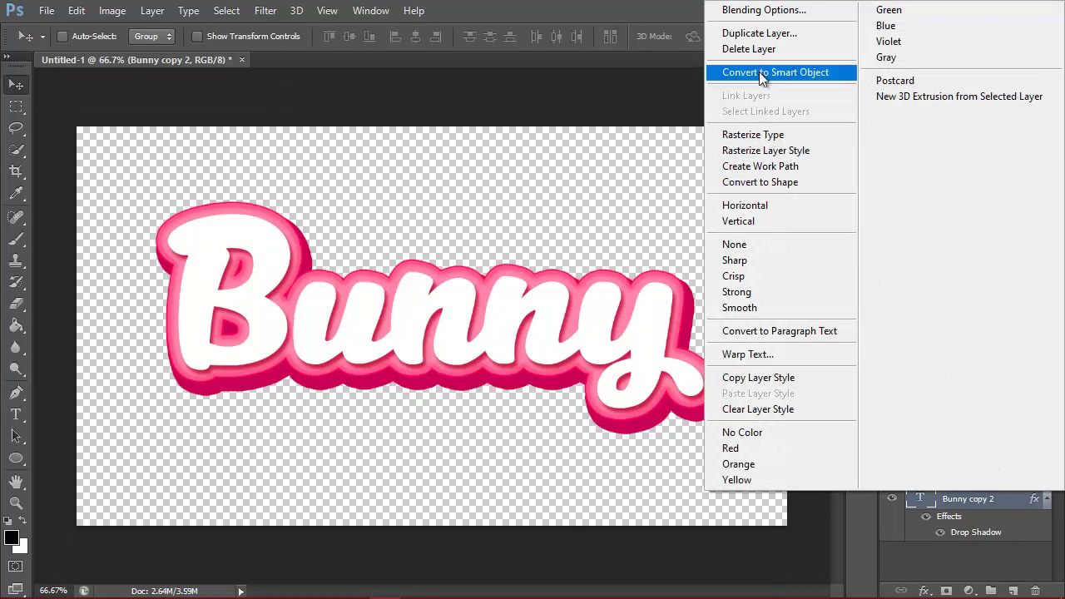
left_click(818, 73)
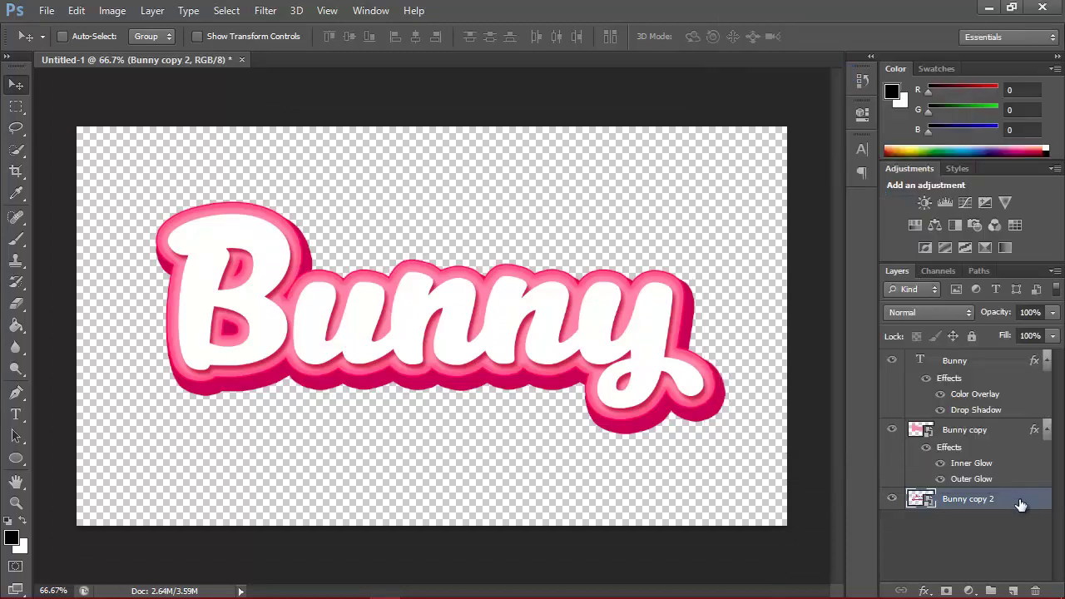
right_click(1021, 505)
left_click(734, 102)
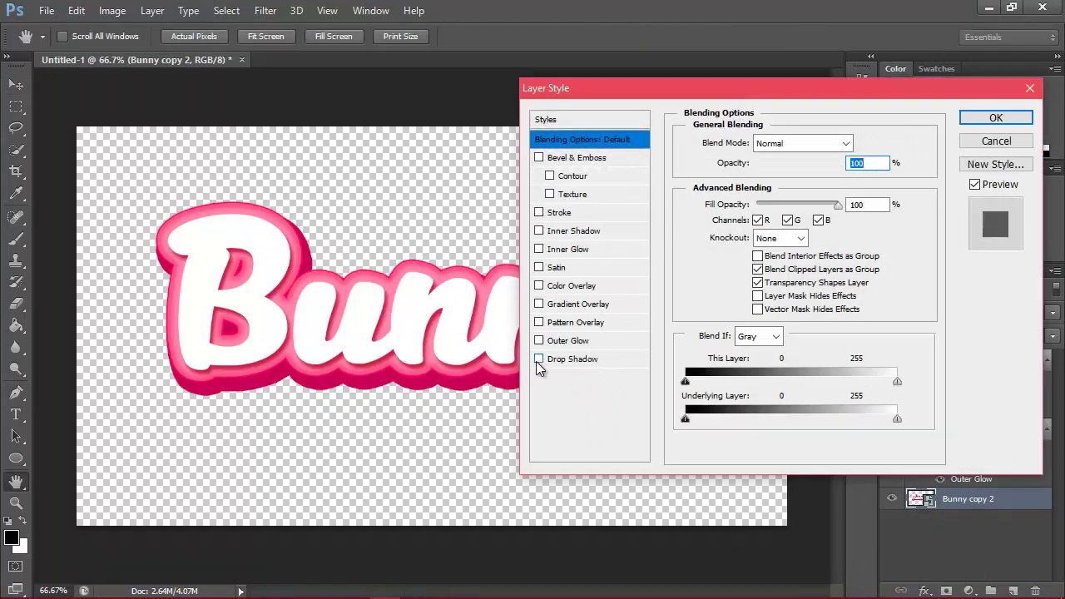
Add a drop shadow with 21 px distance, 13 px size and 68% opacity.
left_click(551, 359)
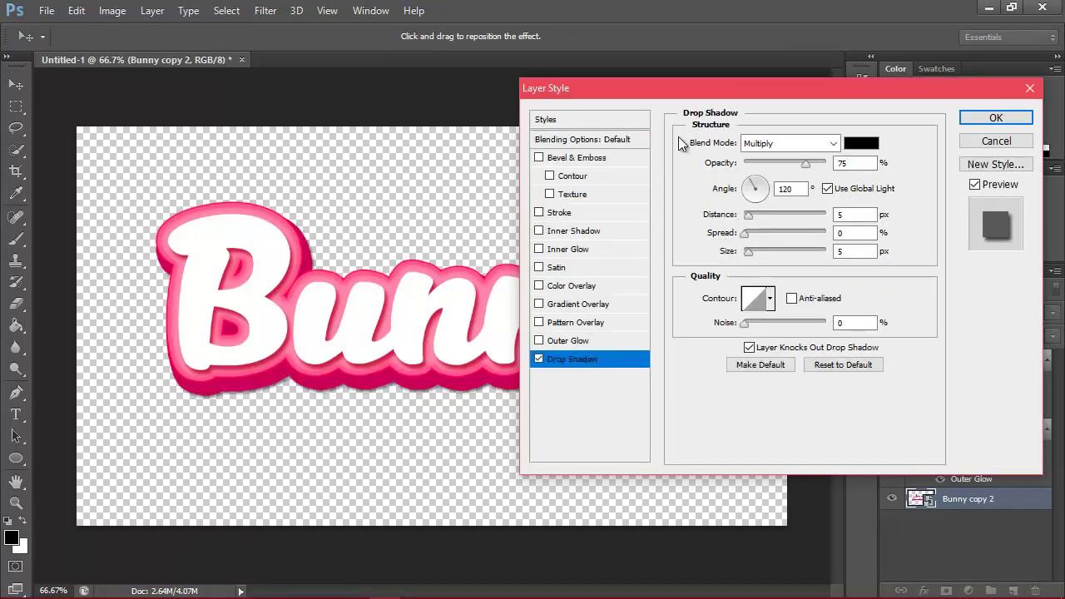
left_click_drag(684, 95, 744, 87)
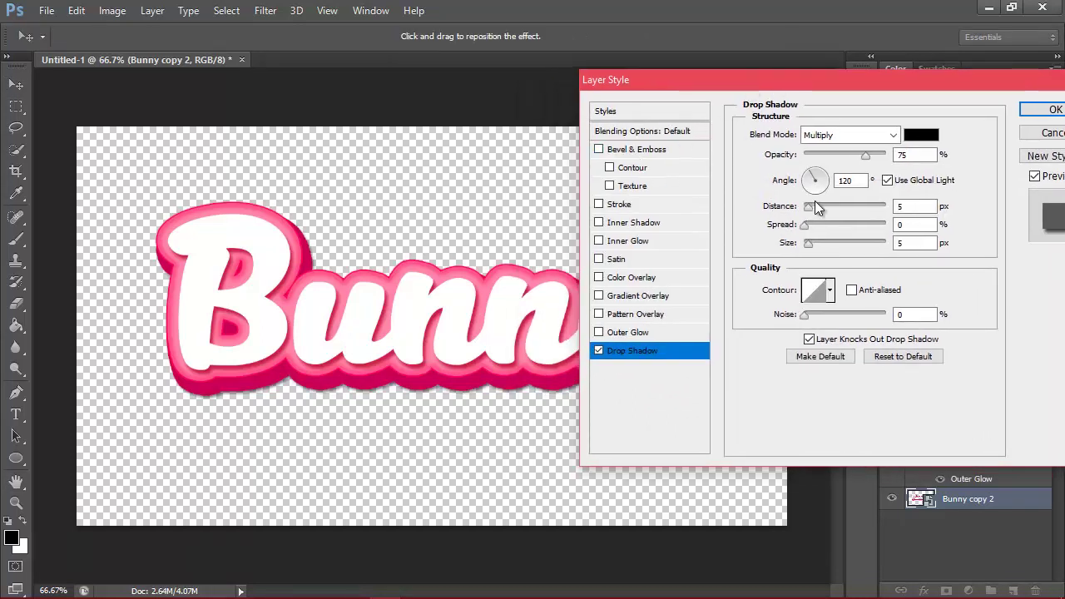
left_click_drag(813, 207, 821, 207)
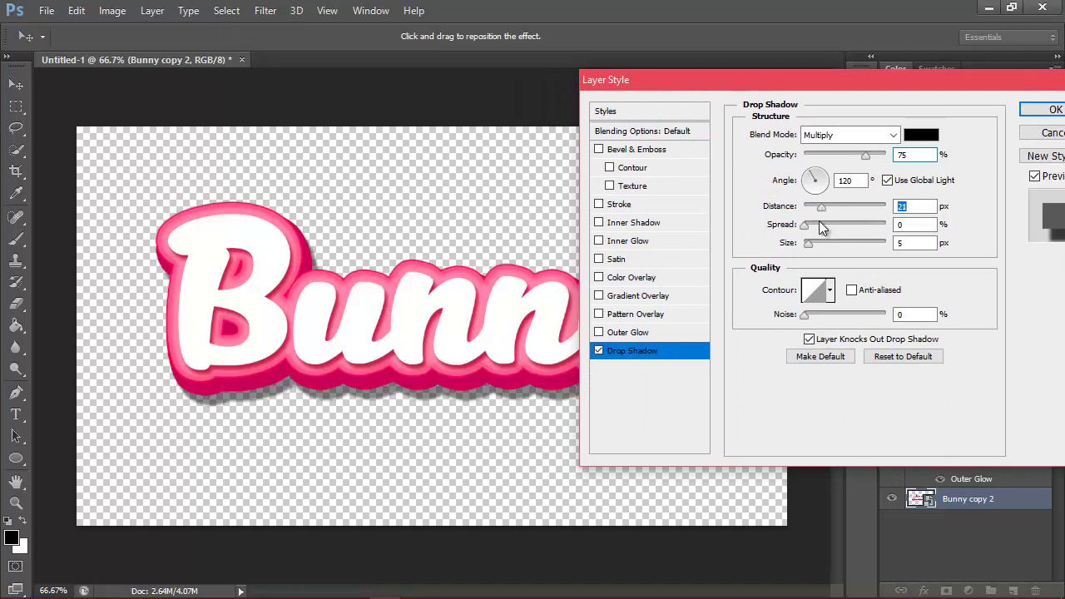
left_click_drag(808, 243, 814, 243)
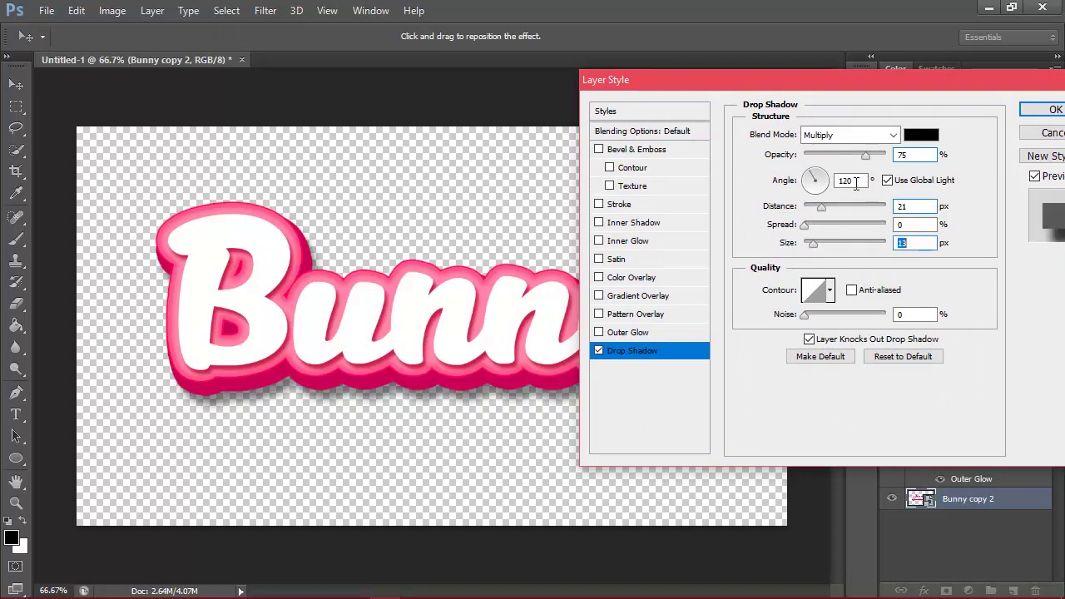
left_click_drag(865, 155, 860, 156)
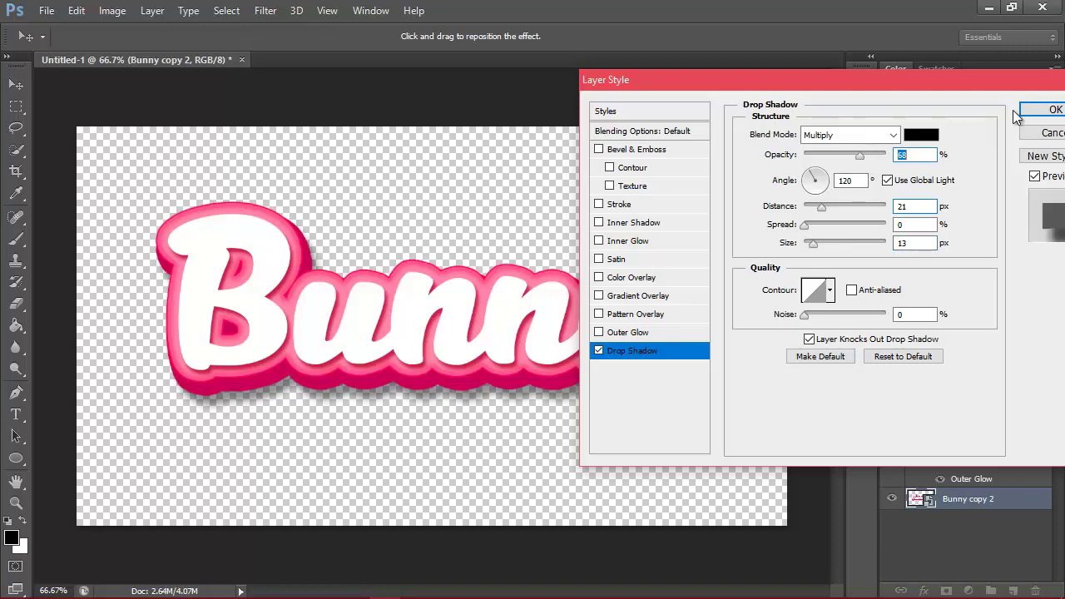
left_click(1052, 110)
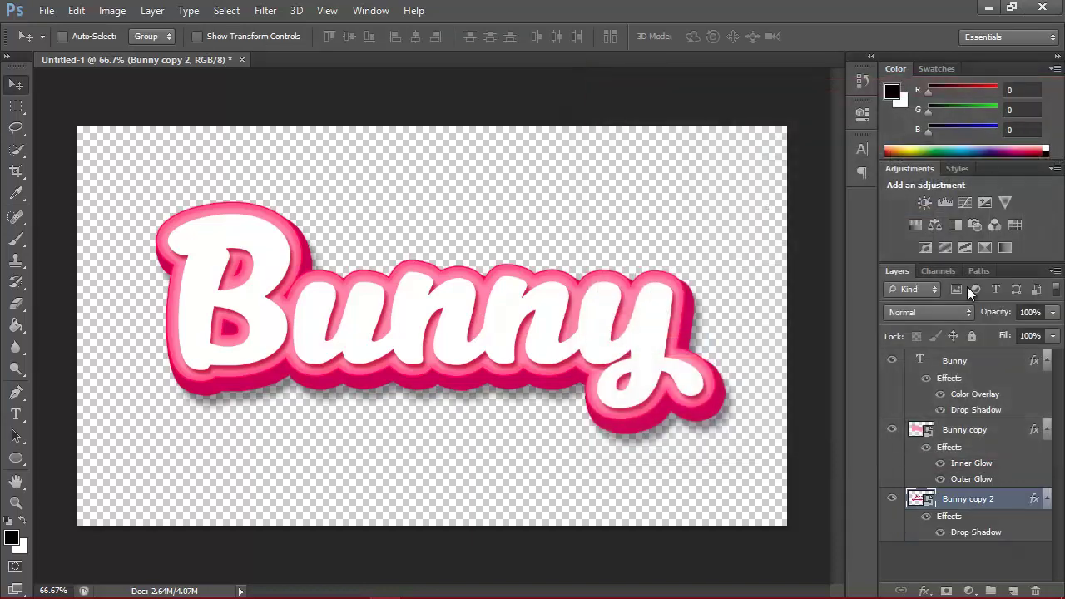
Collapse the effects lists and nudge all three Bunny layers slightly upward.
left_click(1046, 497)
left_click(1047, 430)
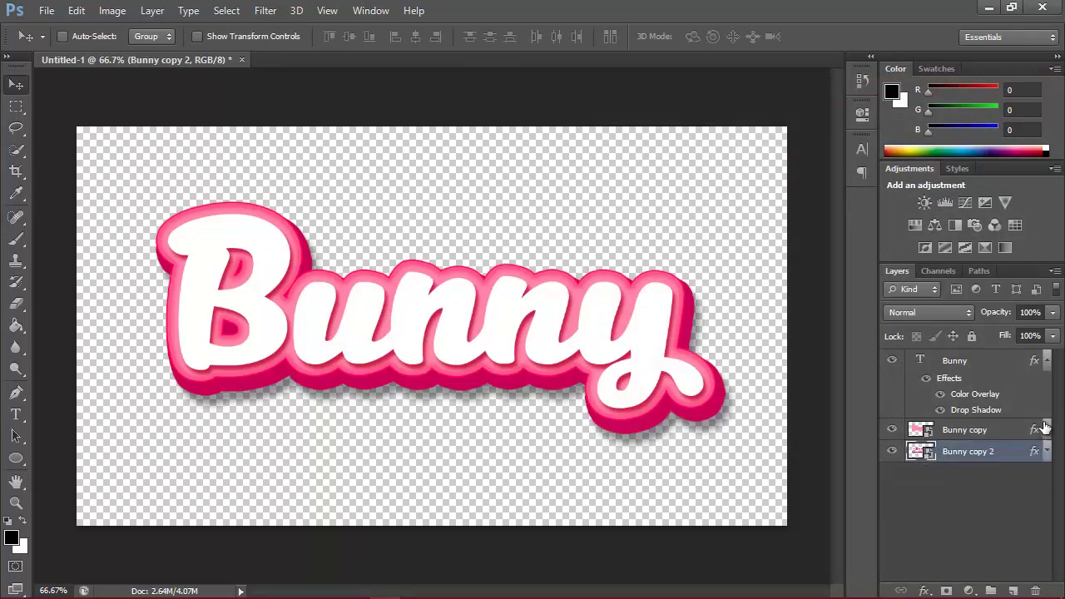
left_click(1048, 361)
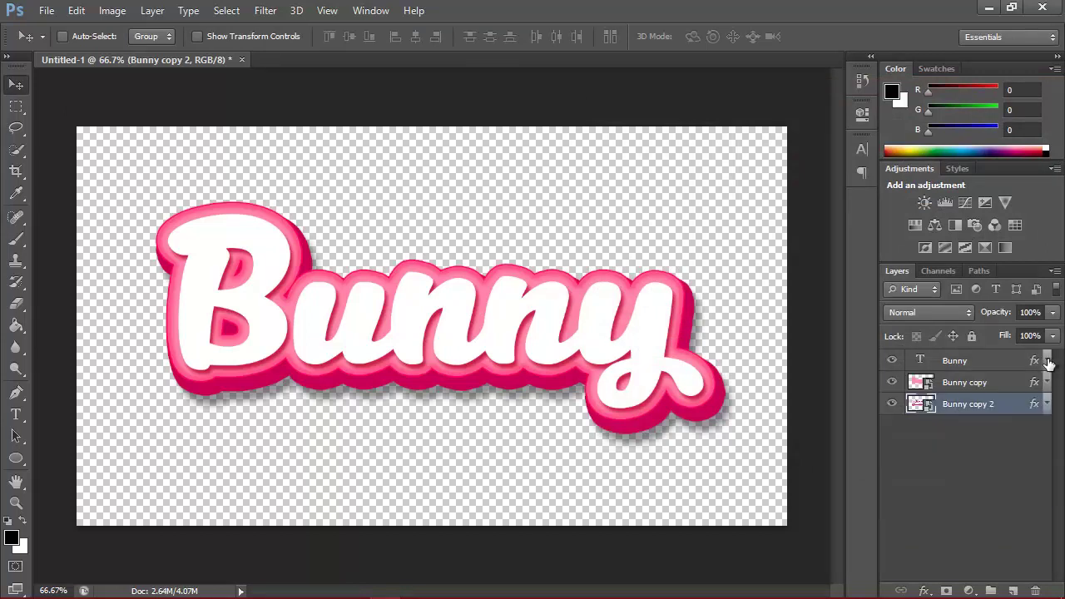
left_click(989, 367, "shift")
key("Up")
key("Up")
key("Up")
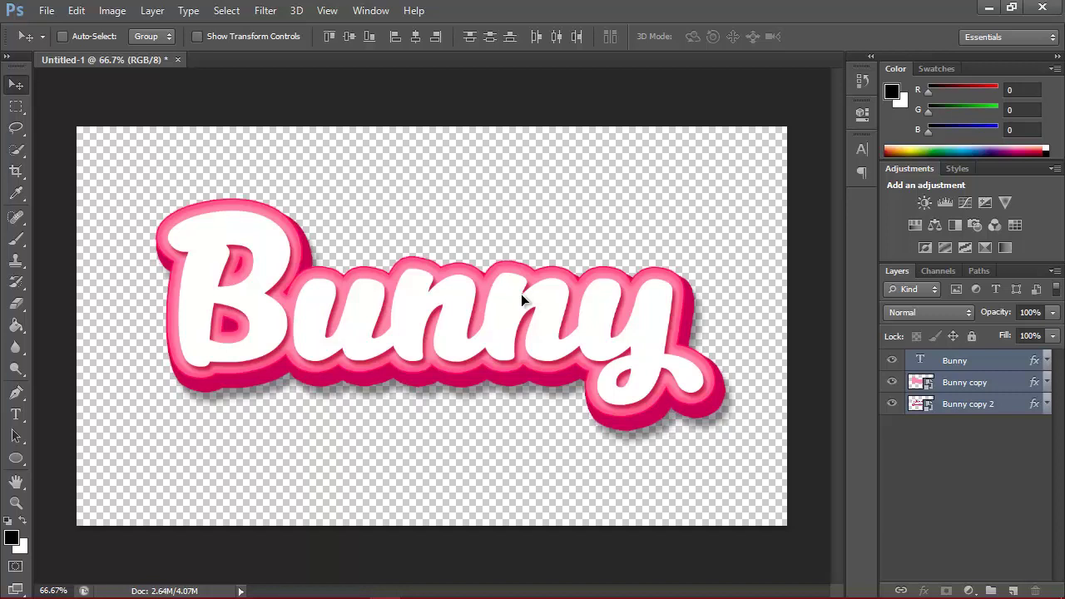
key("Up")
key("Up")
key("Up")
left_click_drag(521, 294, 521, 286)
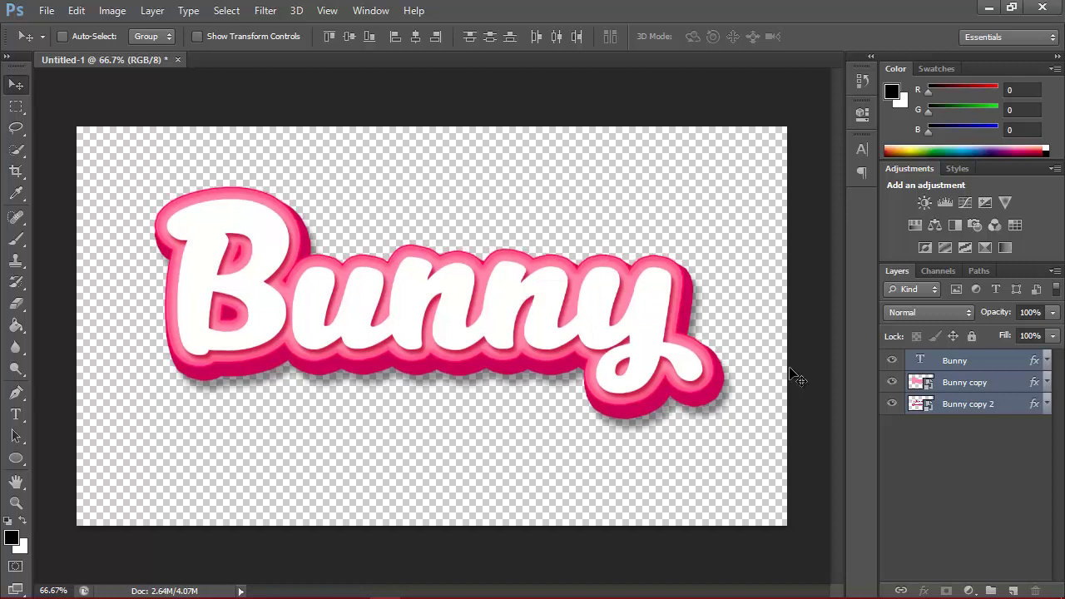
Add a new Layer 1 beneath Bunny copy 2 and create a Gradient fill layer.
left_click(976, 408)
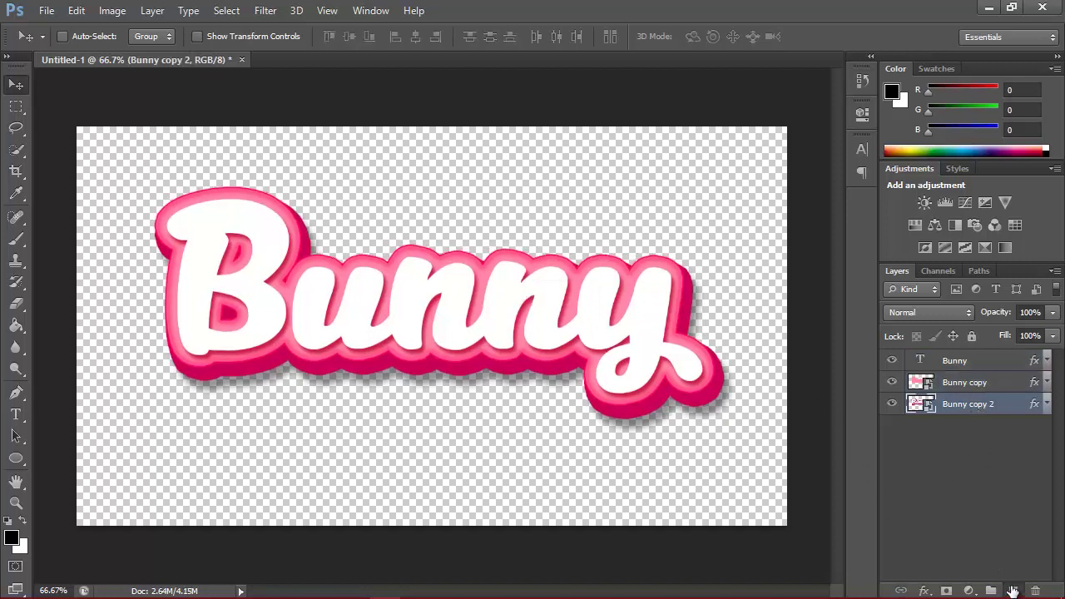
left_click(1013, 591)
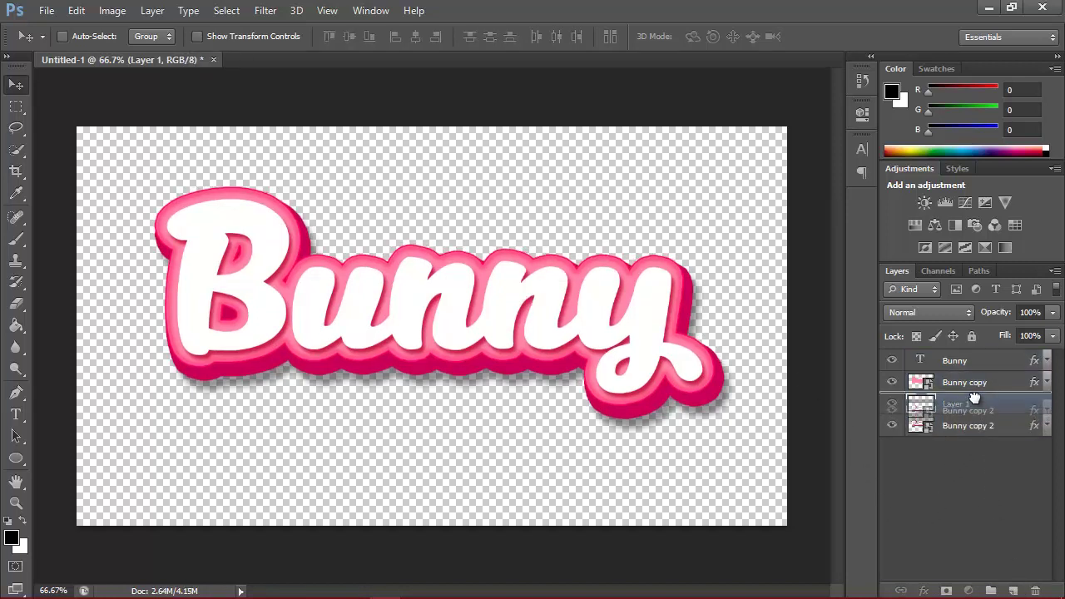
left_click_drag(978, 419, 978, 435)
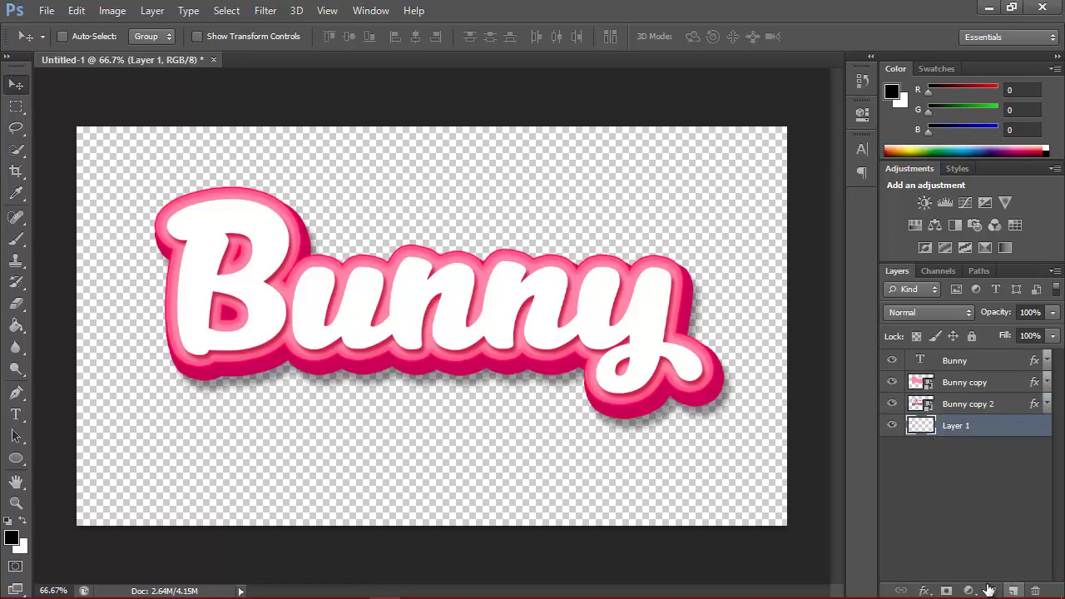
left_click(970, 591)
left_click(962, 247)
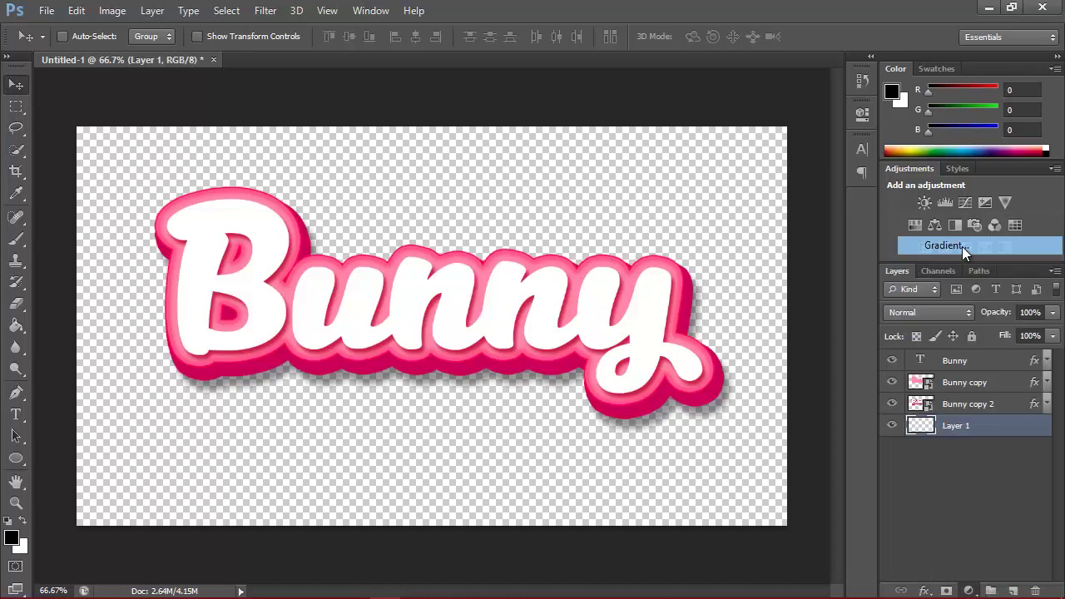
Apply the Black, White gradient preset to the background fill.
left_click(505, 164)
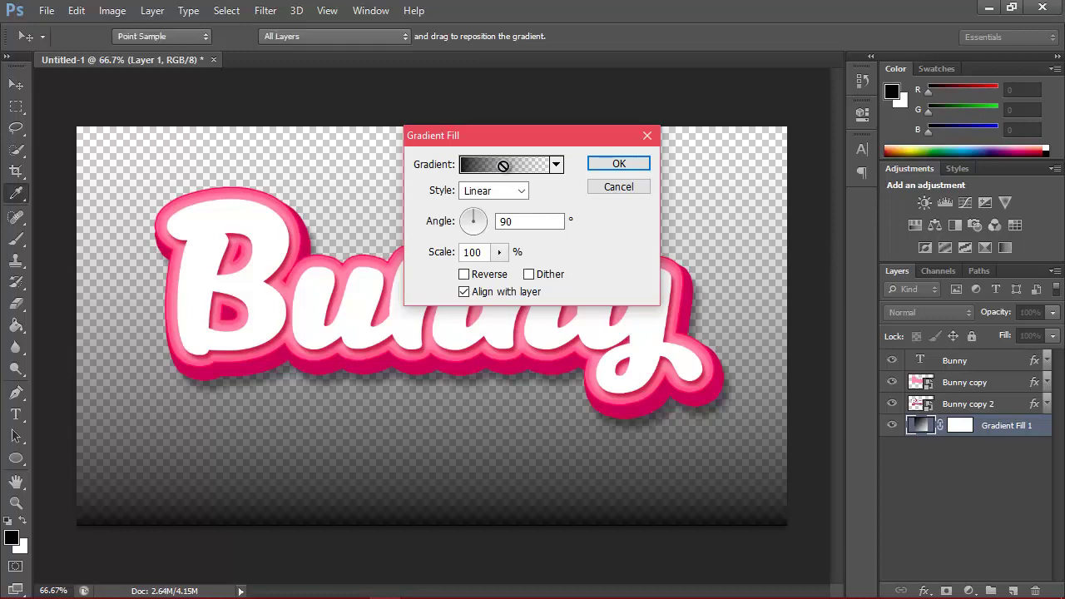
left_click(433, 112)
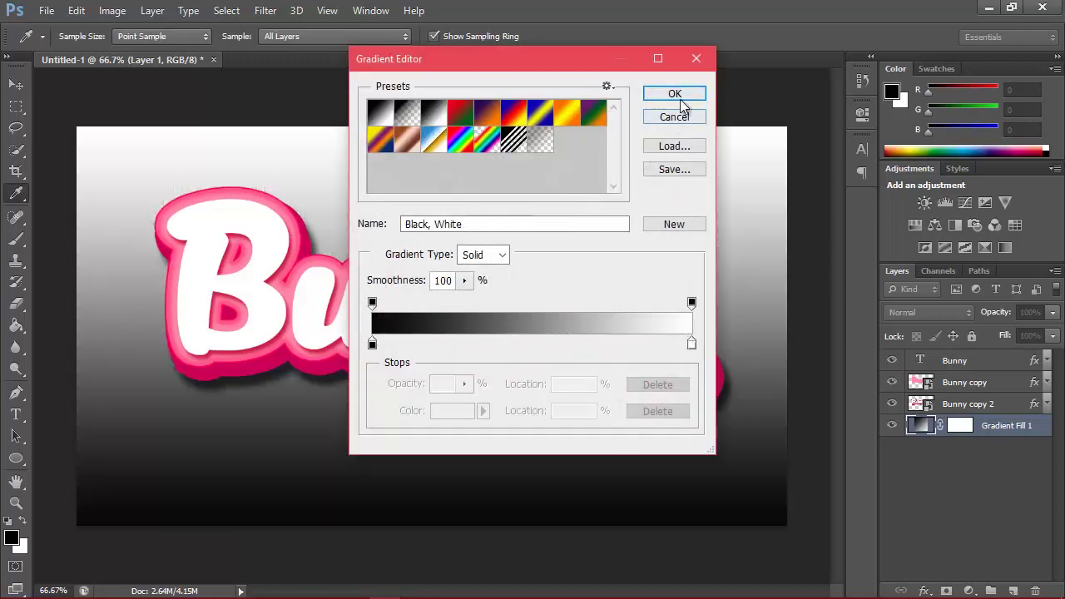
left_click(675, 94)
Make the gradient radial and reversed, with angle 31.43° and scale 159%.
left_click(499, 252)
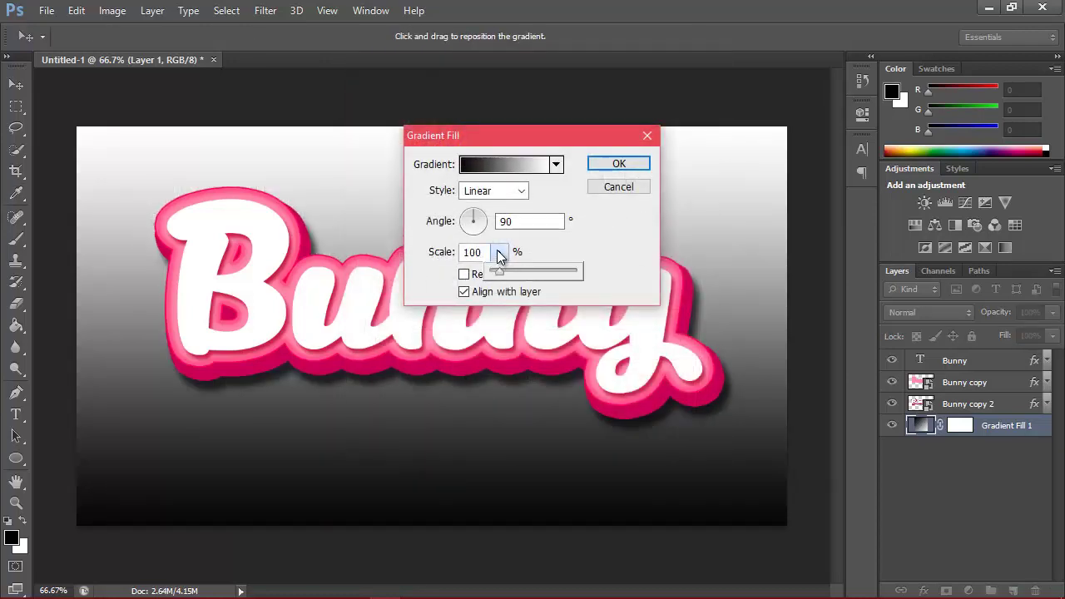
left_click(495, 191)
left_click(495, 191)
left_click(495, 190)
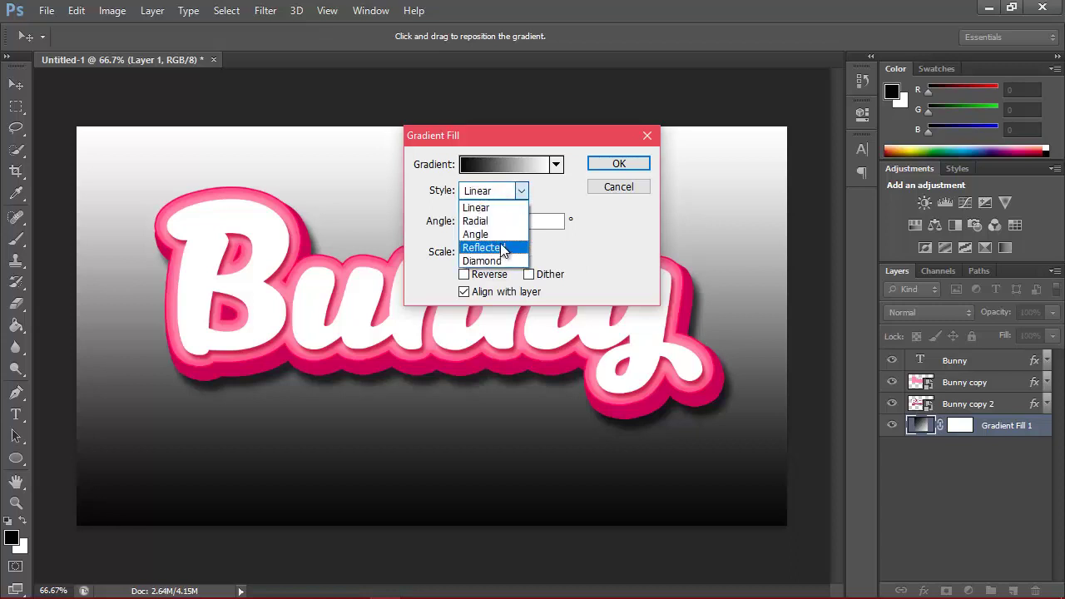
left_click(475, 221)
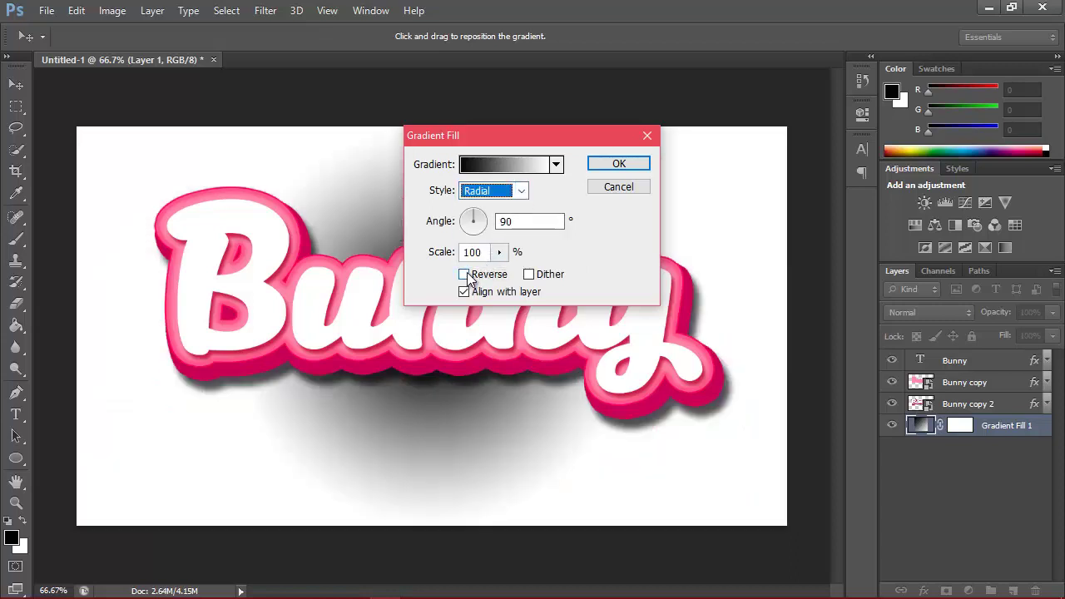
left_click(465, 274)
left_click_drag(473, 217, 493, 221)
left_click(499, 253)
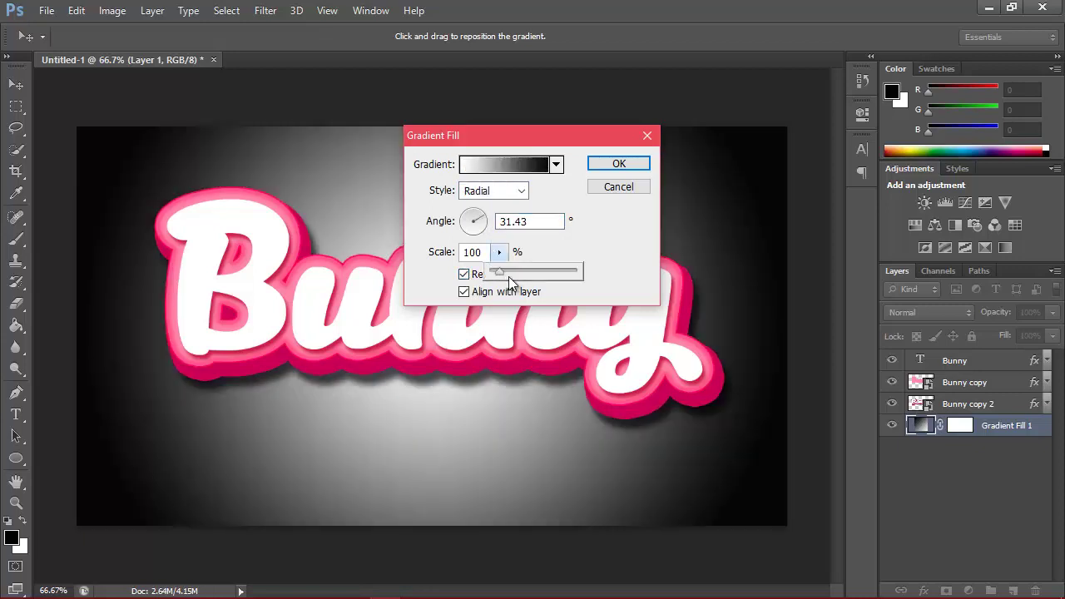
left_click_drag(522, 273, 505, 273)
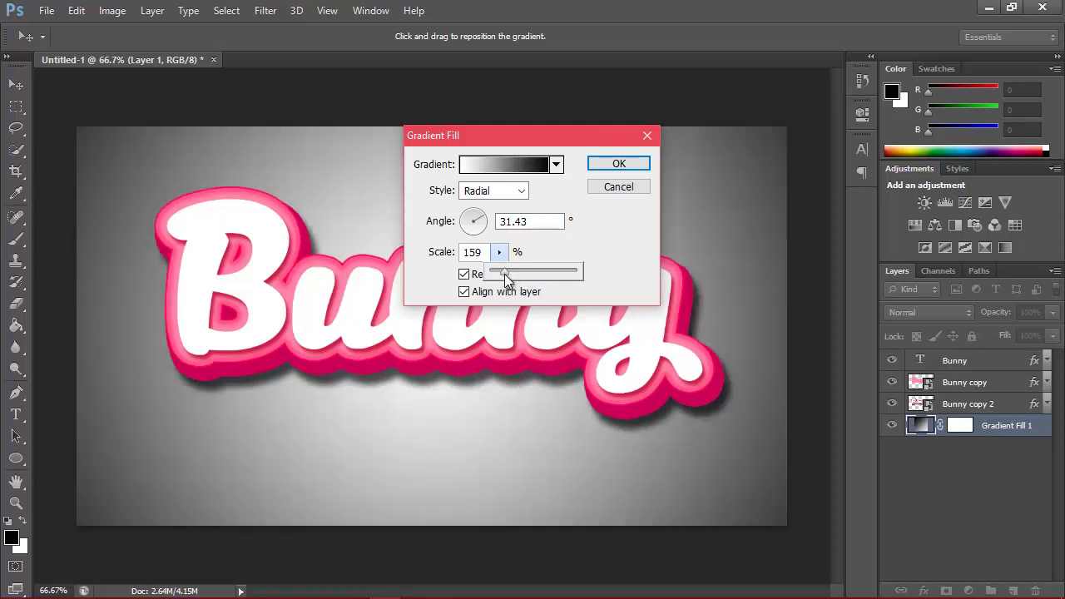
Change the black gradient stop to deep blue 00b1dd.
left_click(490, 164)
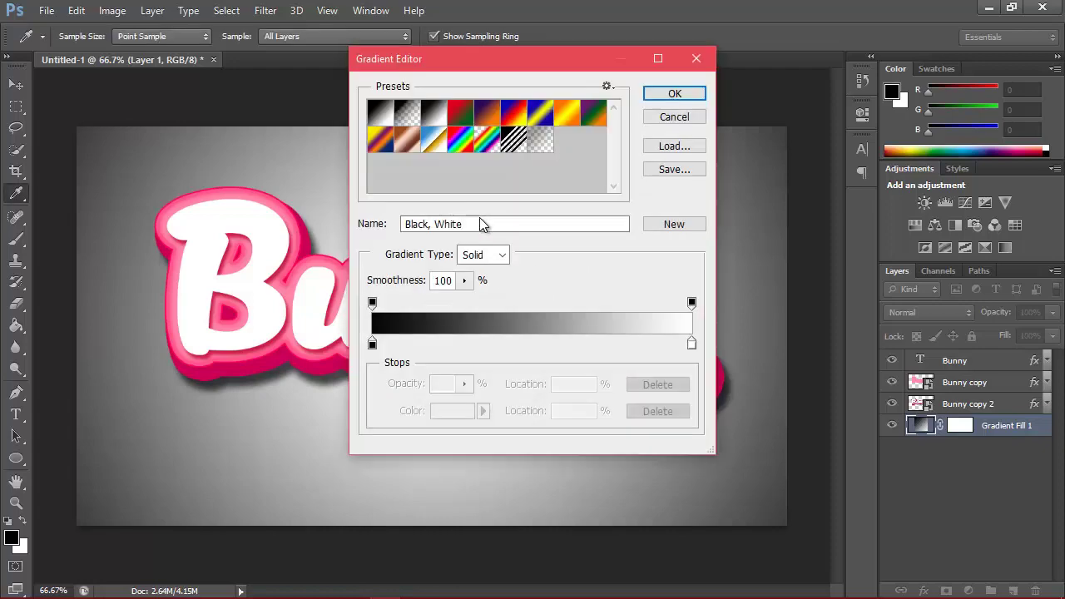
left_click(375, 344)
double_click(374, 345)
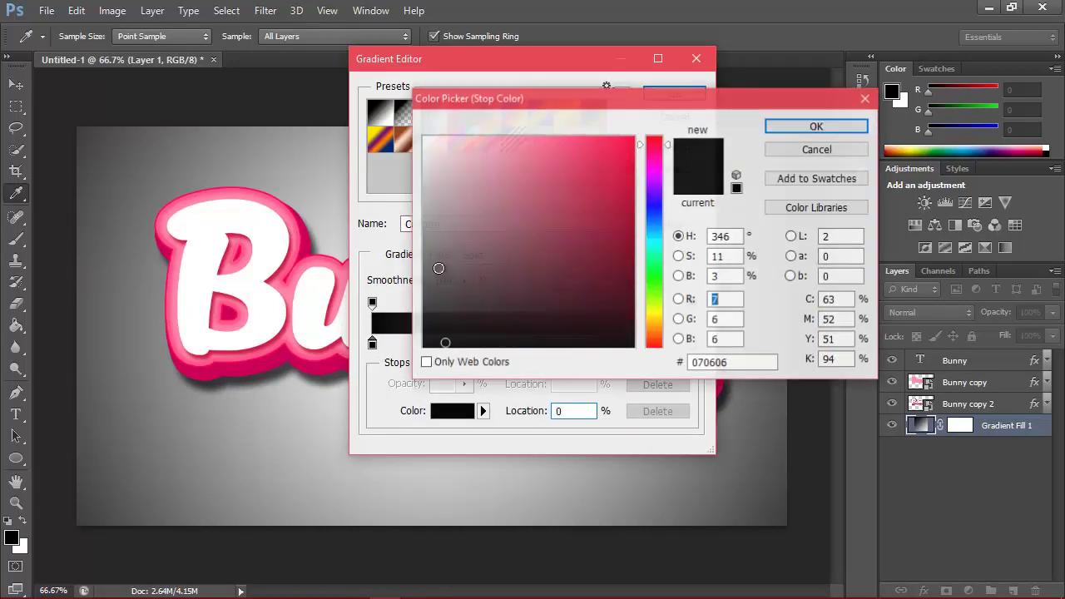
left_click(657, 224)
left_click(628, 137)
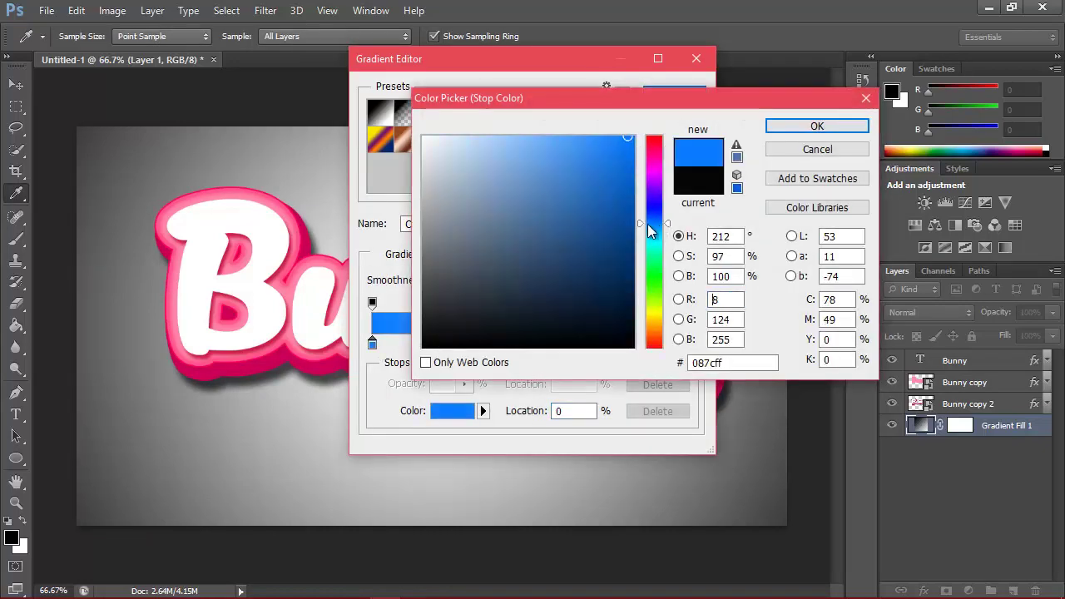
left_click(651, 228)
left_click(657, 239)
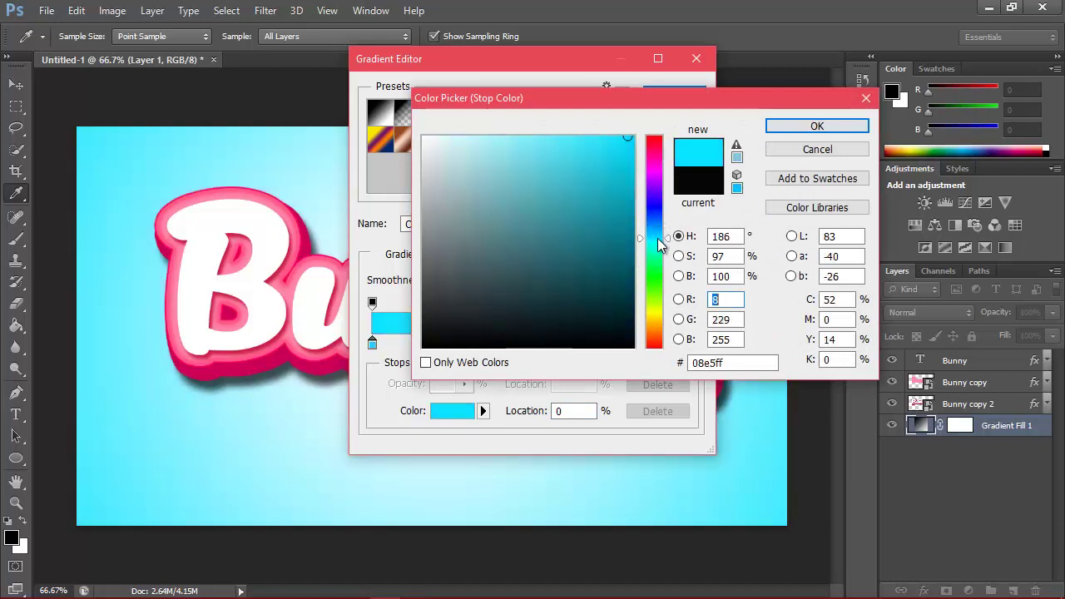
left_click(657, 236)
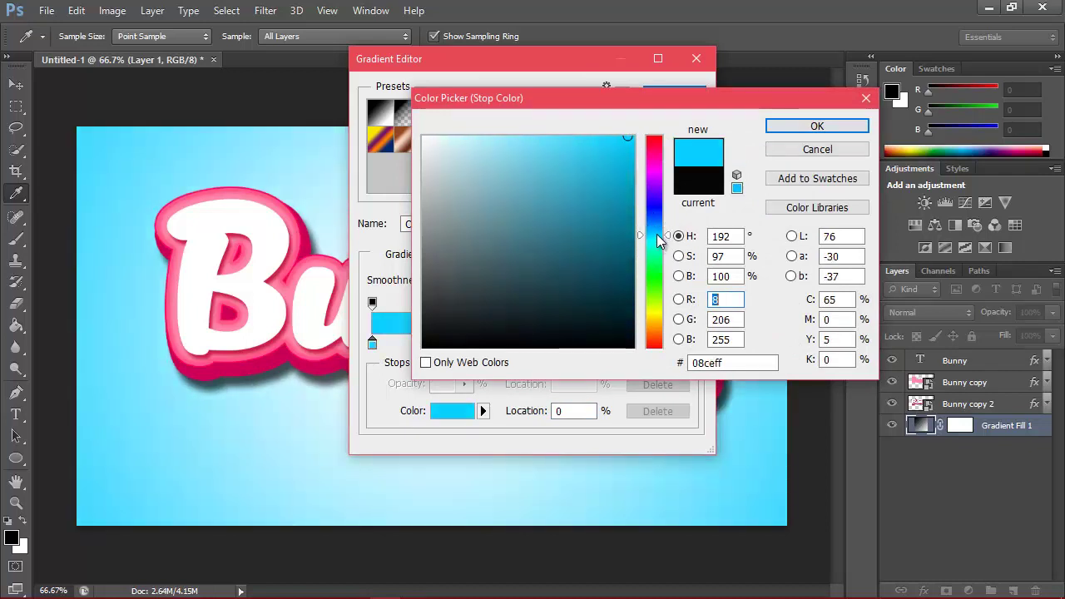
left_click(637, 164)
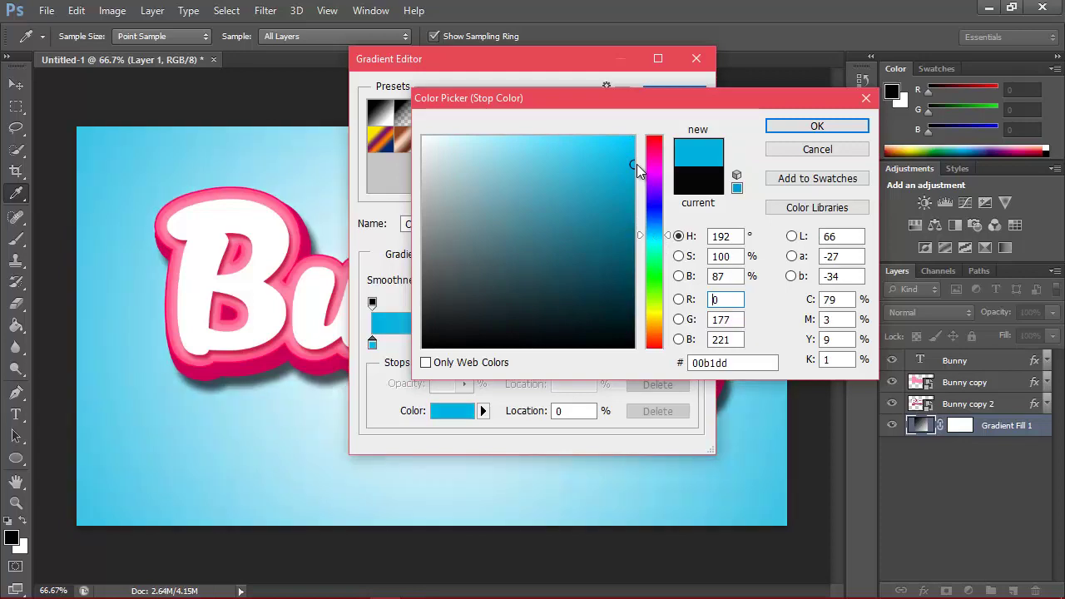
left_click(818, 125)
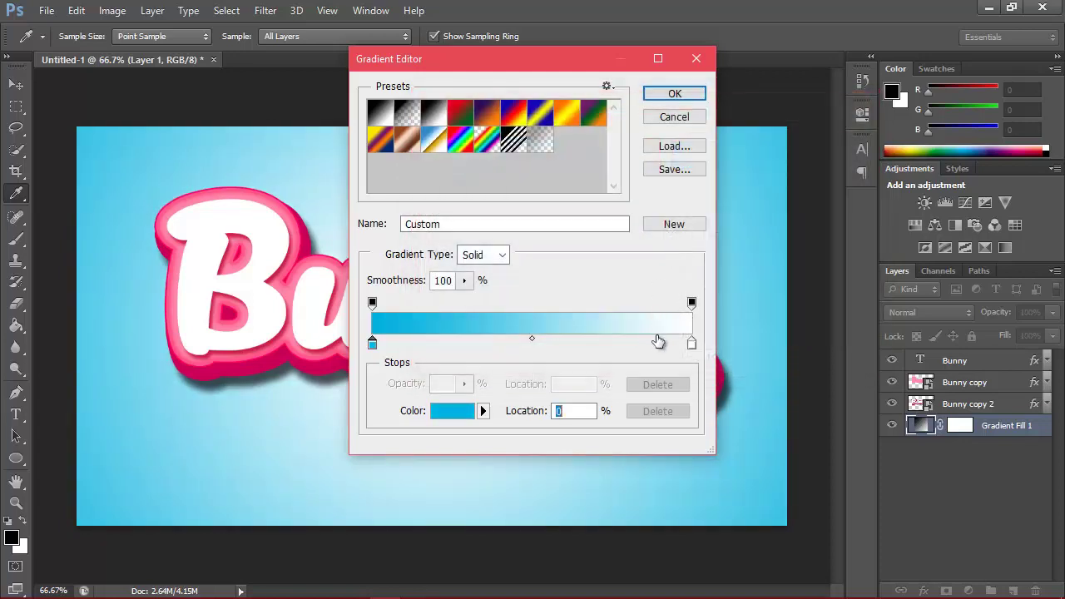
Change the white stop to pale blue c6eff8 and confirm the gradient.
left_click(692, 344)
double_click(691, 344)
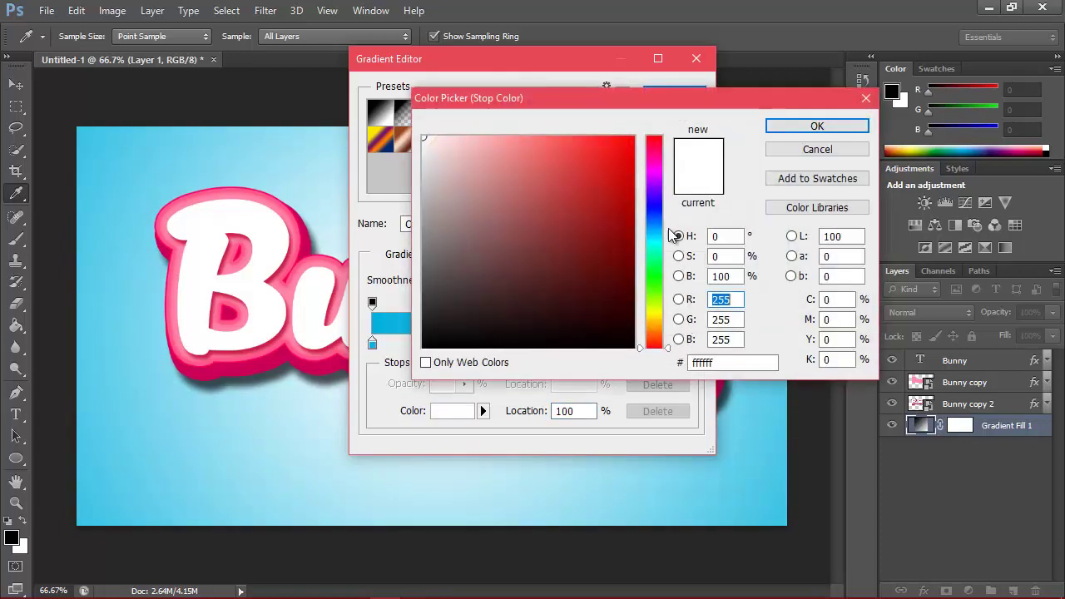
left_click(643, 227)
left_click(660, 237)
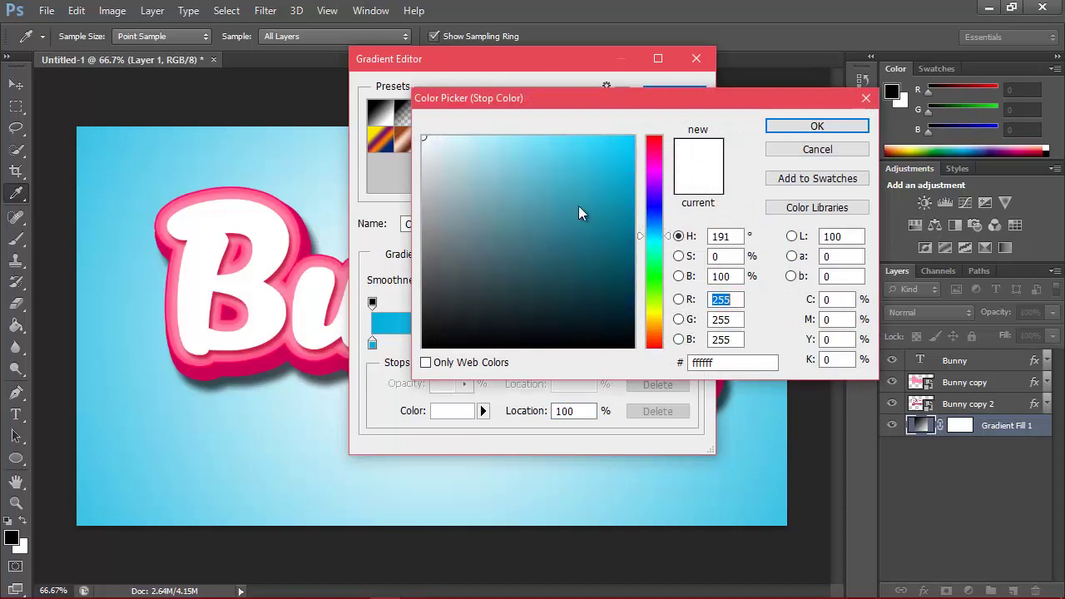
left_click(500, 152)
left_click(481, 146)
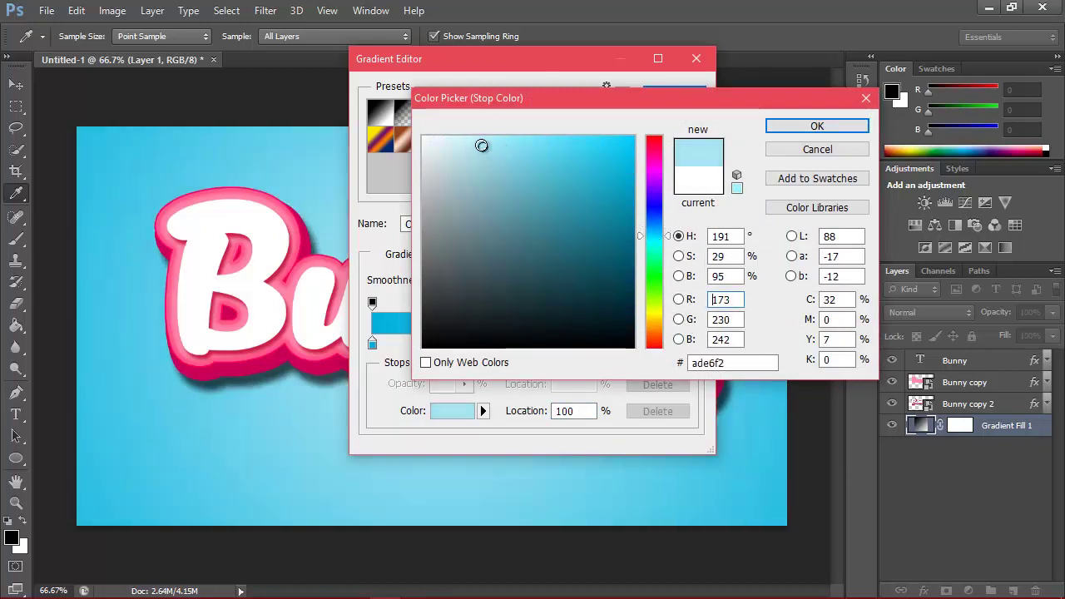
left_click(464, 141)
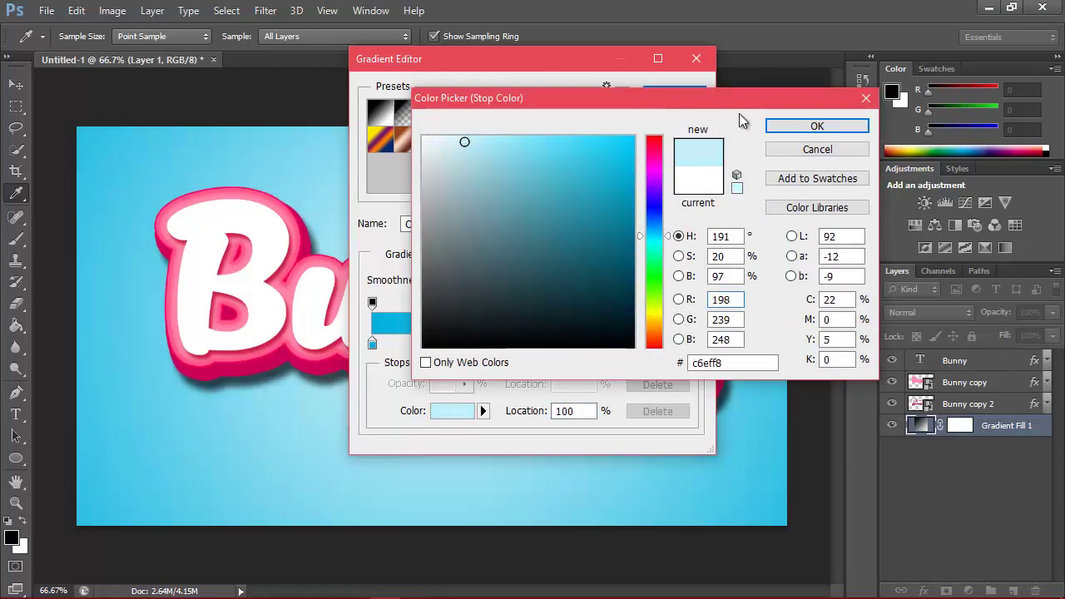
left_click(797, 127)
left_click(670, 97)
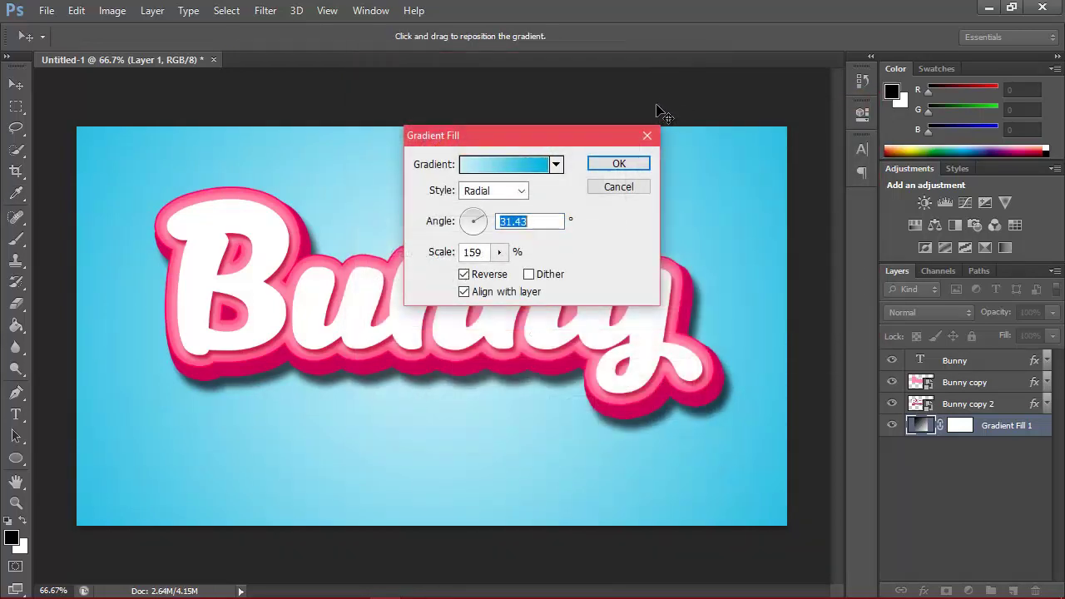
Apply the blue gradient fill and select the Bunny text layer.
left_click(616, 169)
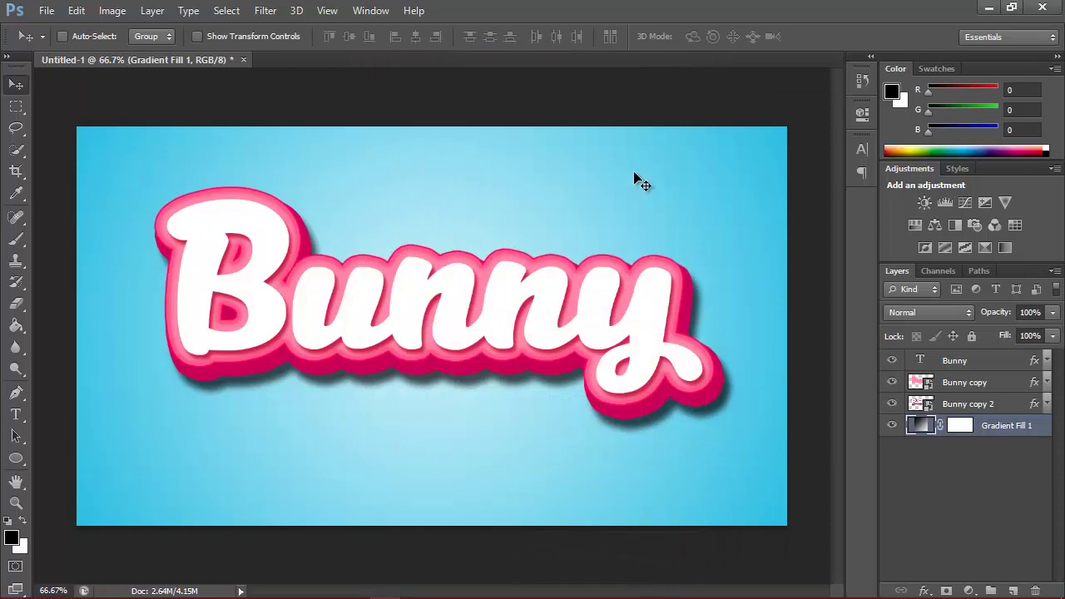
left_click(998, 384)
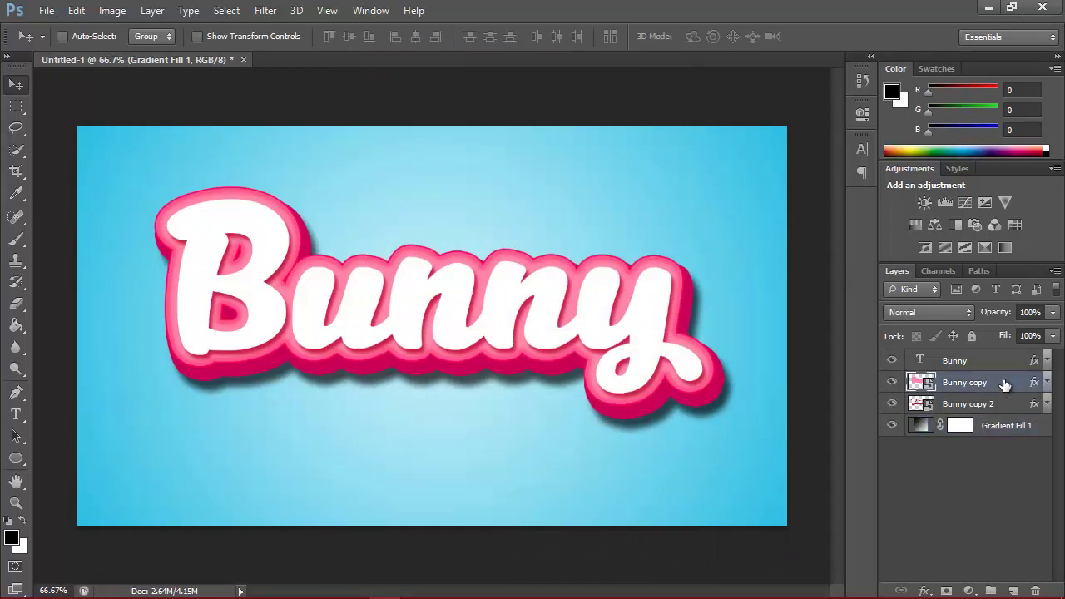
left_click(1006, 365)
Set the Bunny layer's drop shadow colour to darker pink b52554.
right_click(999, 361)
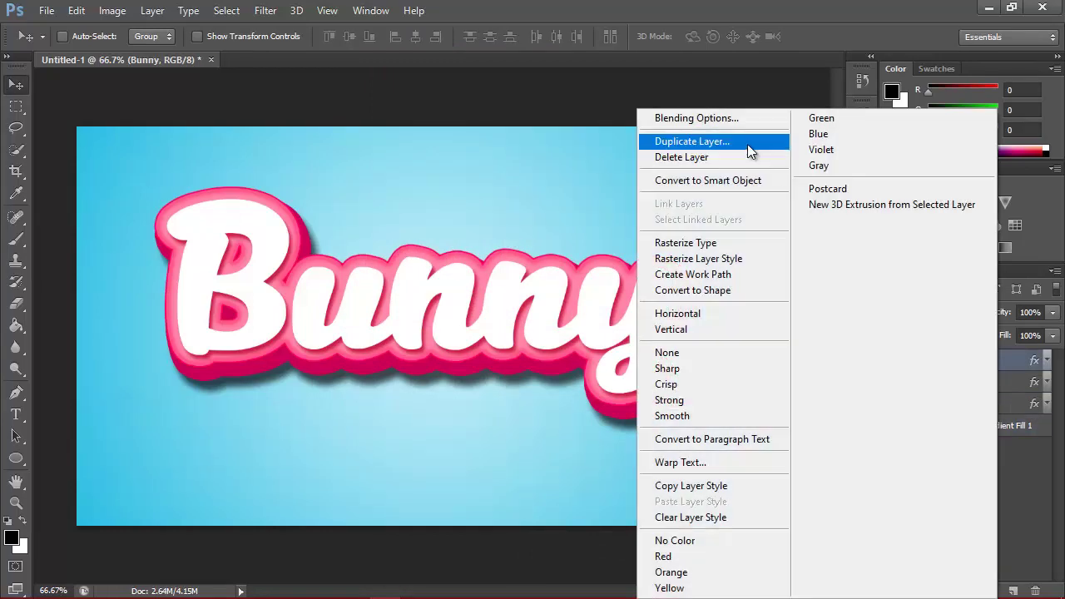
left_click(744, 115)
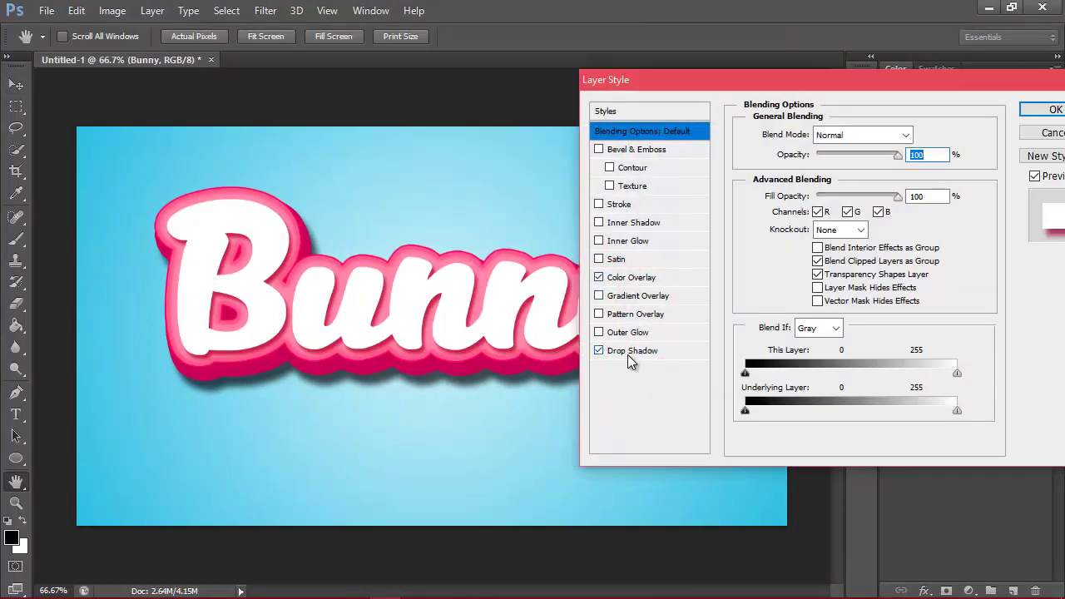
left_click(629, 350)
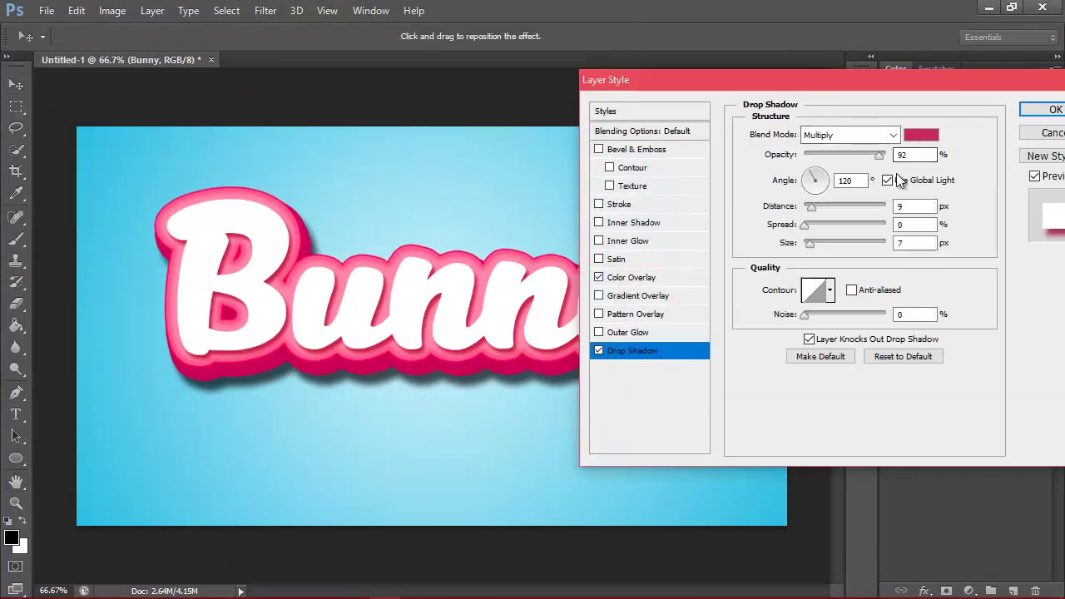
left_click(921, 135)
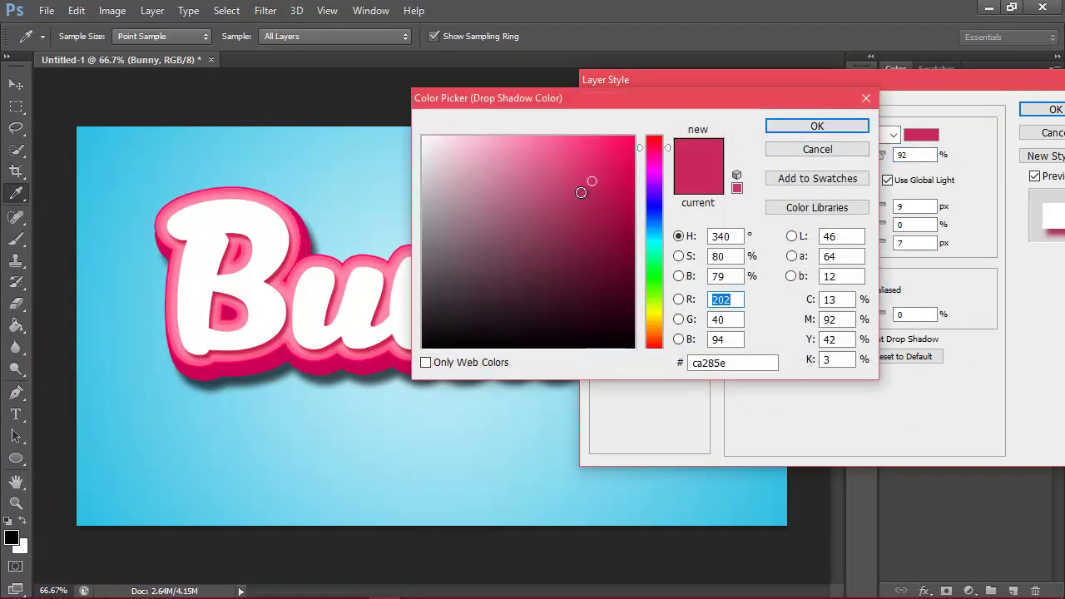
left_click(583, 189)
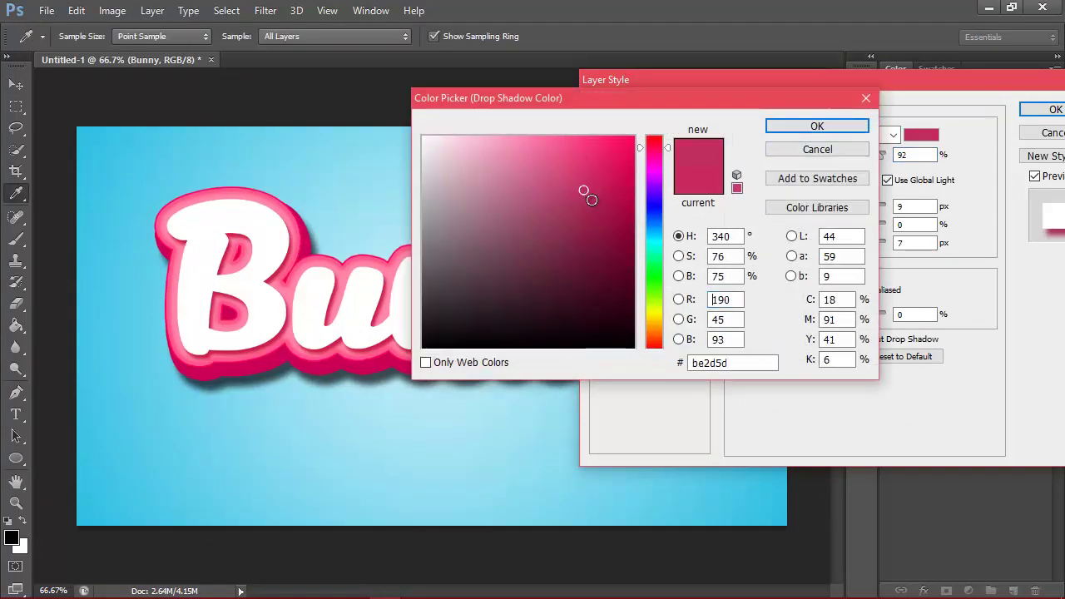
left_click(593, 200)
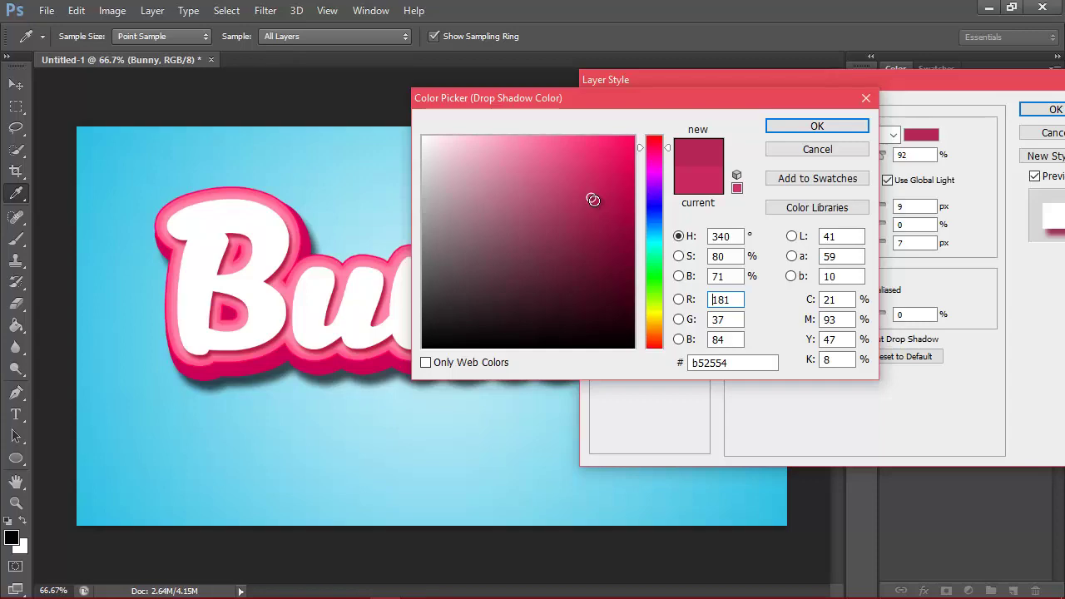
left_click(818, 126)
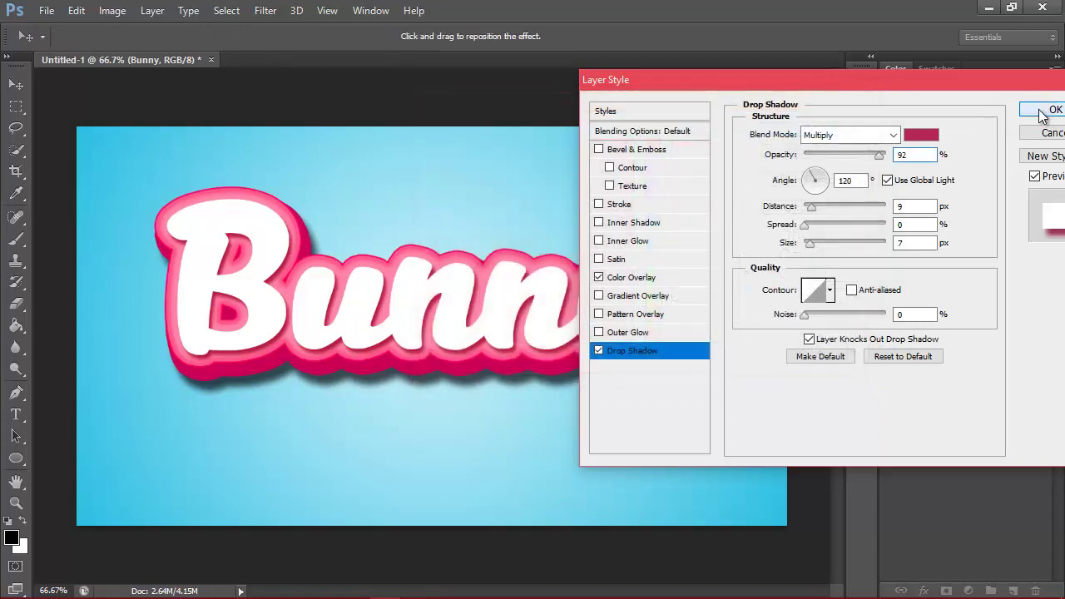
left_click(1042, 112)
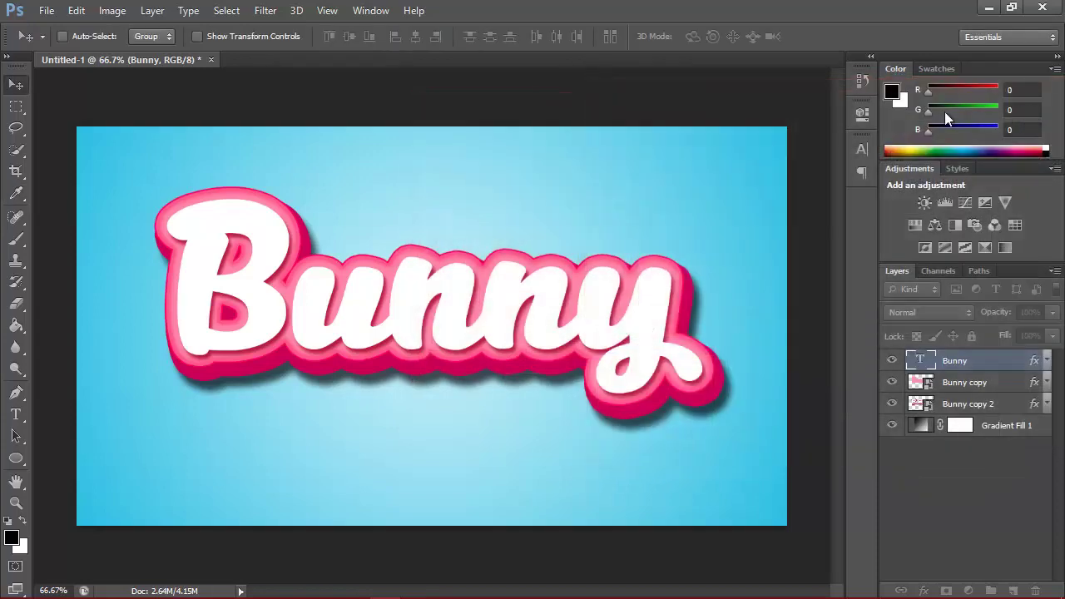
Show the Bunny artwork at Actual Pixels with panels hidden, panned into view.
left_click(17, 502)
left_click(429, 40)
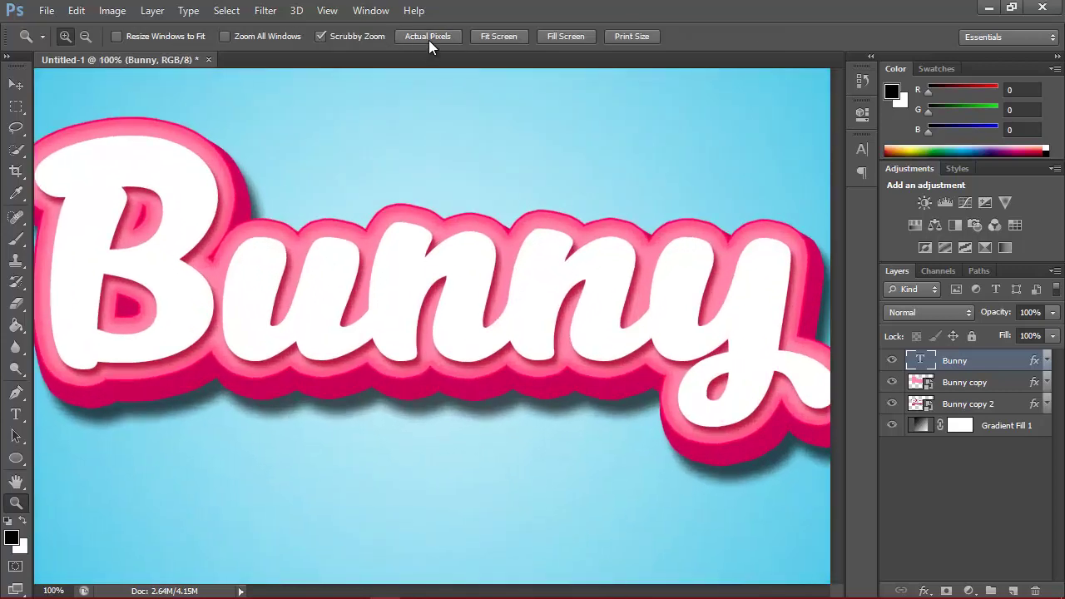
key("Tab")
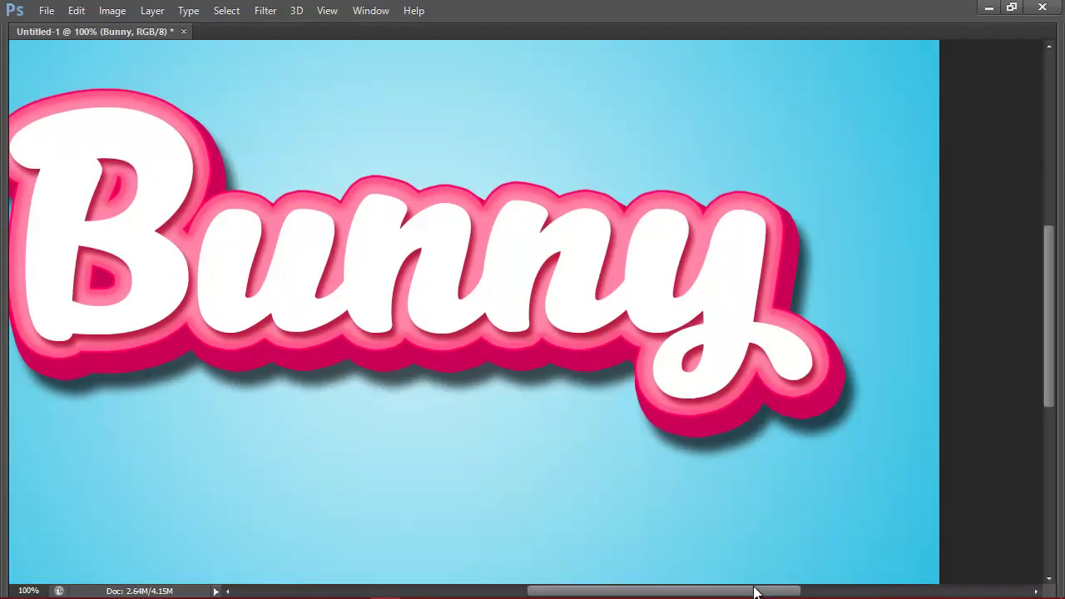
mouse_move(754, 592)
left_mouse_down()
mouse_move(723, 591)
mouse_move(725, 545)
left_mouse_up()
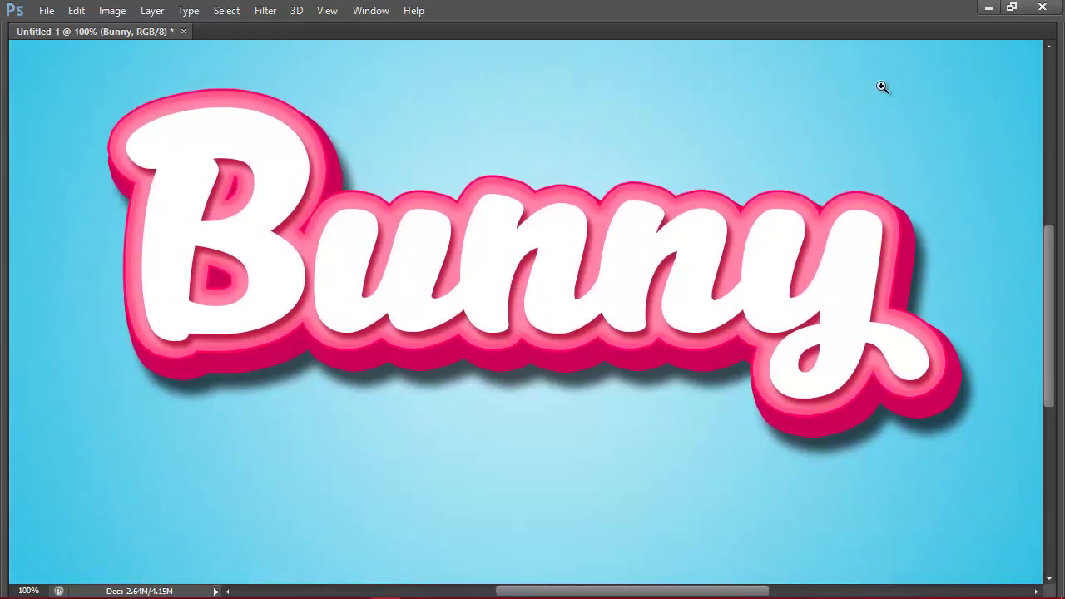
key("v")
key("z")
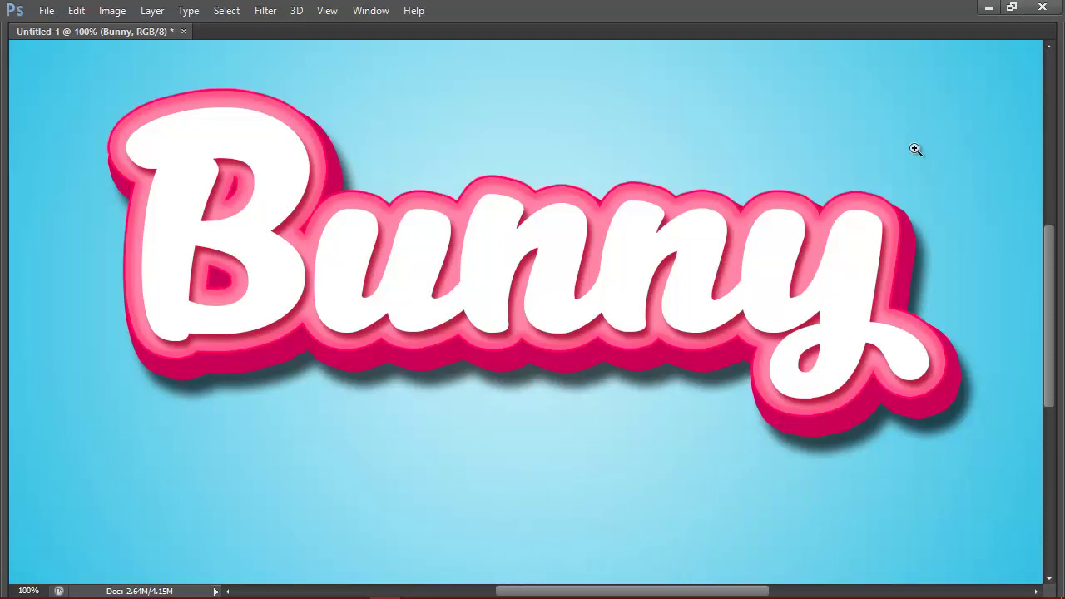